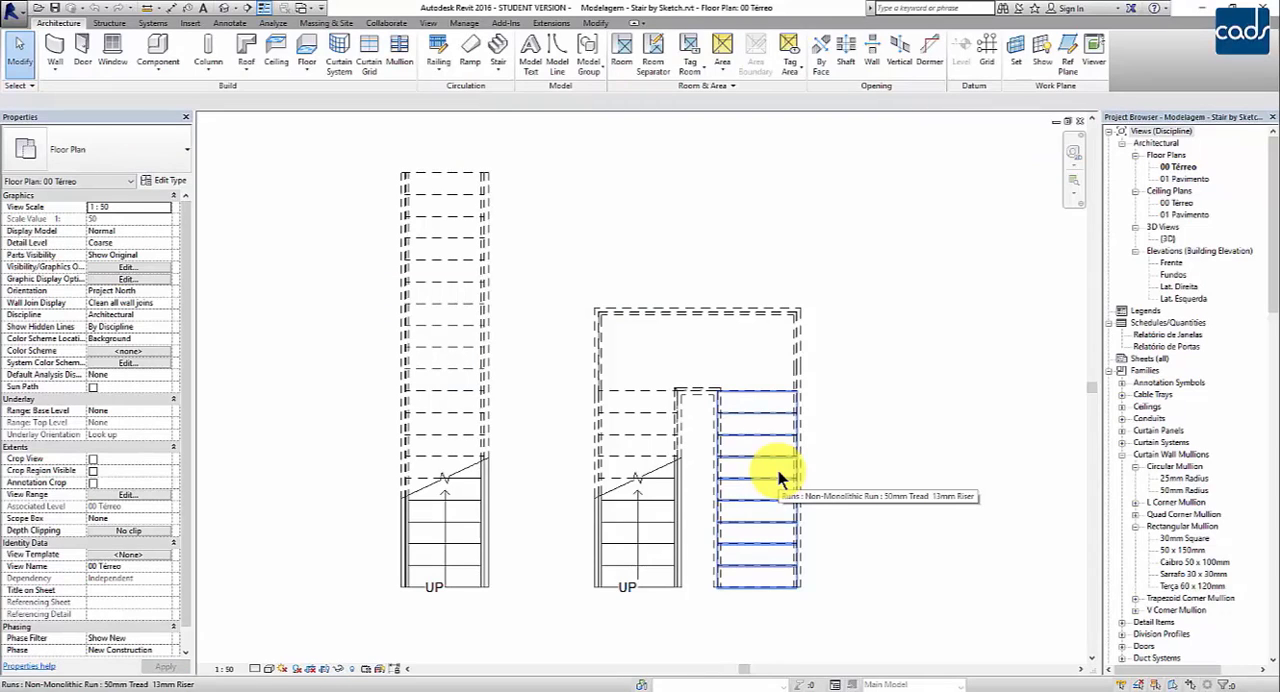
# Step: Create a stair by sketch with one straight vertical run of 20 risers, about 522.5 long, in the free area beside the U-shaped stair
pyautogui.click(497, 68)
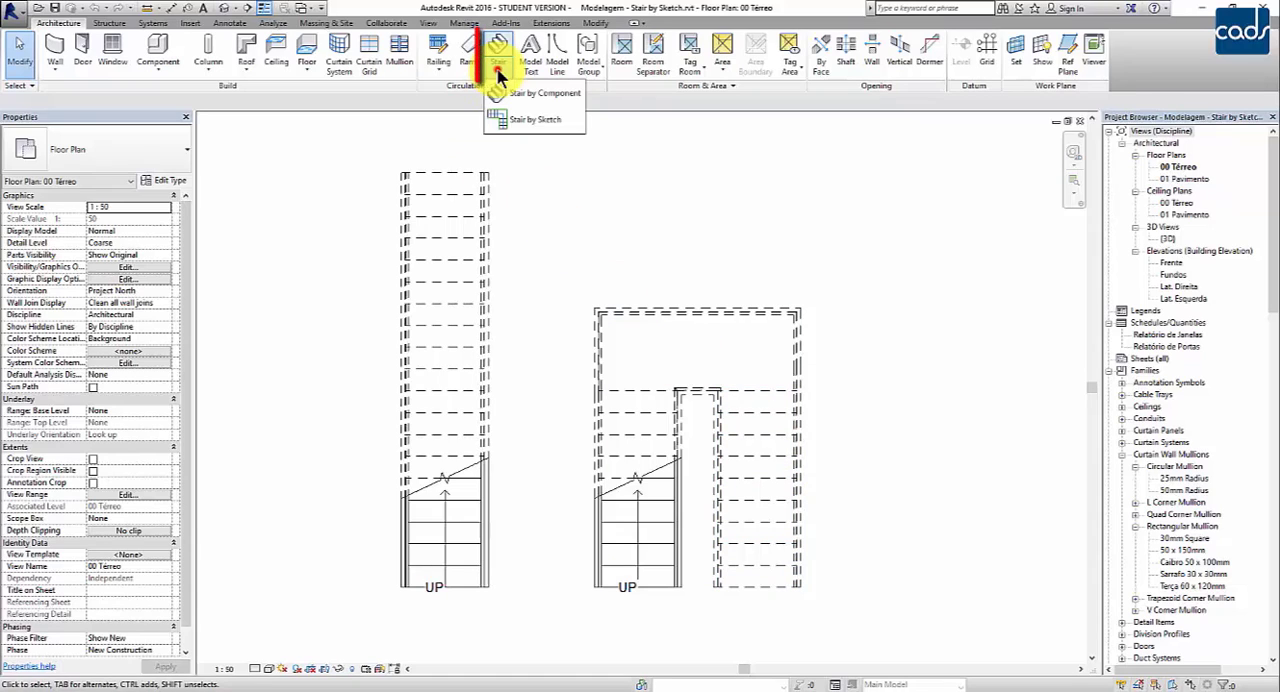
pyautogui.click(552, 222)
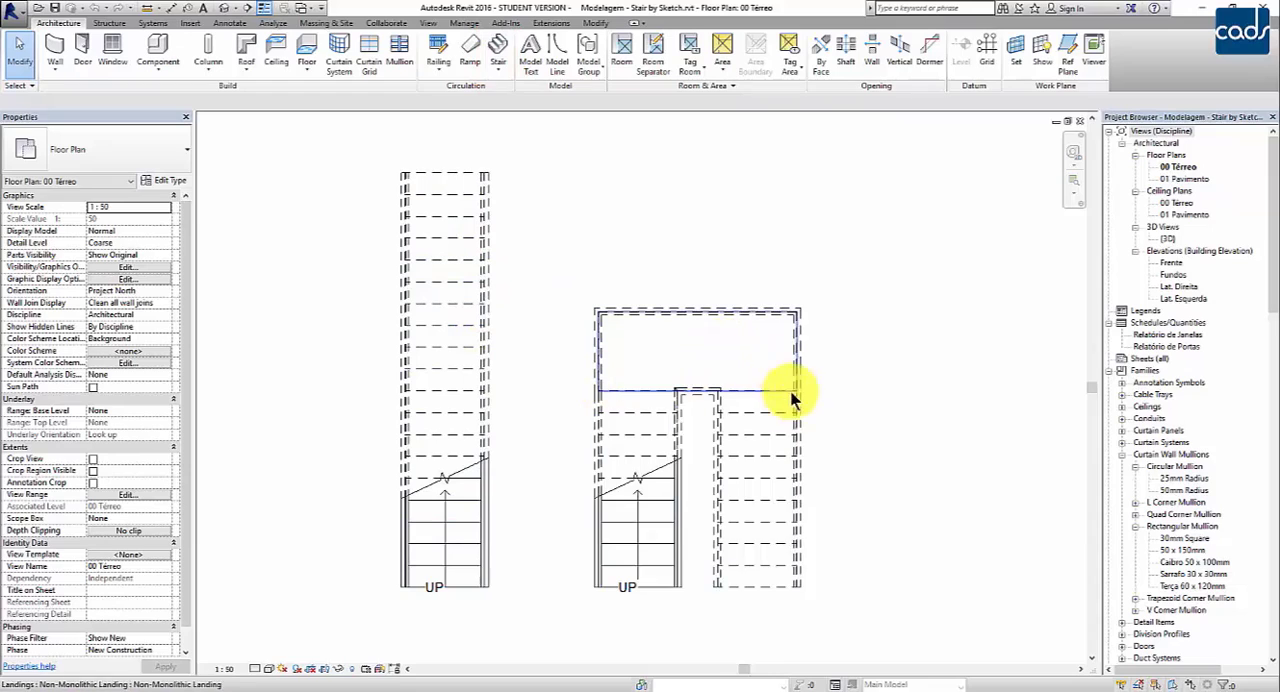
pyautogui.click(498, 66)
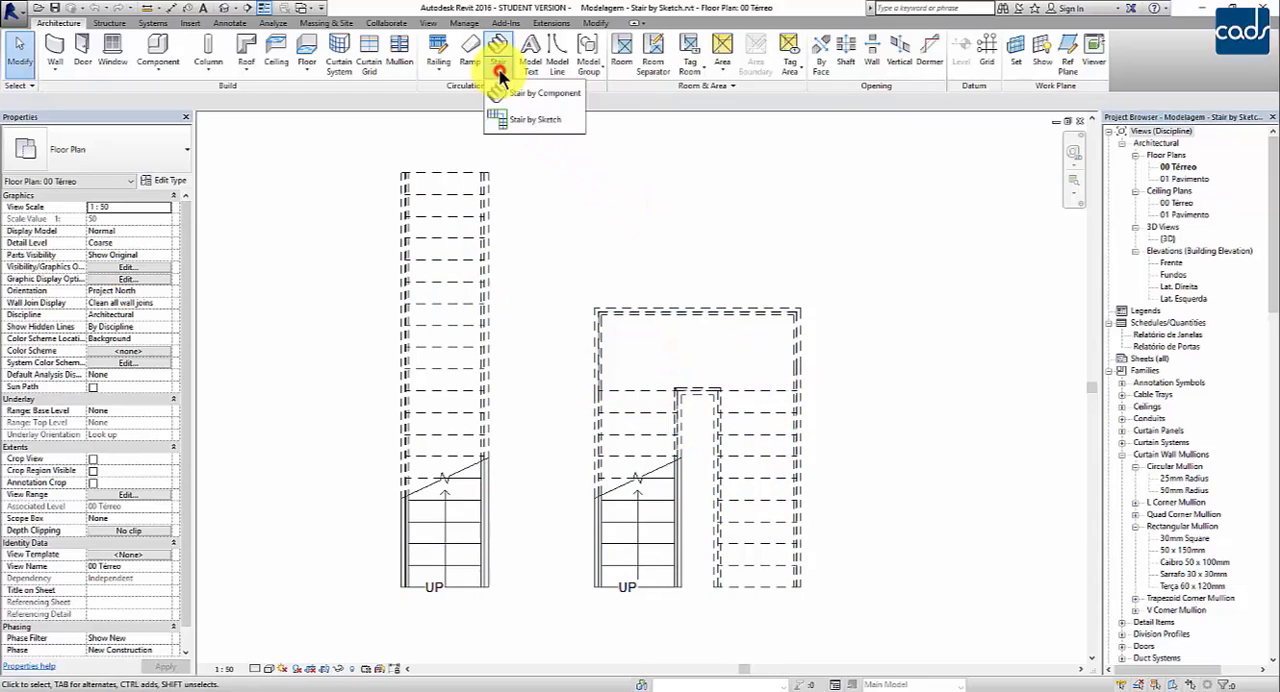
pyautogui.click(553, 125)
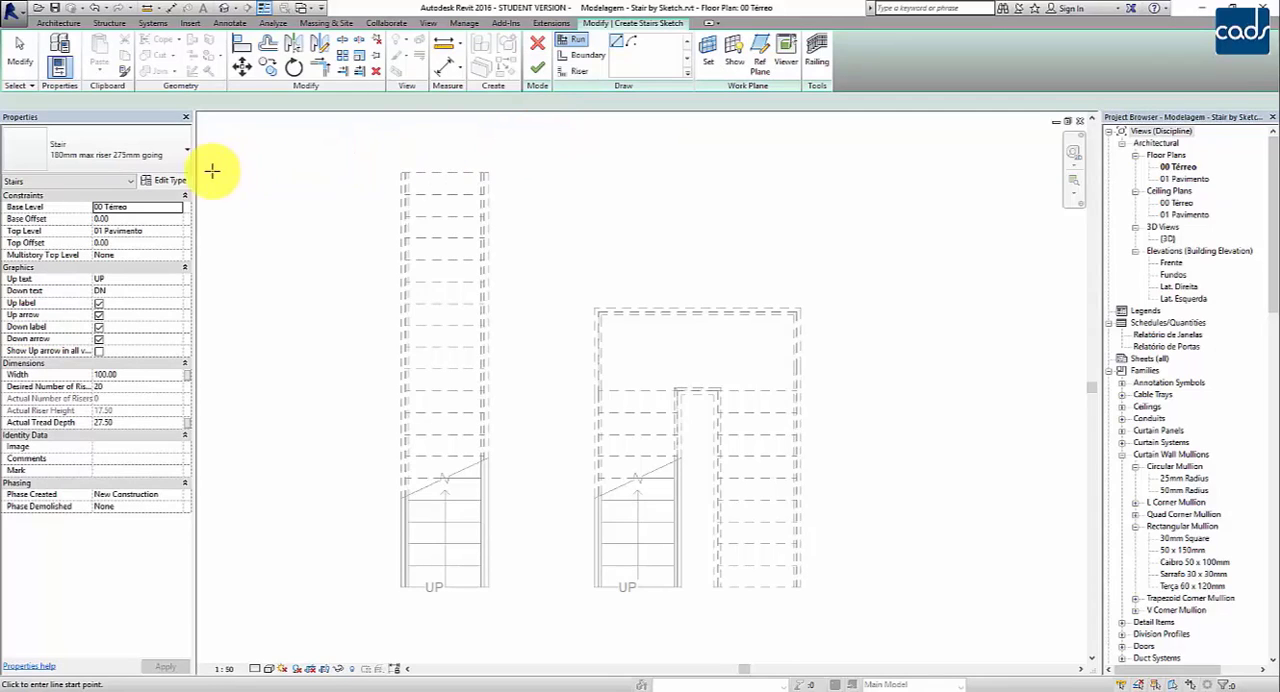
pyautogui.click(168, 163)
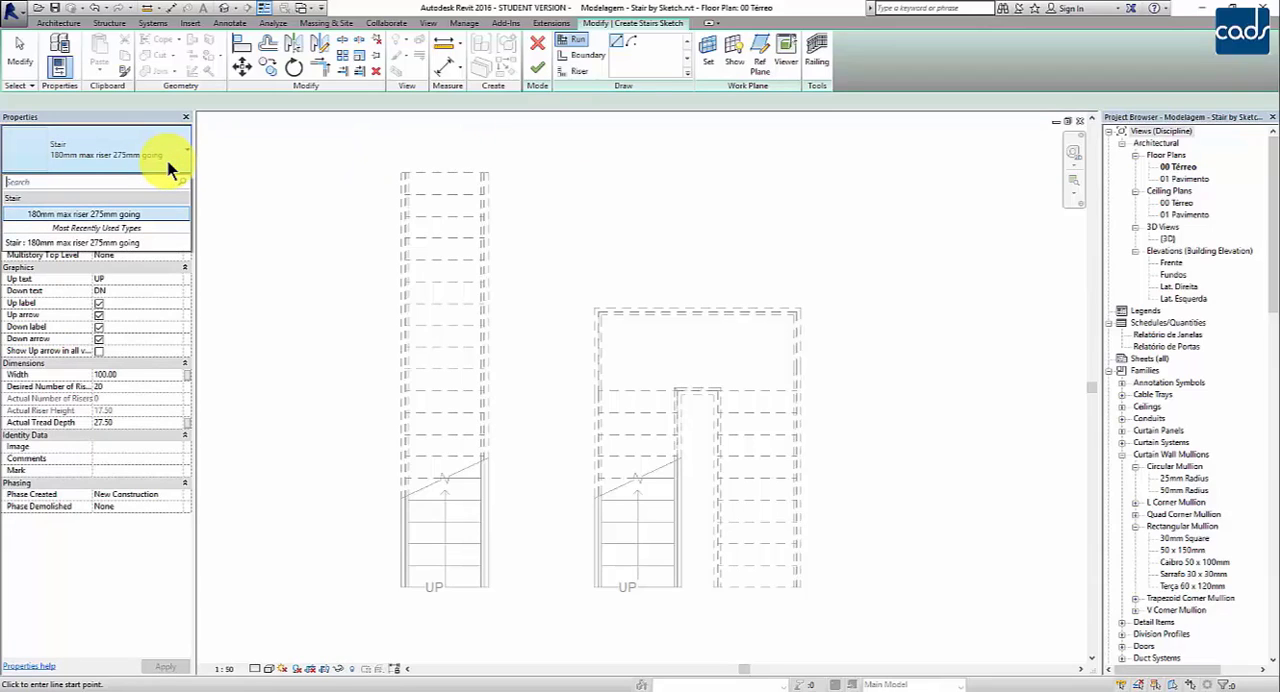
pyautogui.click(168, 164)
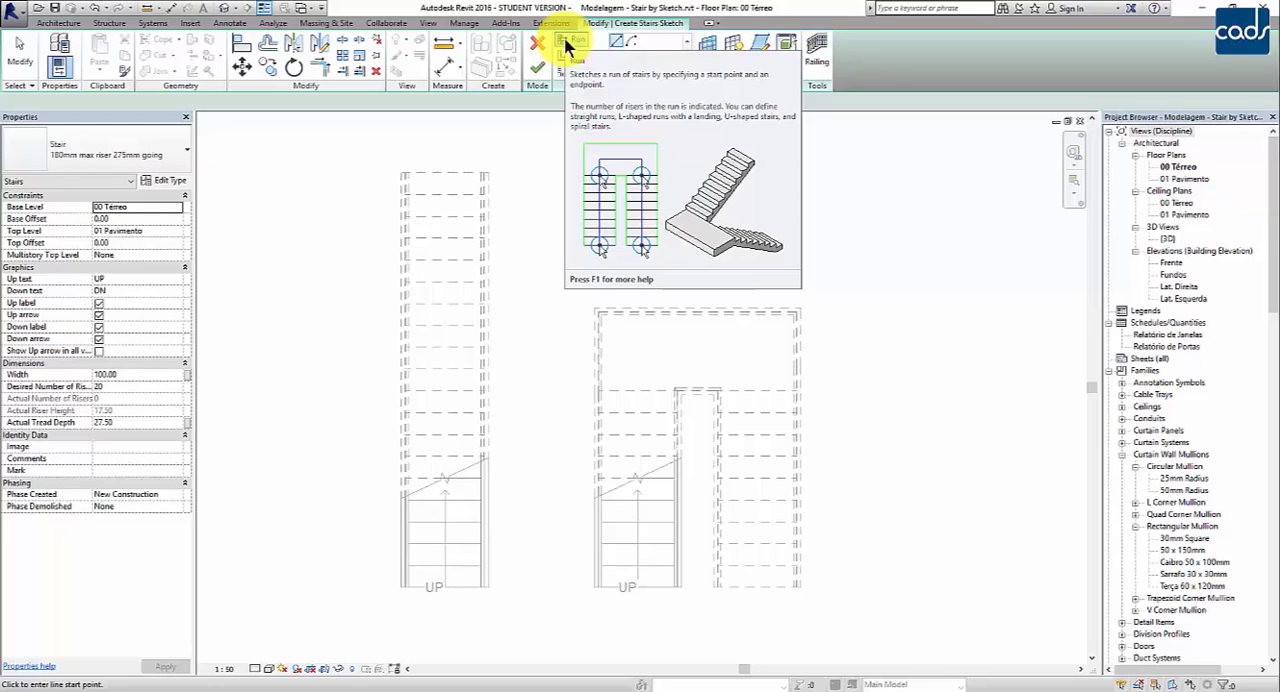
pyautogui.click(567, 46)
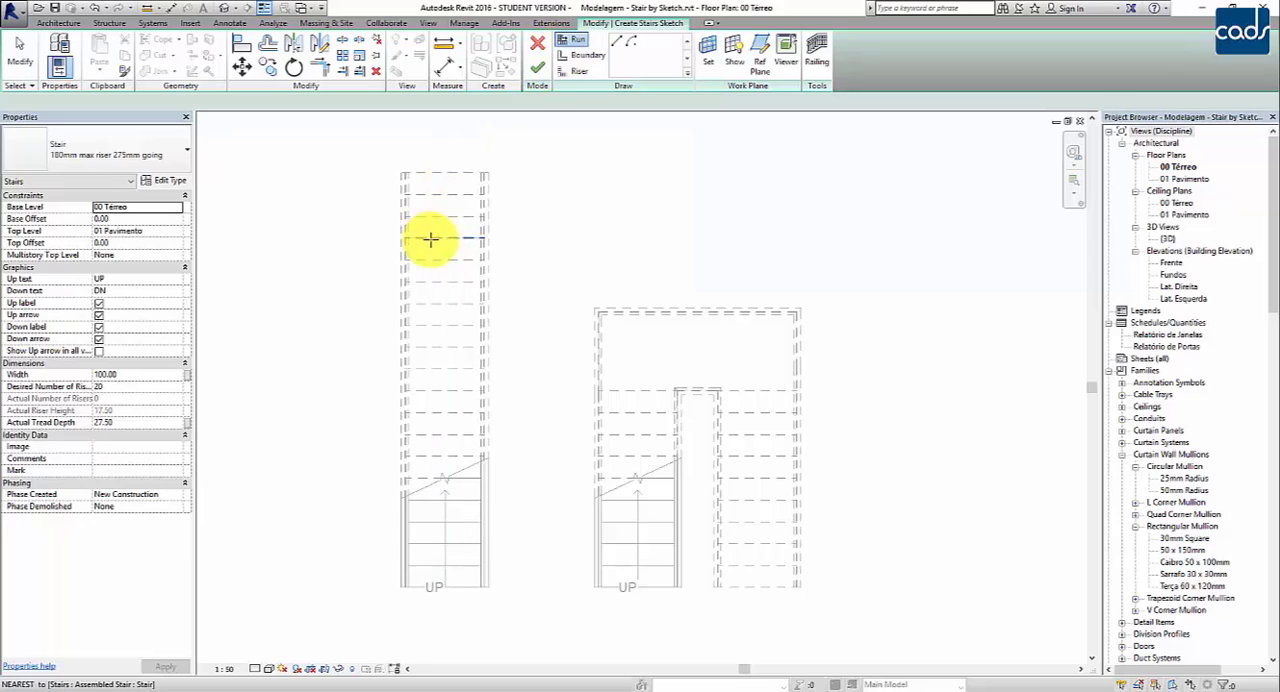
pyautogui.moveTo(952, 529); pyautogui.dragTo(847, 546, button='middle')
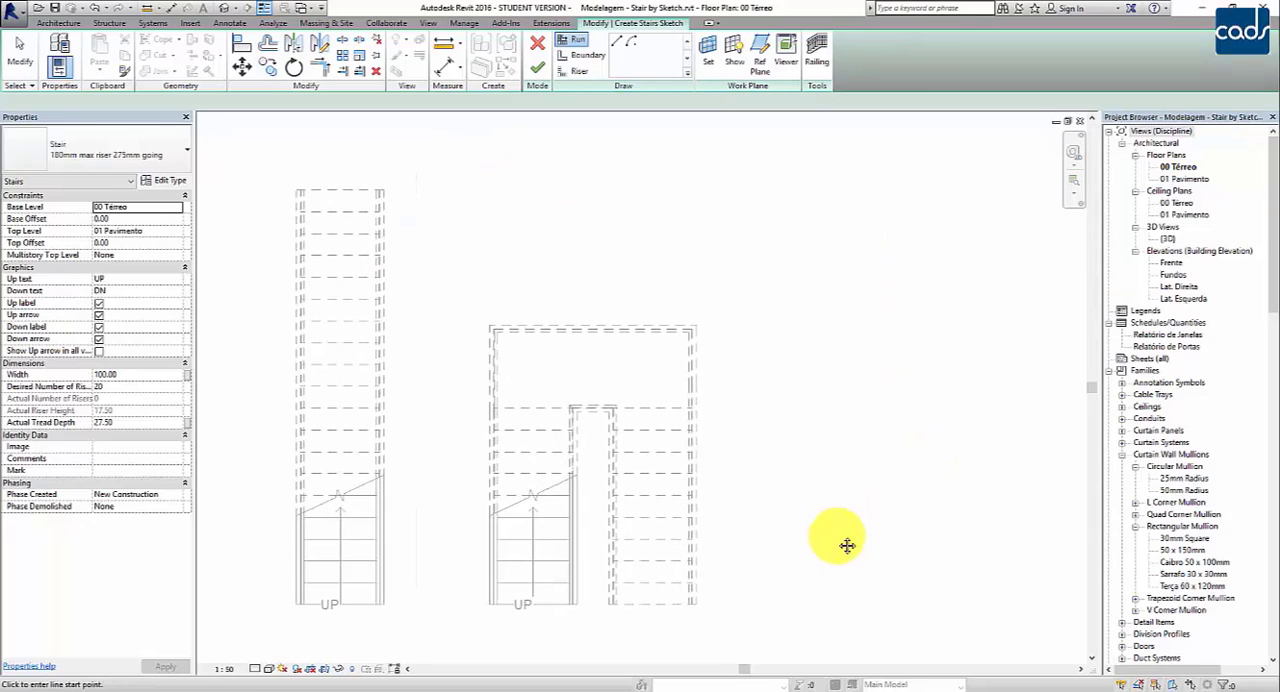
pyautogui.click(843, 603)
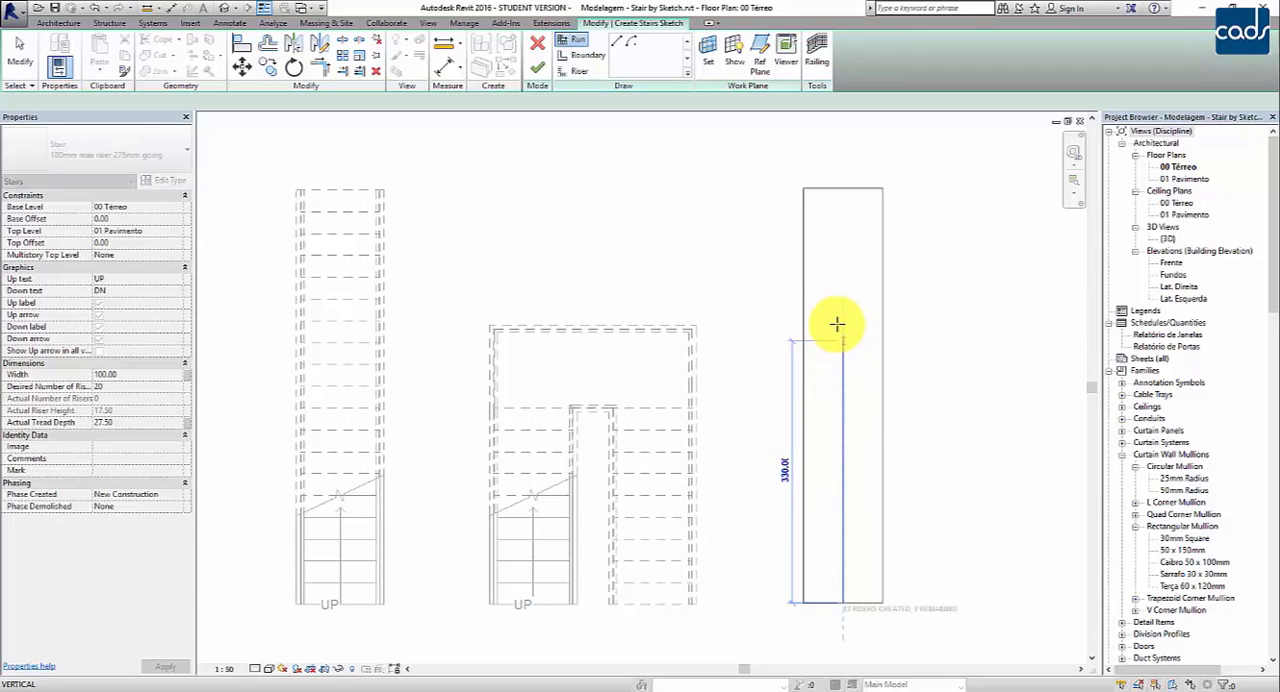
pyautogui.click(847, 187)
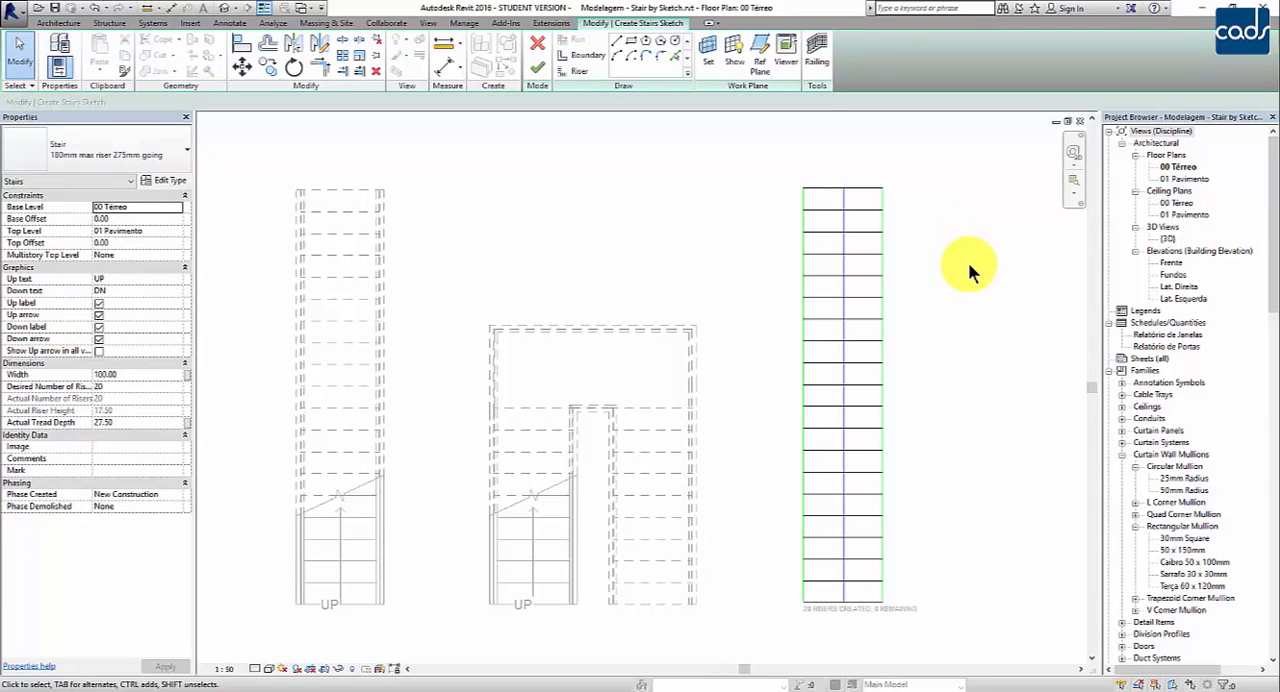
# Step: Examine the boundary lines, the central run line and the riser lines of the new stair sketch
pyautogui.click(882, 286)
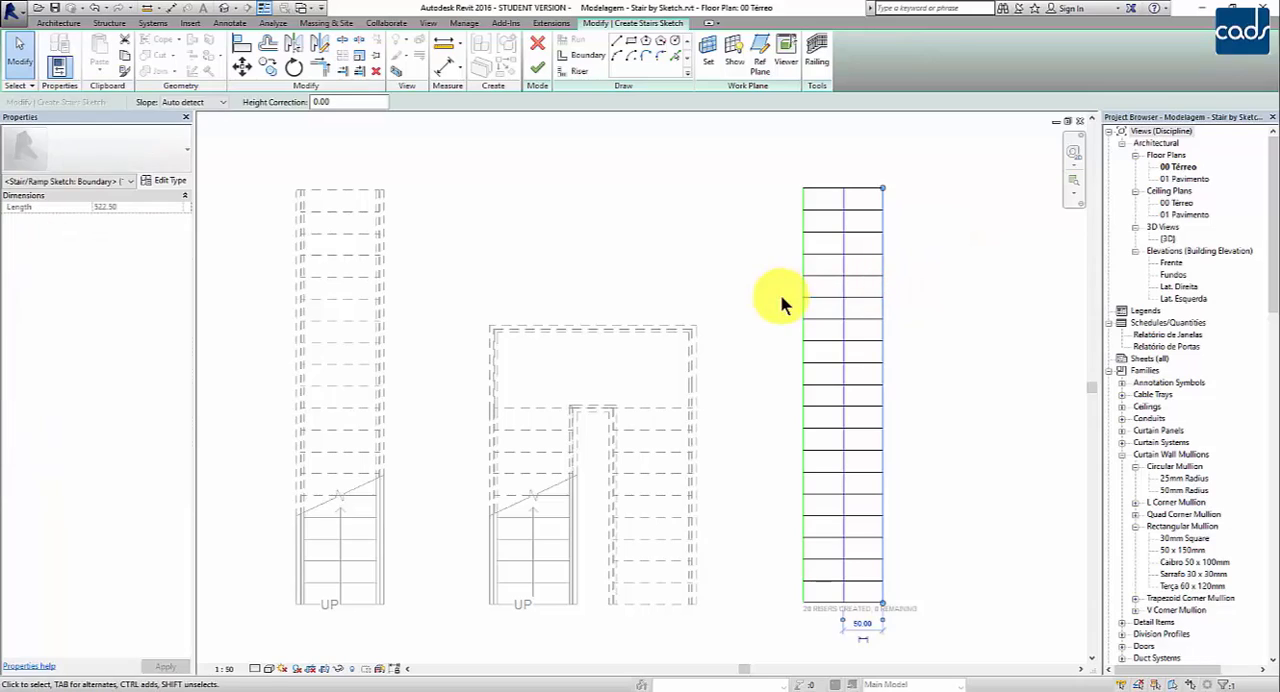
pyautogui.click(802, 289)
pyautogui.click(938, 336)
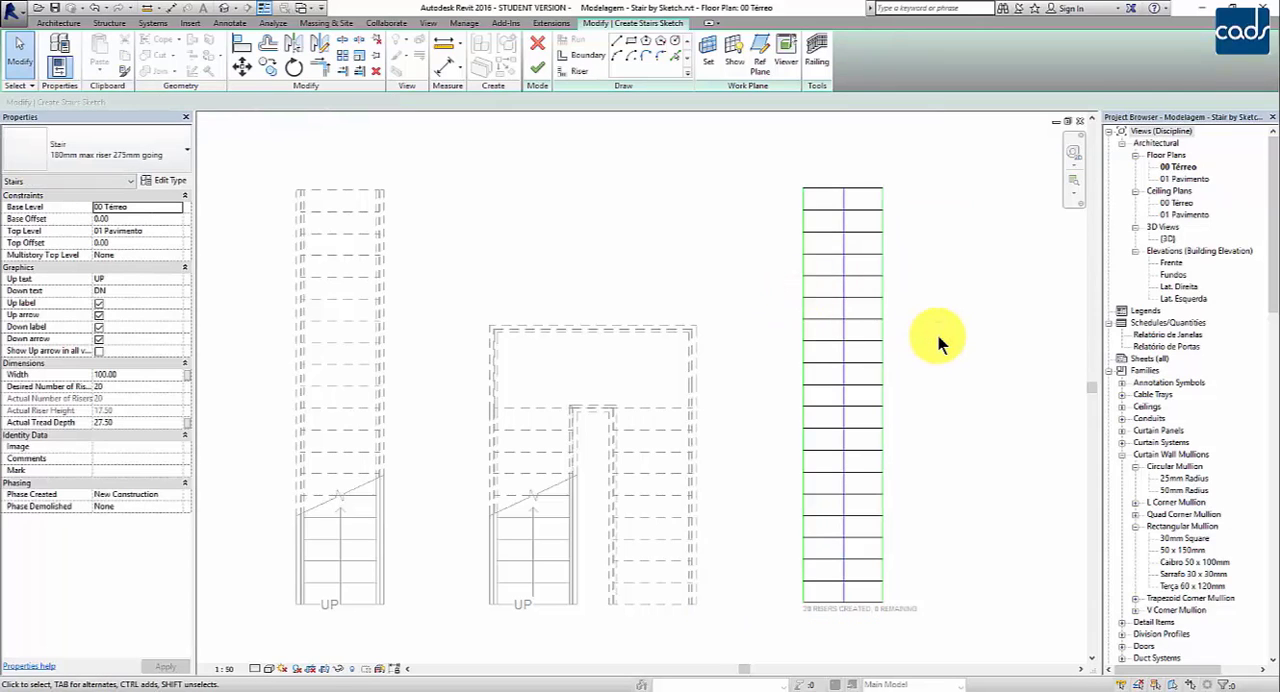
pyautogui.click(885, 306)
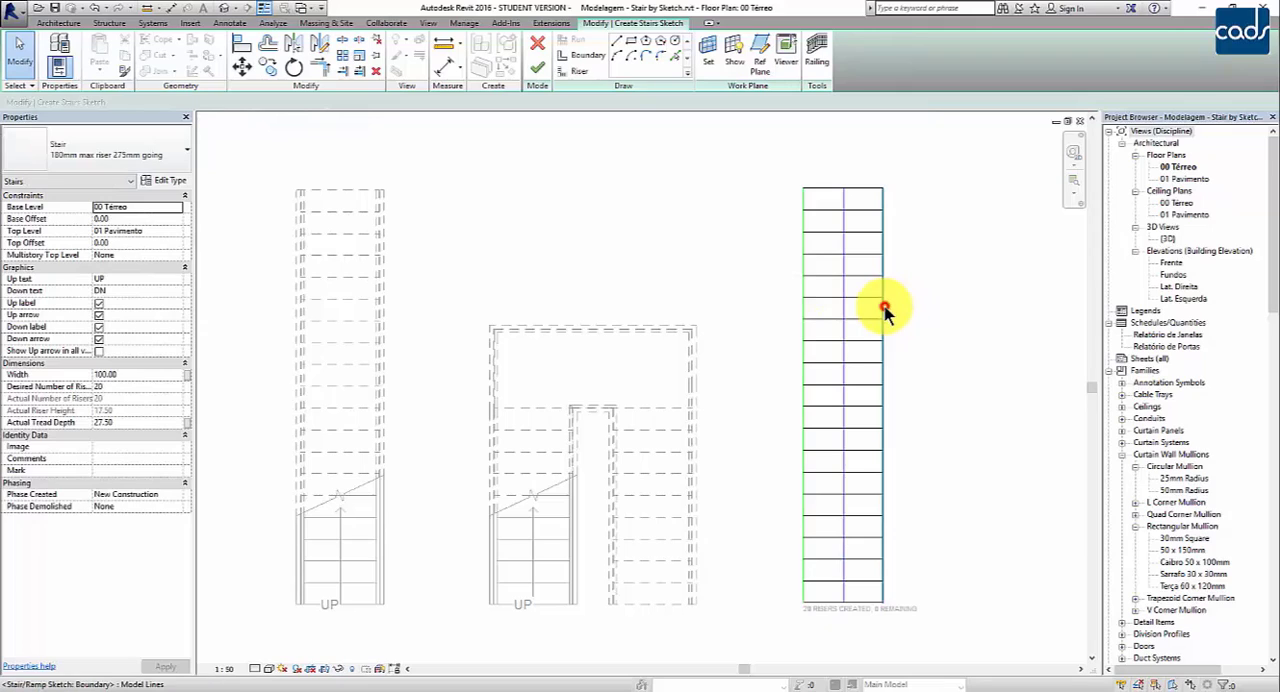
pyautogui.click(958, 327)
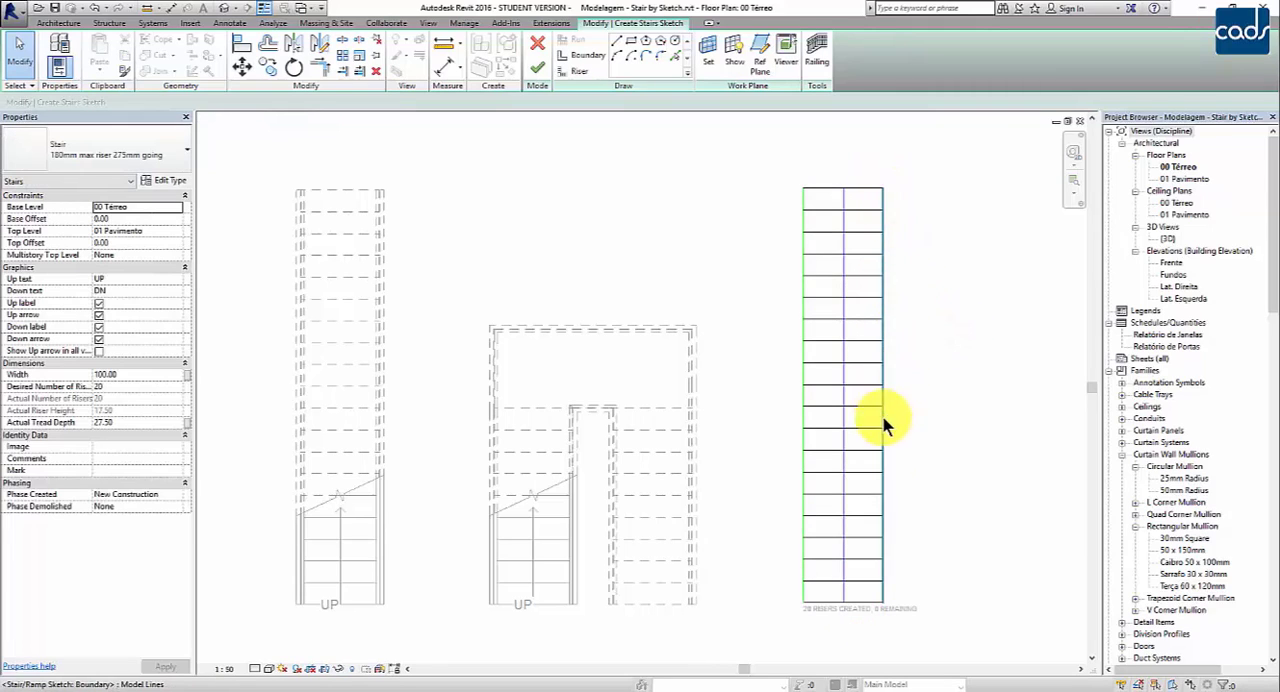
pyautogui.click(844, 352)
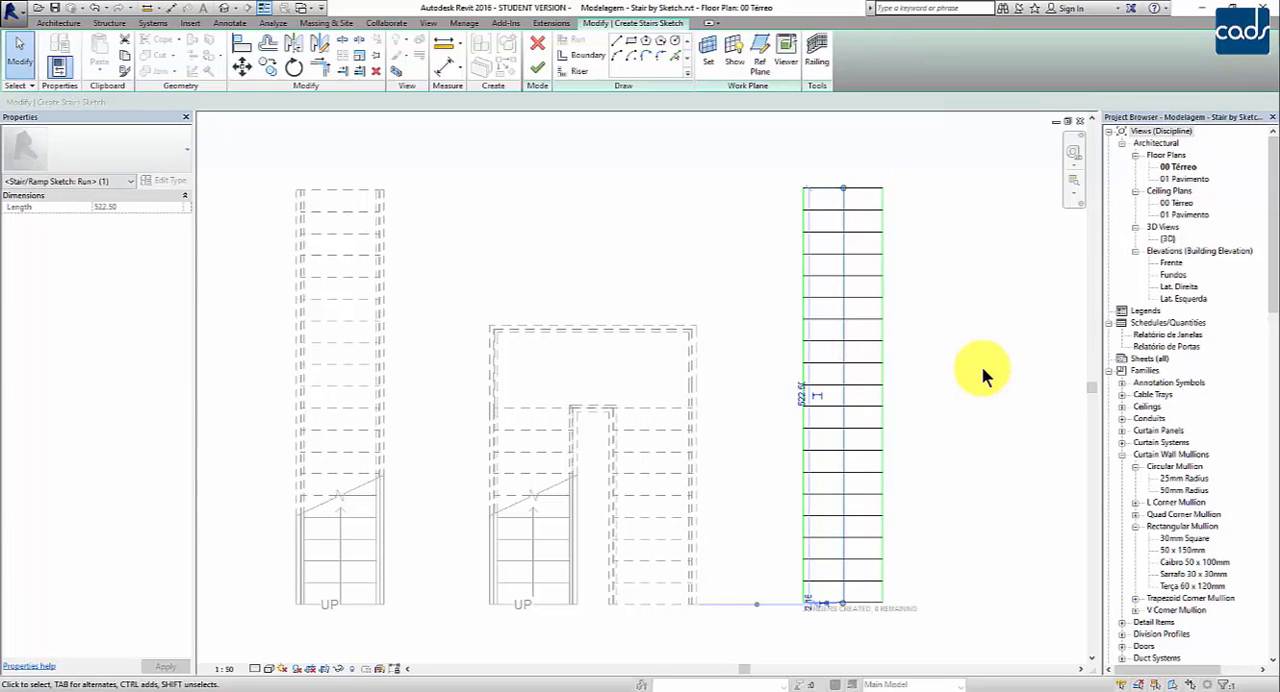
pyautogui.click(981, 372)
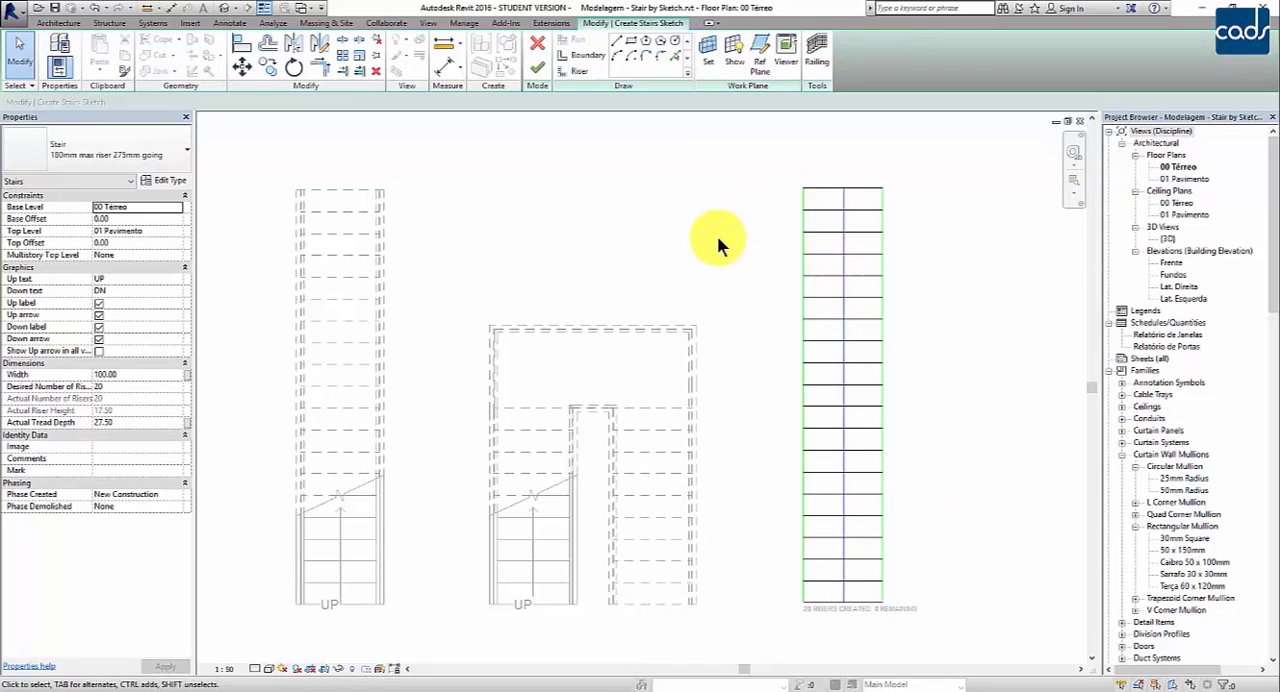
pyautogui.click(822, 296)
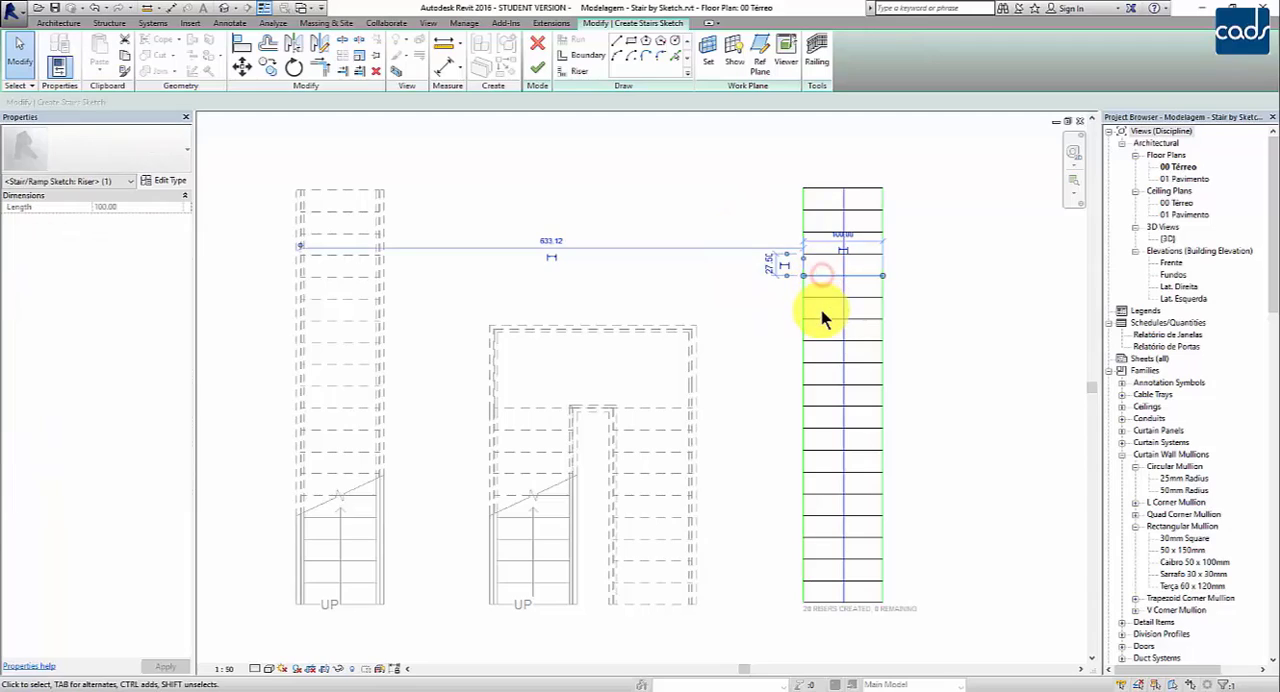
pyautogui.moveTo(824, 316); pyautogui.dragTo(826, 320)
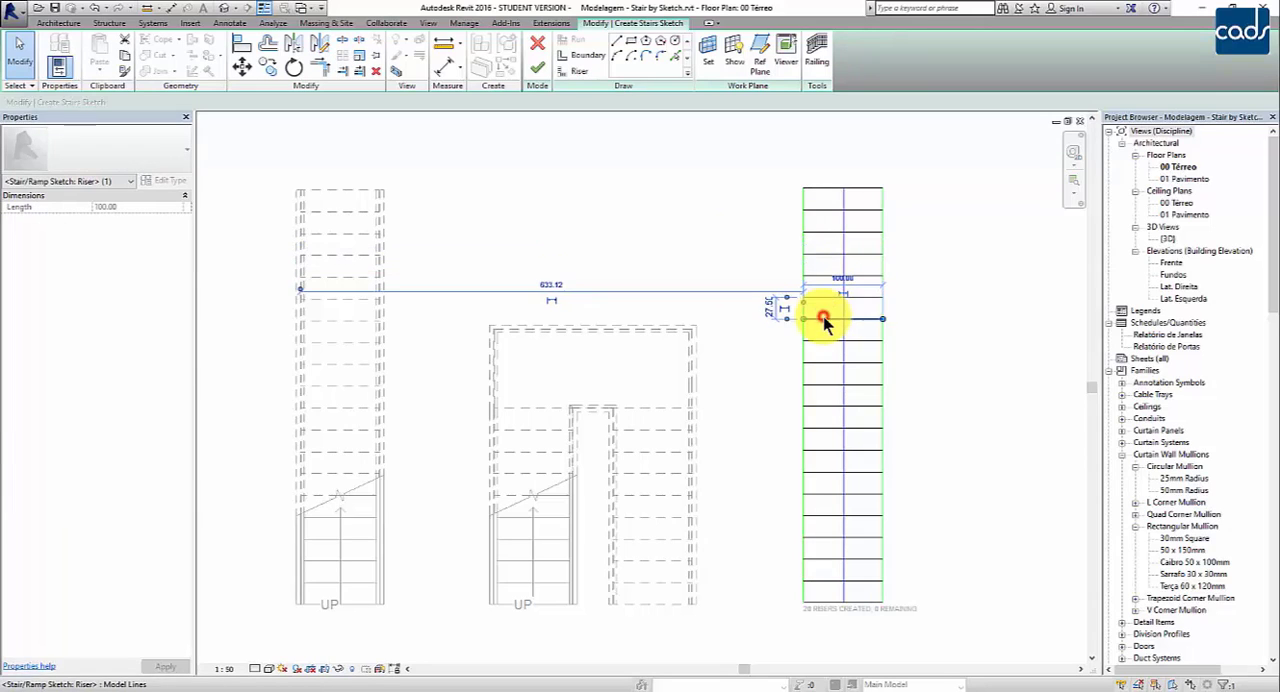
pyautogui.click(999, 333)
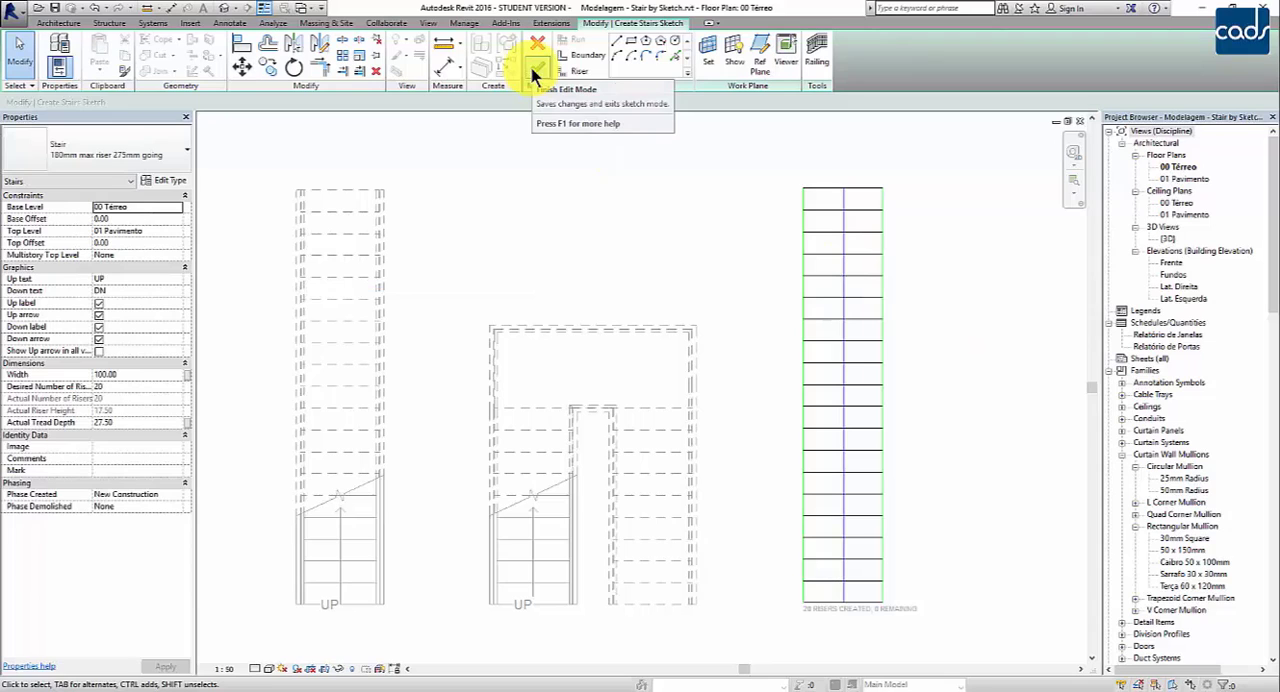
# Step: Finish the sketch of the straight stair to generate the stair
pyautogui.click(530, 65)
pyautogui.click(957, 347)
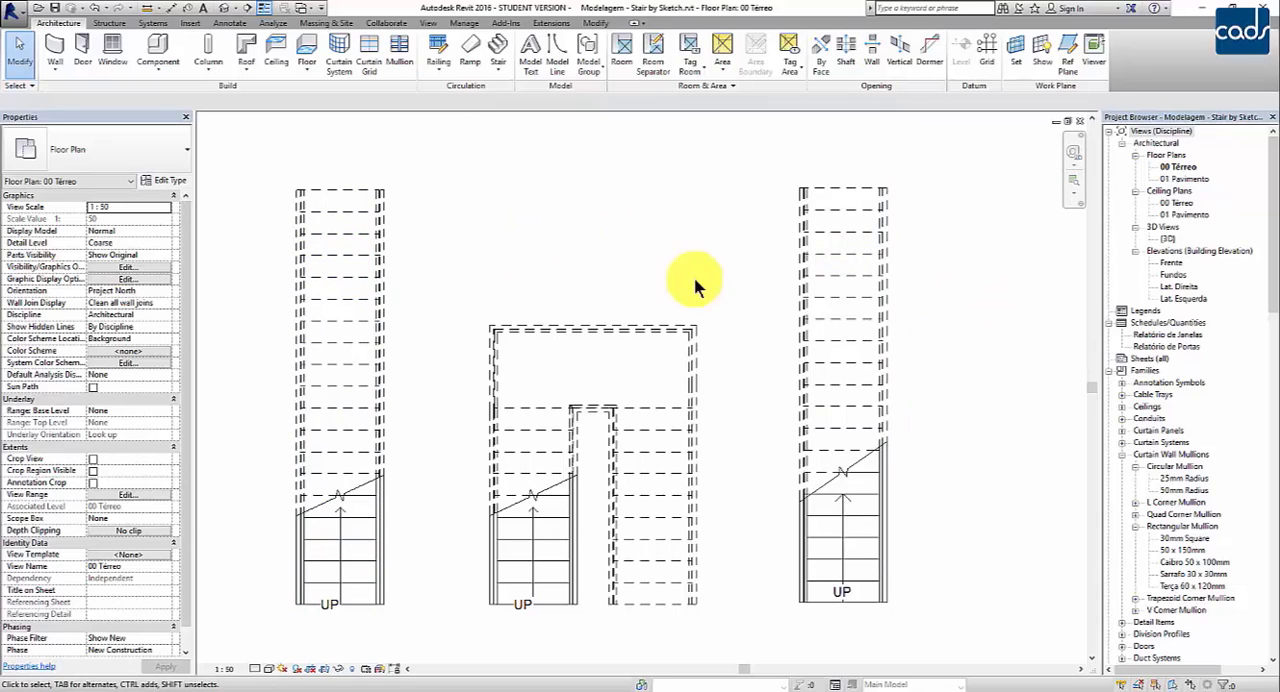
# Step: View the stair types available for the straight assembled stair
pyautogui.click(386, 225)
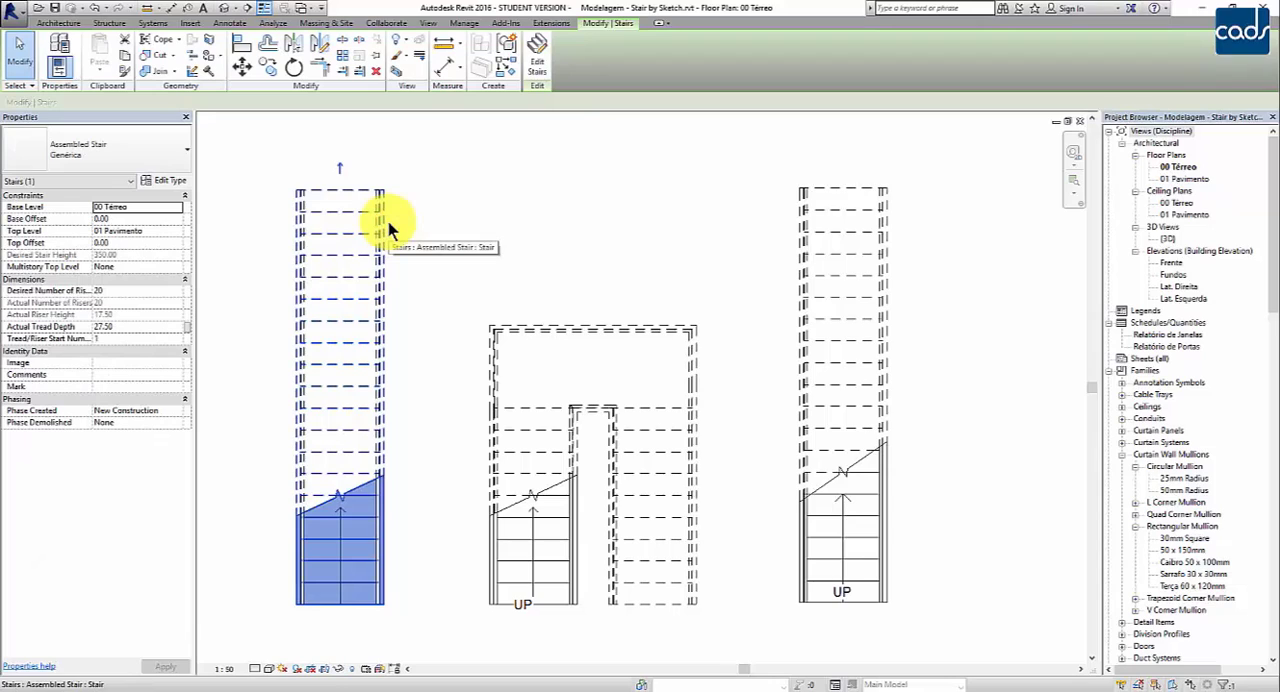
pyautogui.click(188, 153)
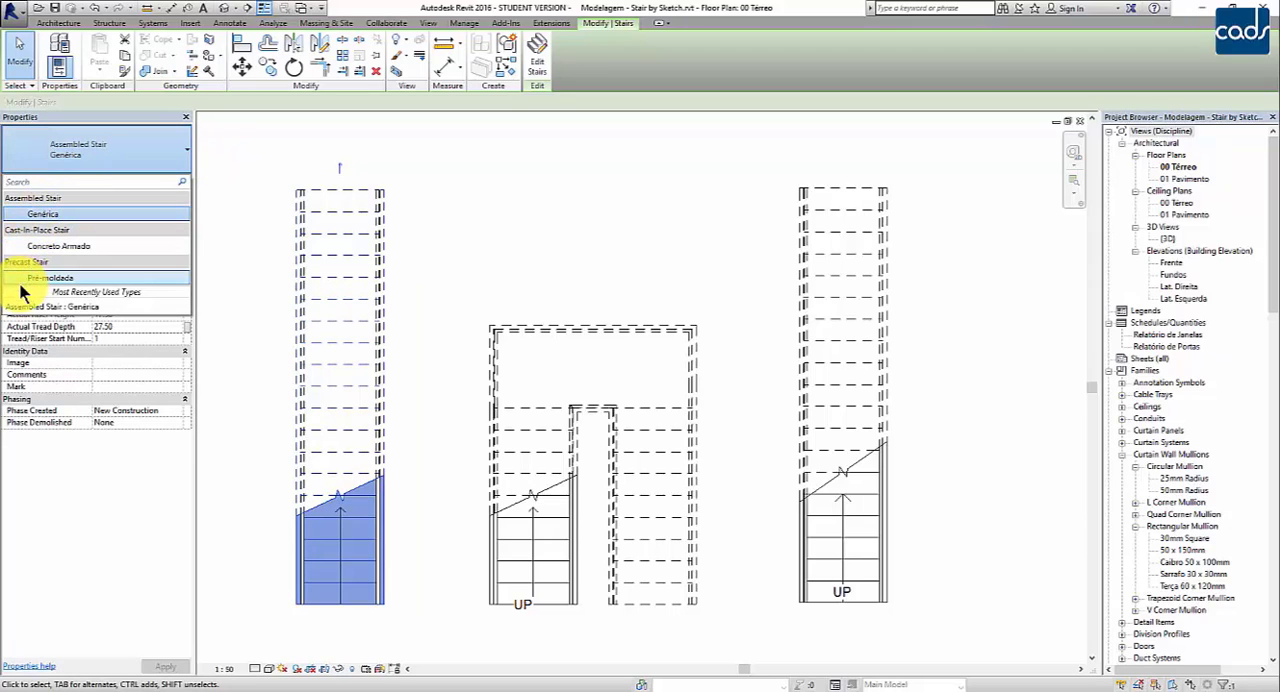
pyautogui.click(530, 205)
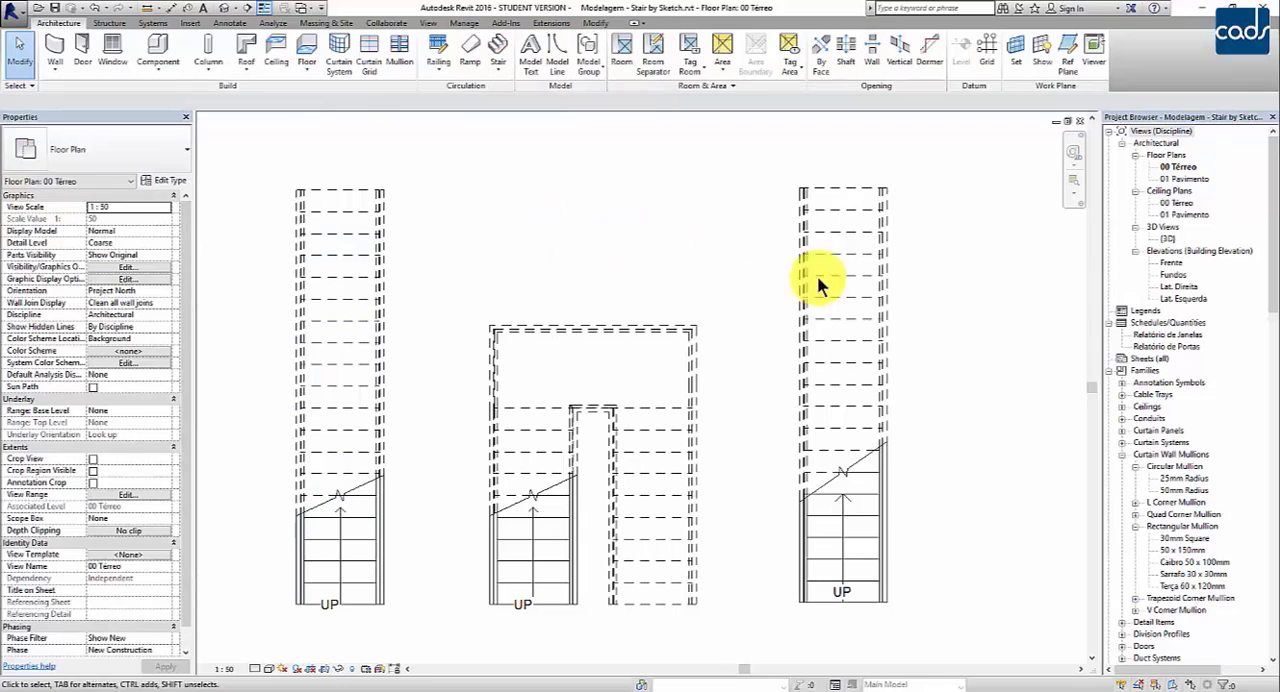
# Step: Open the straight assembled stair for component editing, inspect its run, and finish editing
pyautogui.click(651, 425)
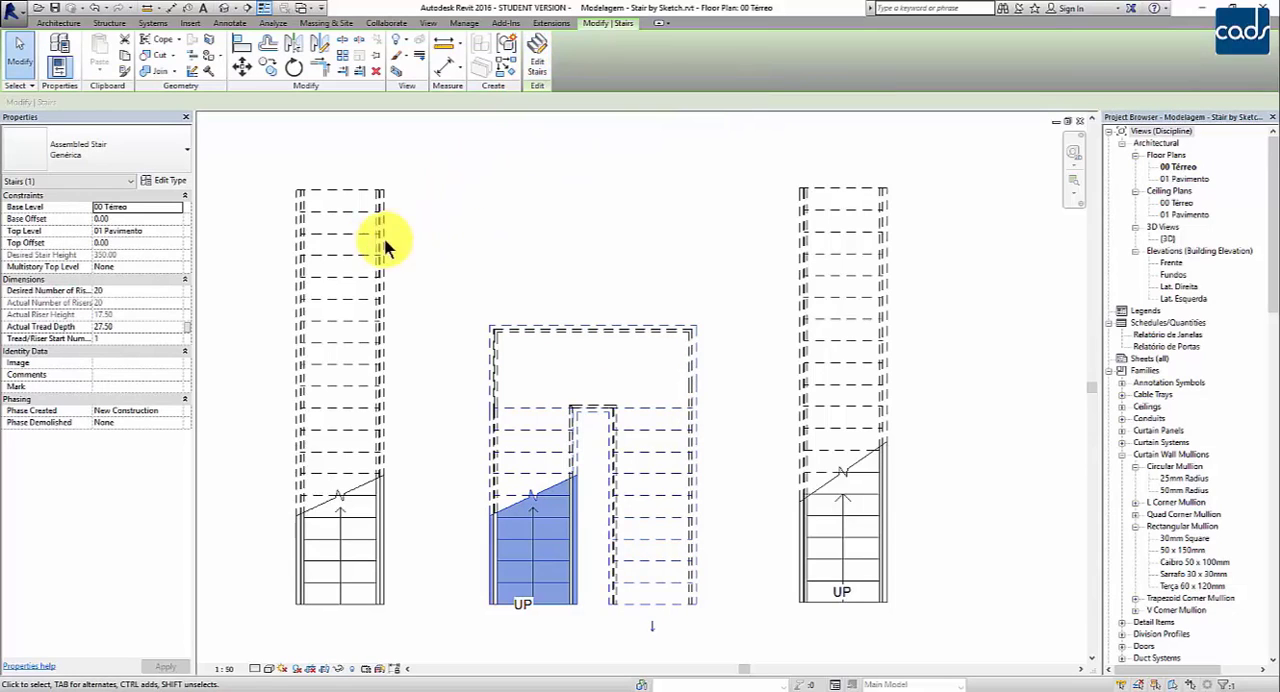
pyautogui.click(344, 260)
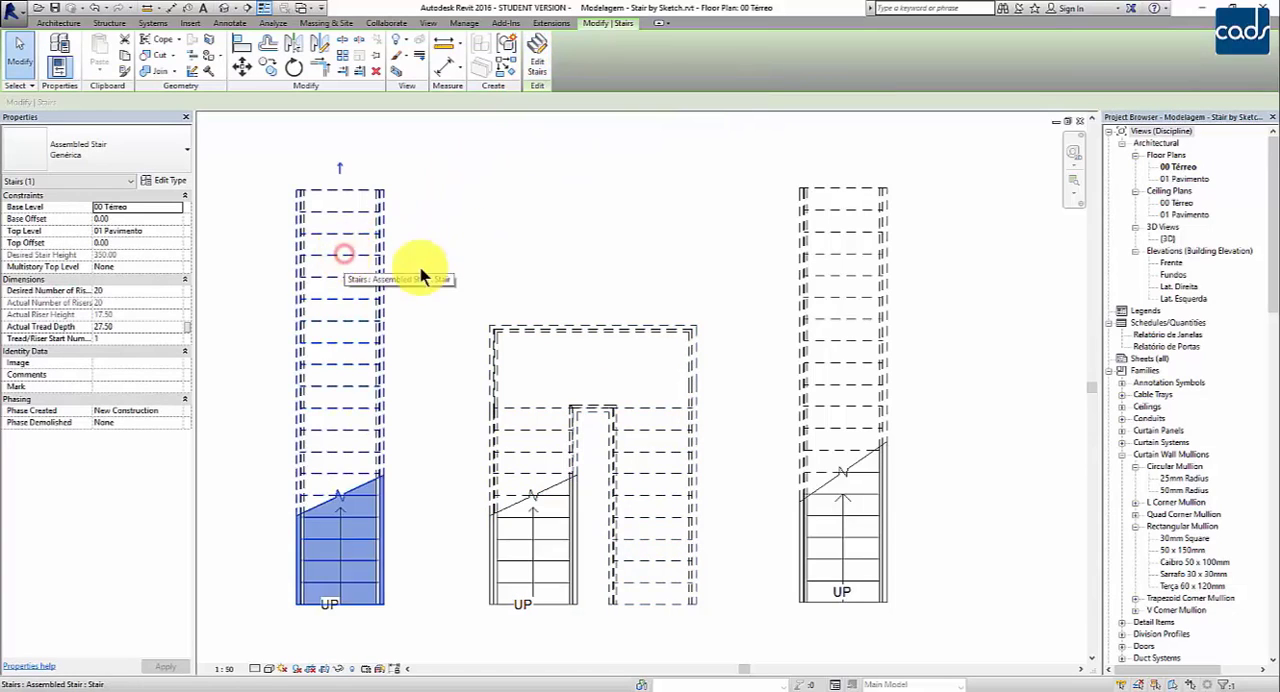
pyautogui.click(538, 64)
pyautogui.click(350, 222)
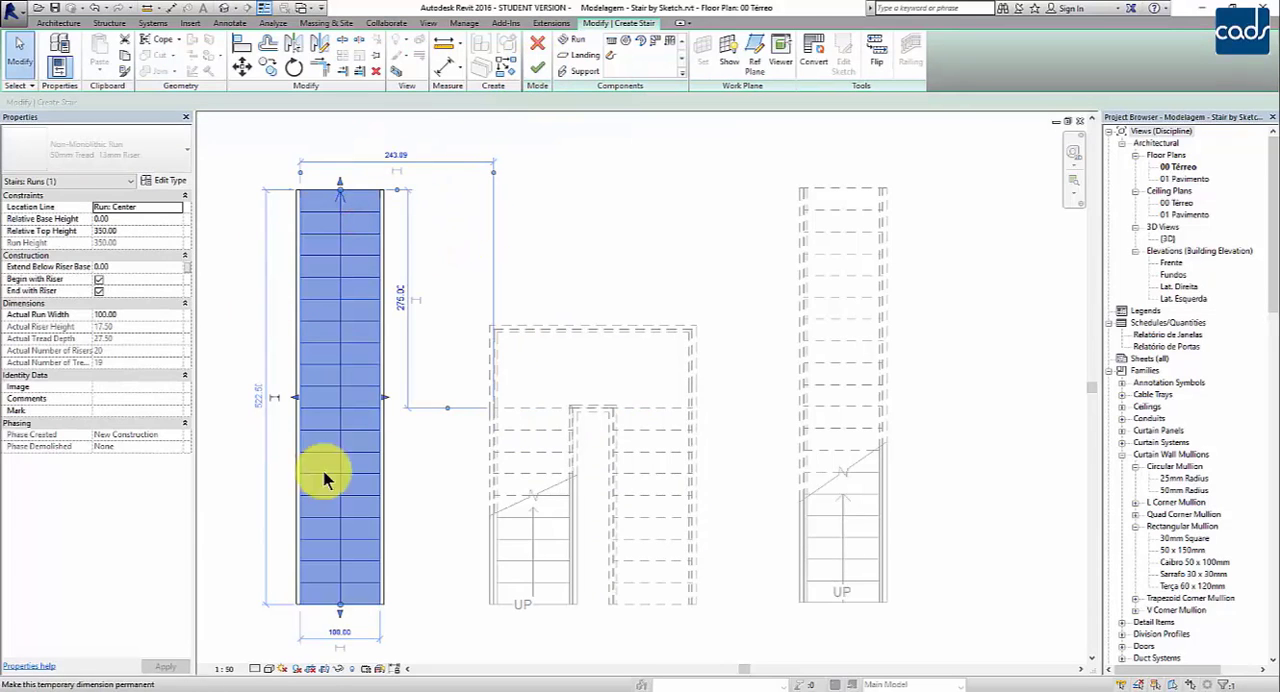
pyautogui.click(236, 403)
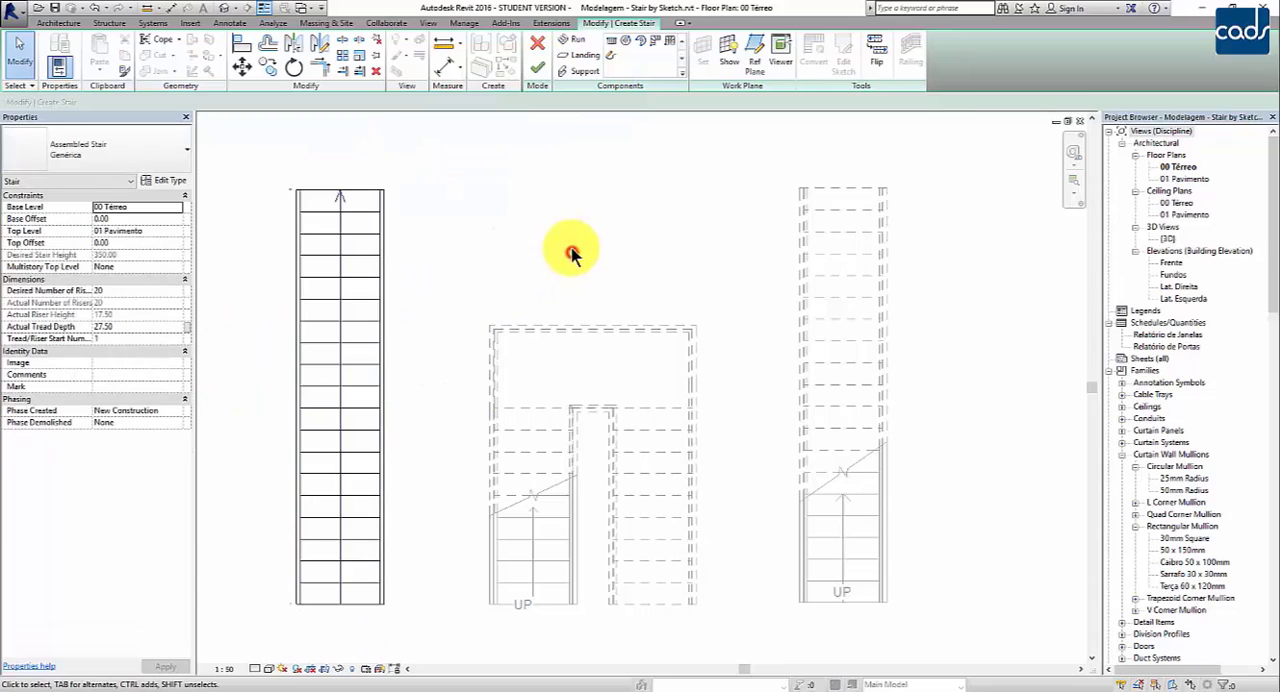
pyautogui.click(535, 74)
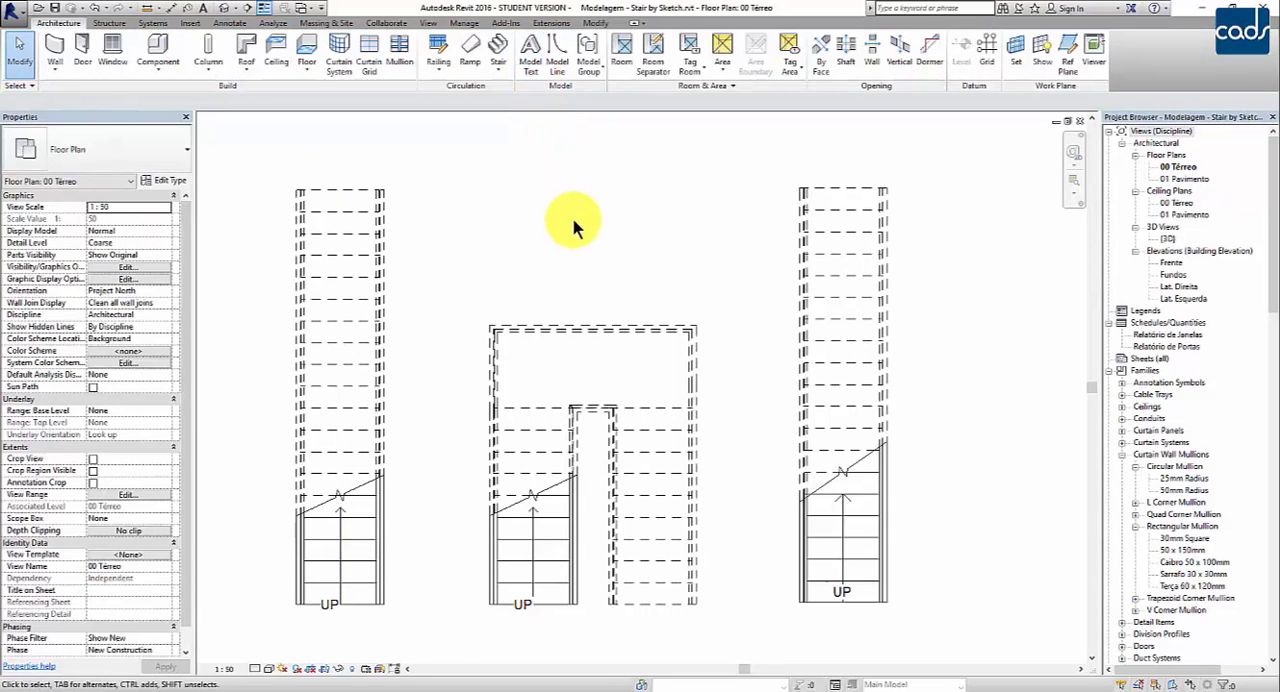
# Step: Open the sketch of the straight stair made by sketch, inspect its lines, and finish editing
pyautogui.click(846, 236)
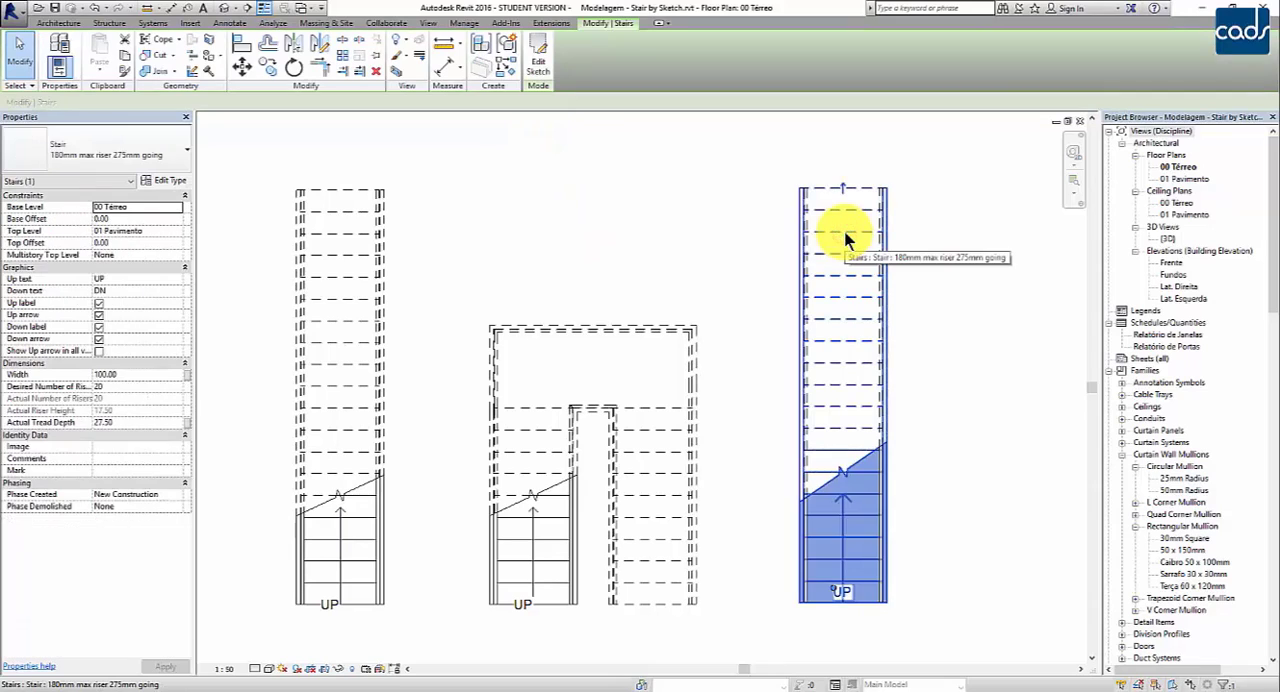
pyautogui.click(541, 69)
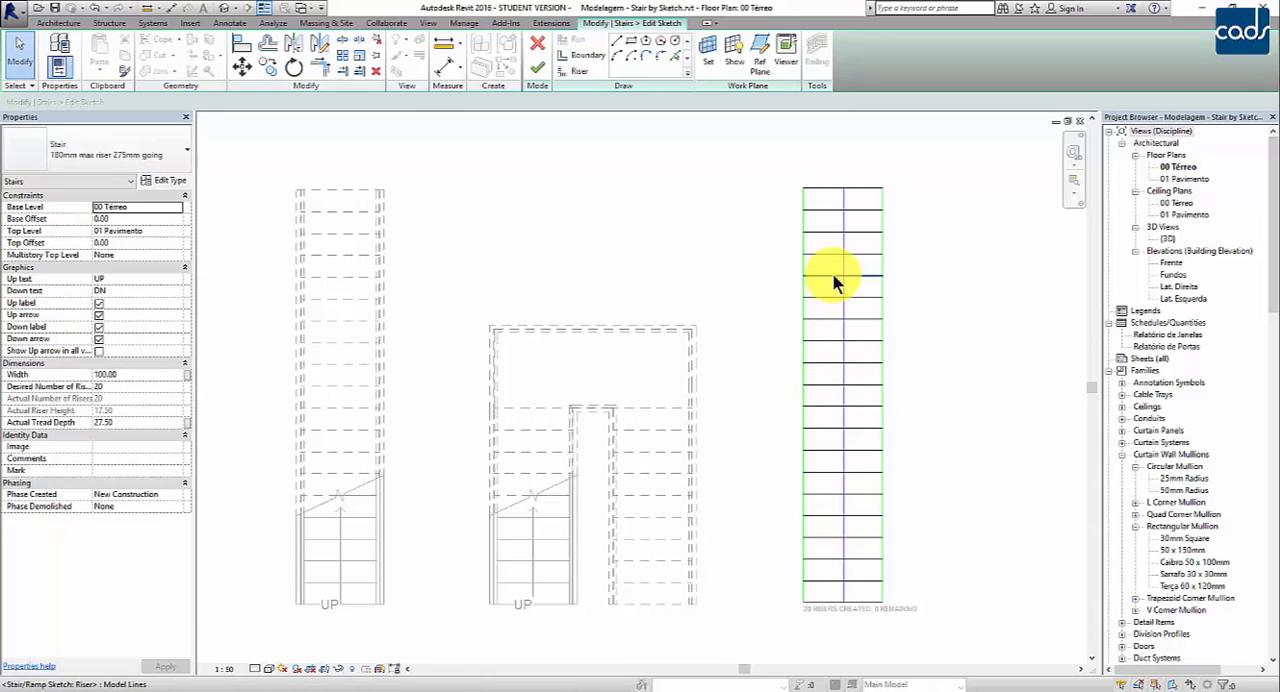
pyautogui.click(540, 70)
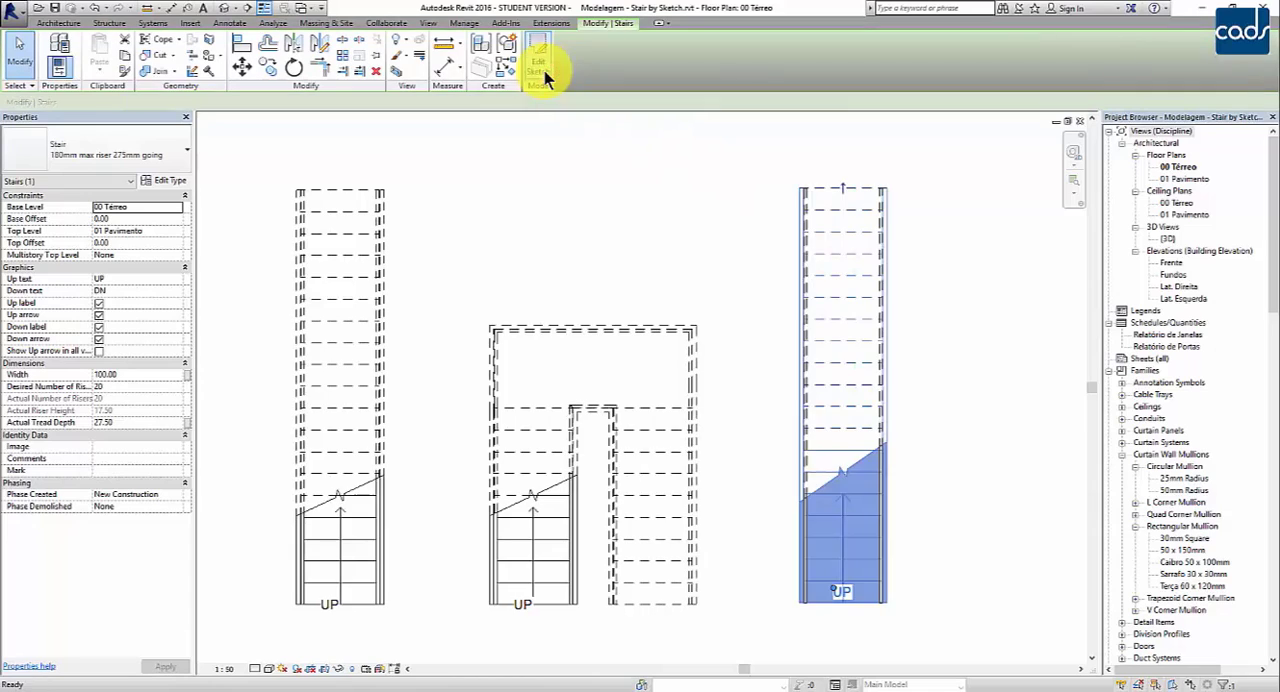
pyautogui.click(470, 135)
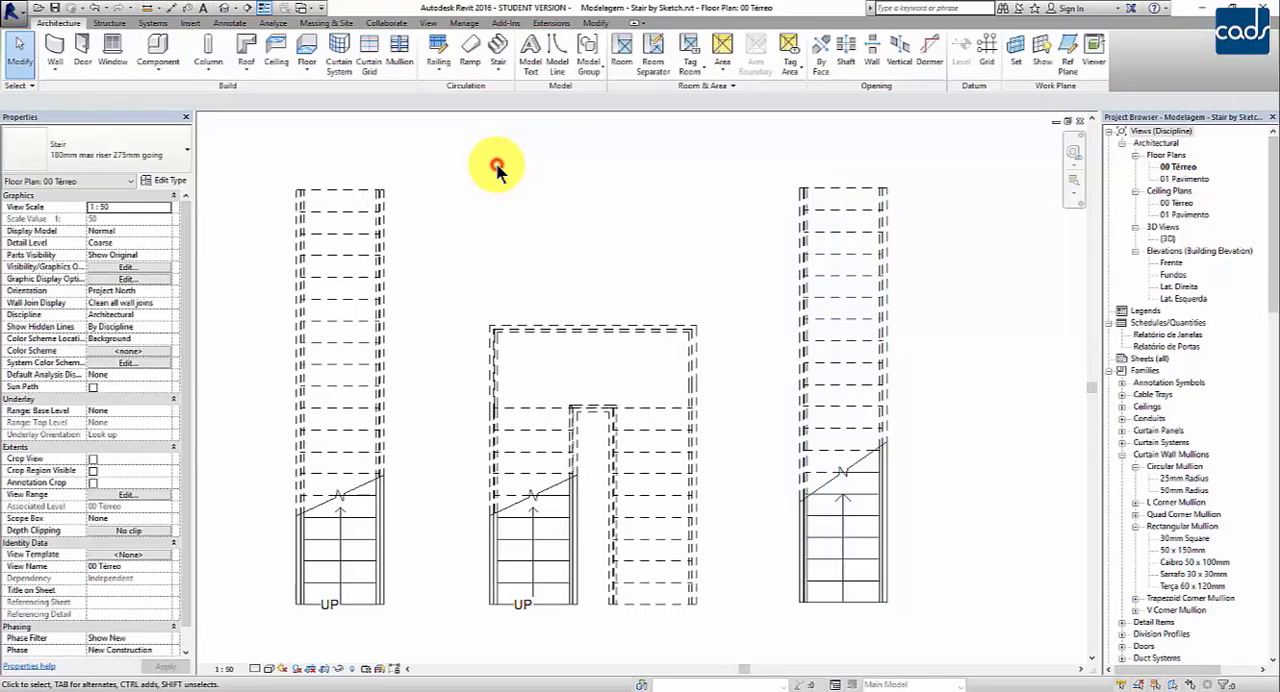
# Step: Start a Stair by Sketch and sketch a vertical first run about 220 long beside the straight sketched stair, aligned with its base
pyautogui.click(495, 72)
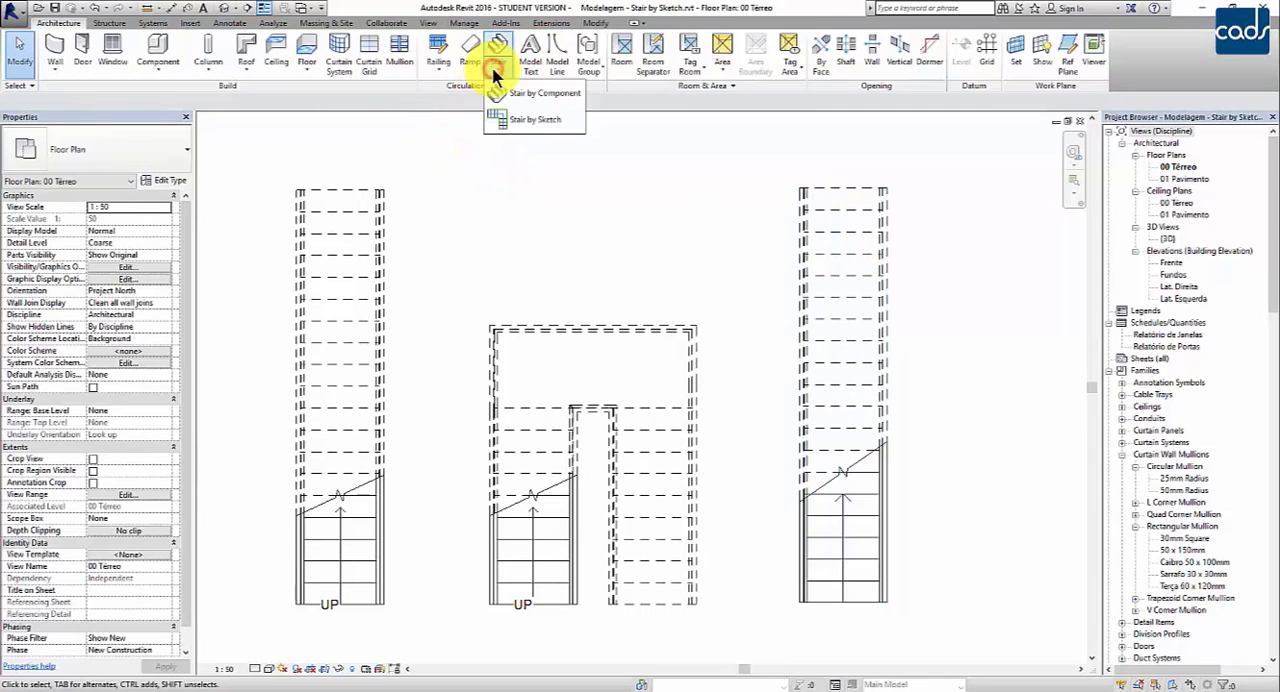
pyautogui.click(505, 124)
pyautogui.moveTo(971, 528); pyautogui.dragTo(806, 530, button='middle')
pyautogui.moveTo(880, 587); pyautogui.dragTo(849, 588, button='middle')
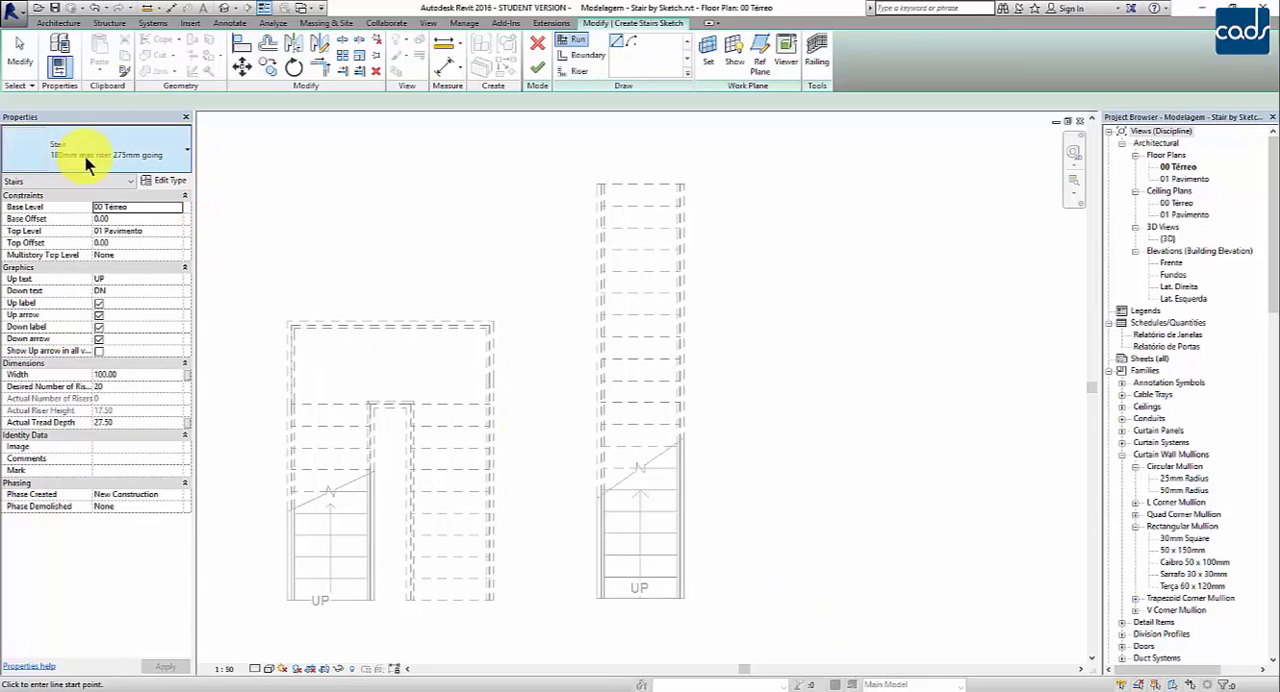
pyautogui.click(768, 600)
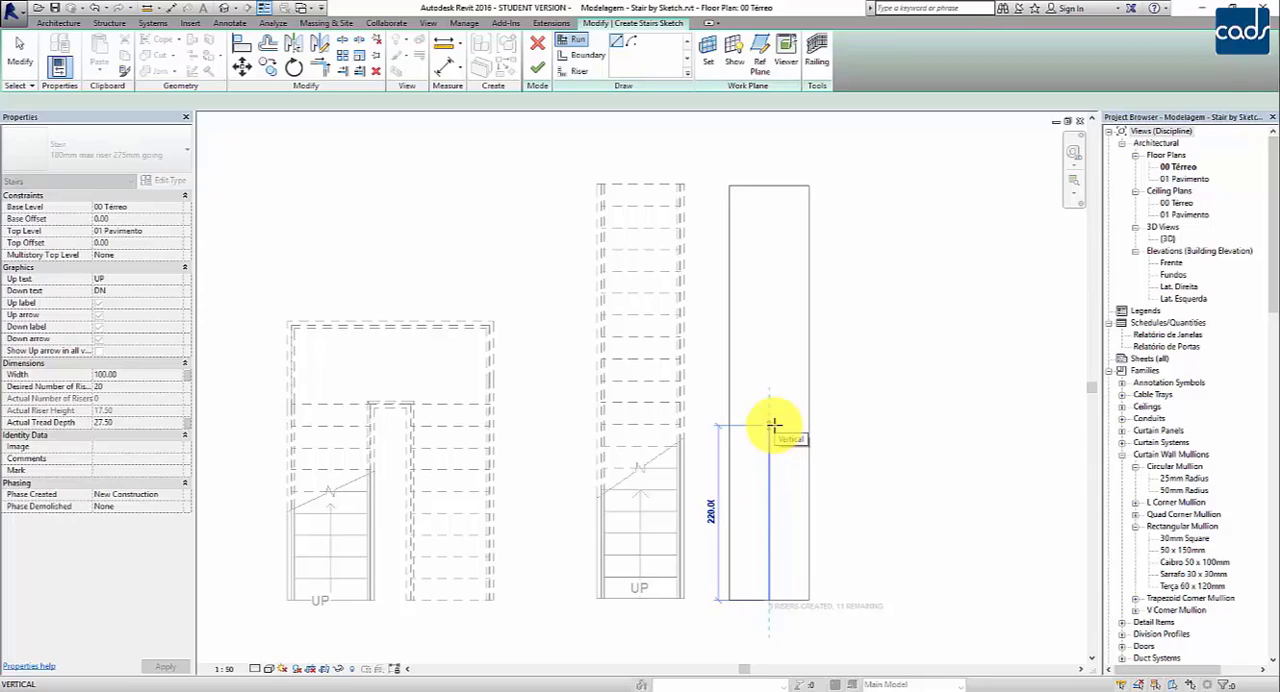
pyautogui.click(770, 425)
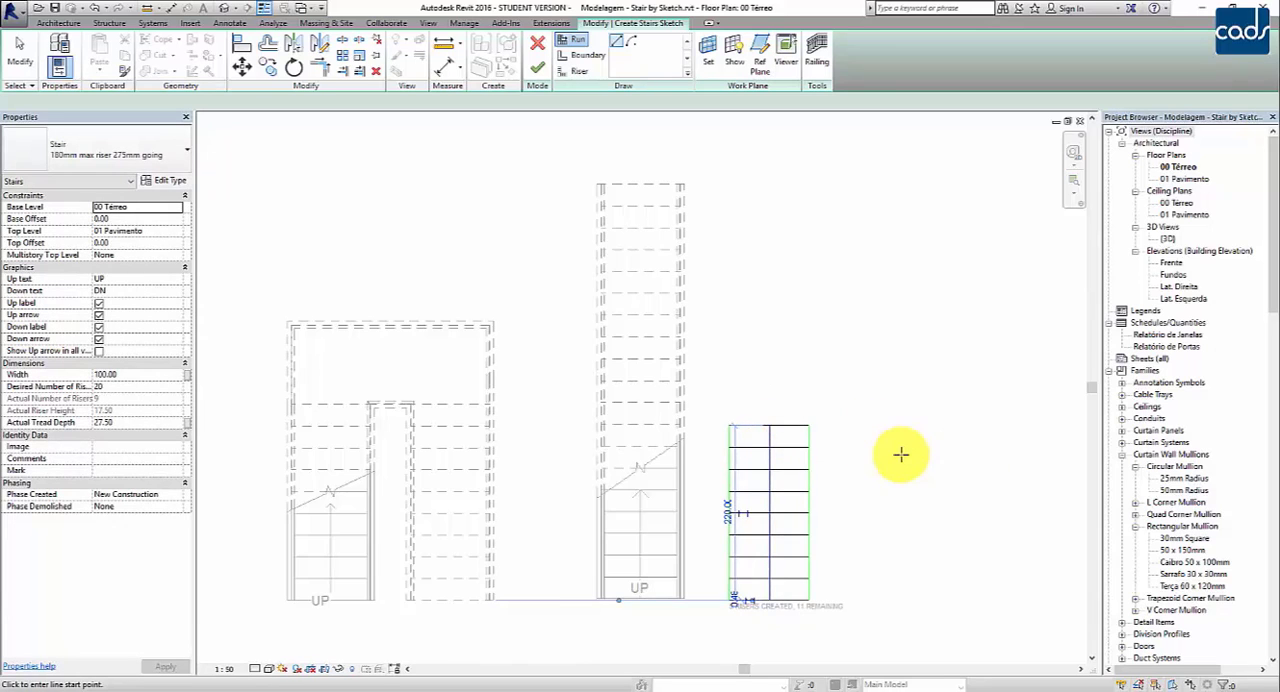
# Step: Sketch the second run in line with the first using the remaining risers, leaving a landing gap of about 192 between them
pyautogui.scroll(2, 900, 455)
pyautogui.moveTo(882, 472)
pyautogui.mouseDown(button='middle')
pyautogui.moveTo(914, 400)
pyautogui.moveTo(899, 453)
pyautogui.mouseUp(button='middle')
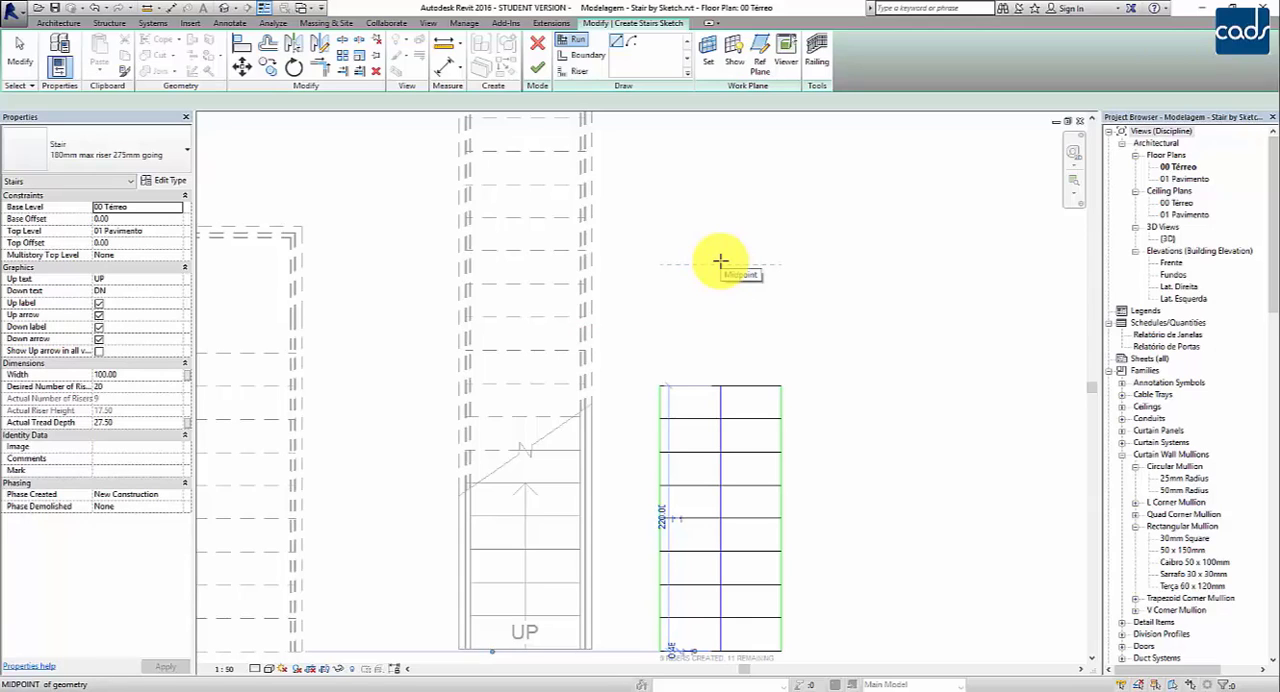
pyautogui.moveTo(765, 261); pyautogui.dragTo(791, 294, button='middle')
pyautogui.scroll(-1, 780, 284)
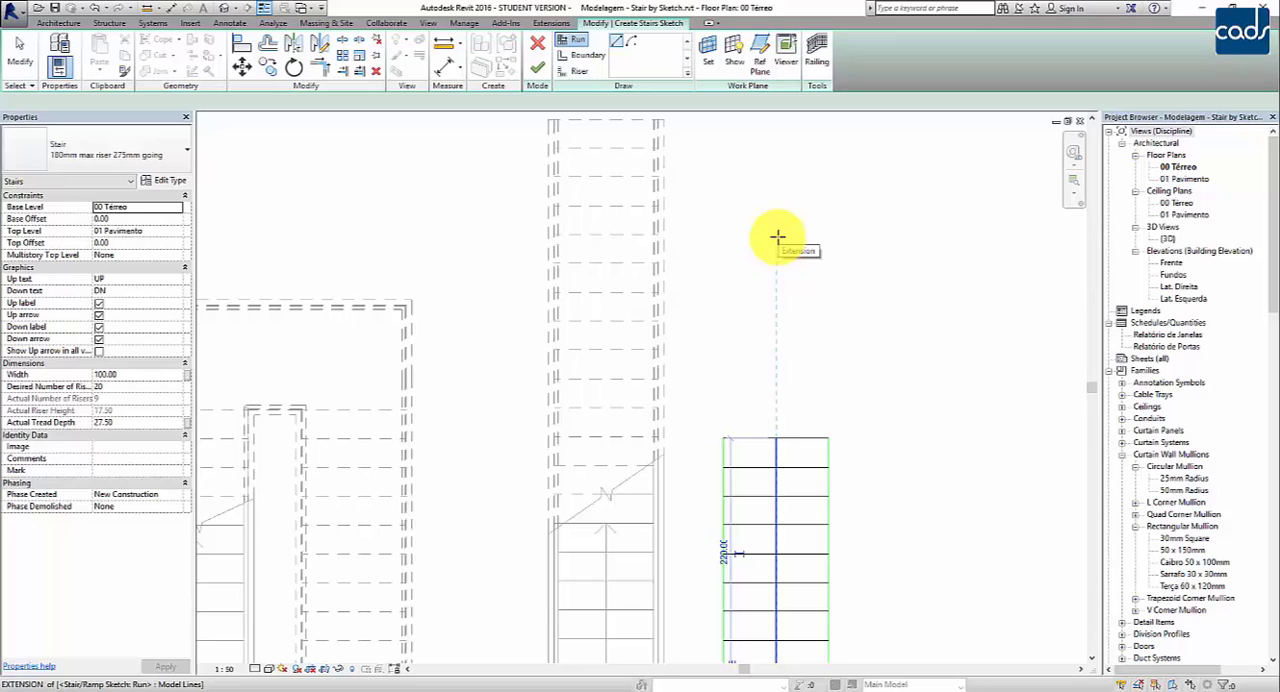
pyautogui.click(778, 237)
pyautogui.moveTo(766, 254); pyautogui.dragTo(773, 427, button='middle')
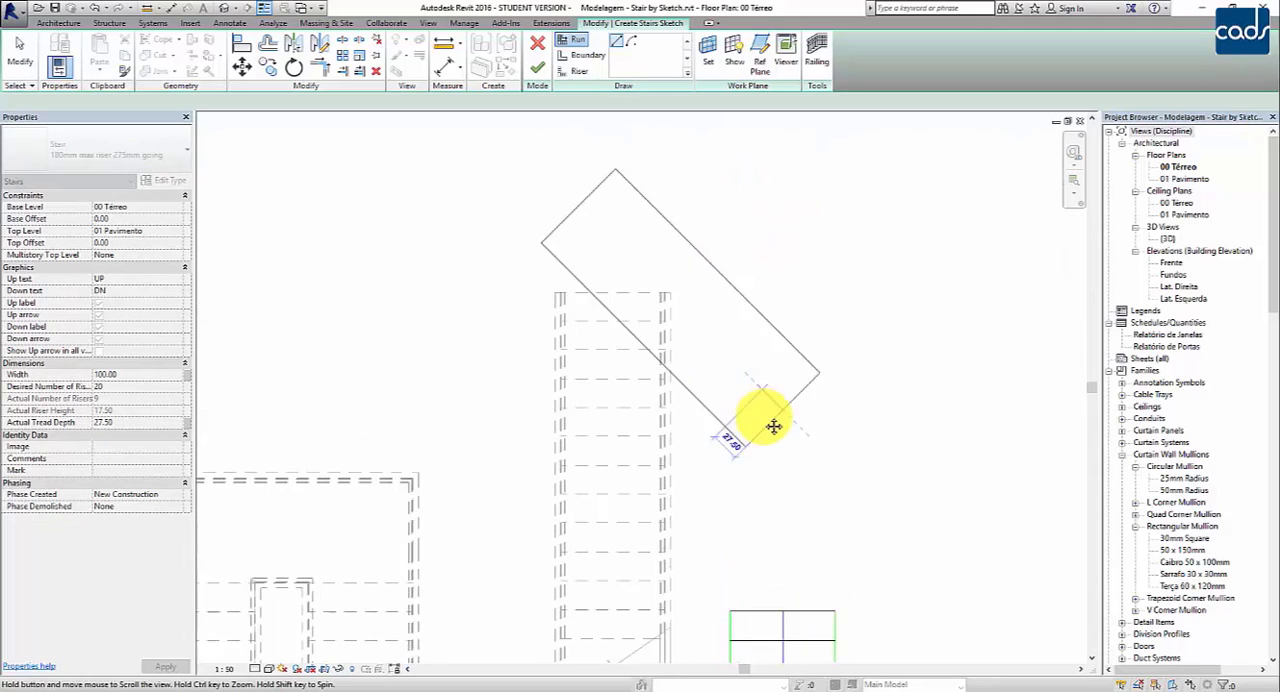
pyautogui.click(778, 139)
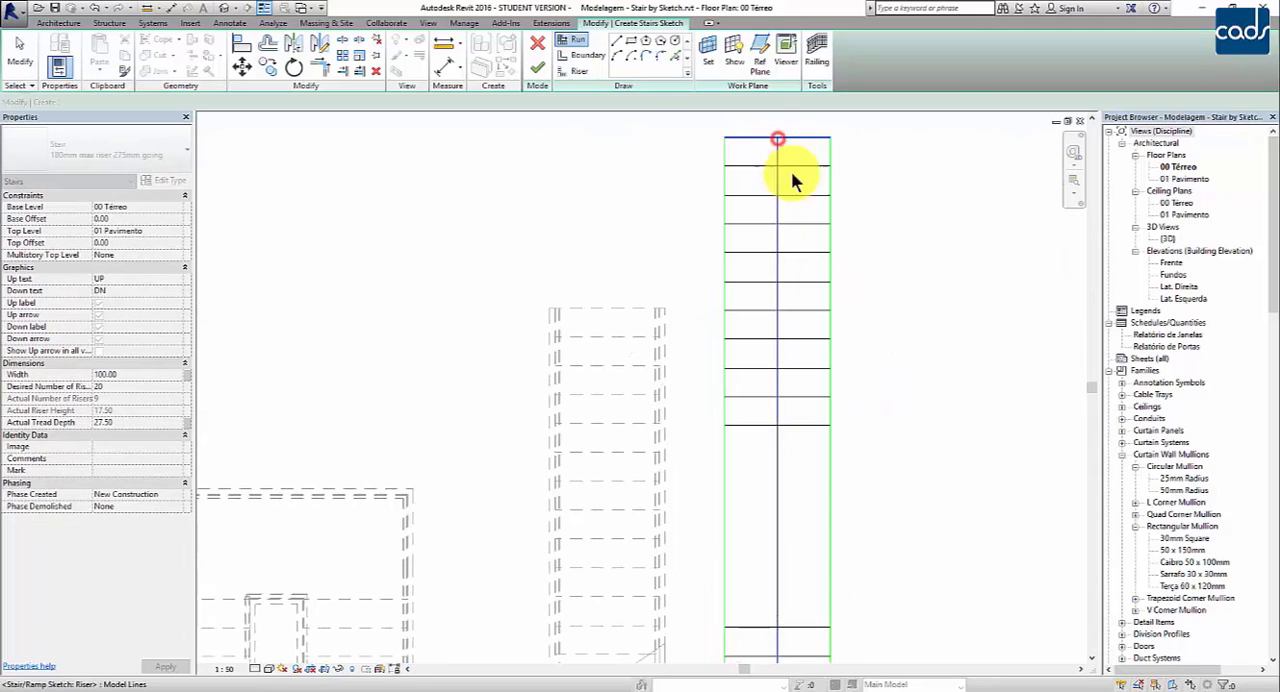
pyautogui.press('Escape')
pyautogui.moveTo(916, 481); pyautogui.dragTo(895, 383, button='middle')
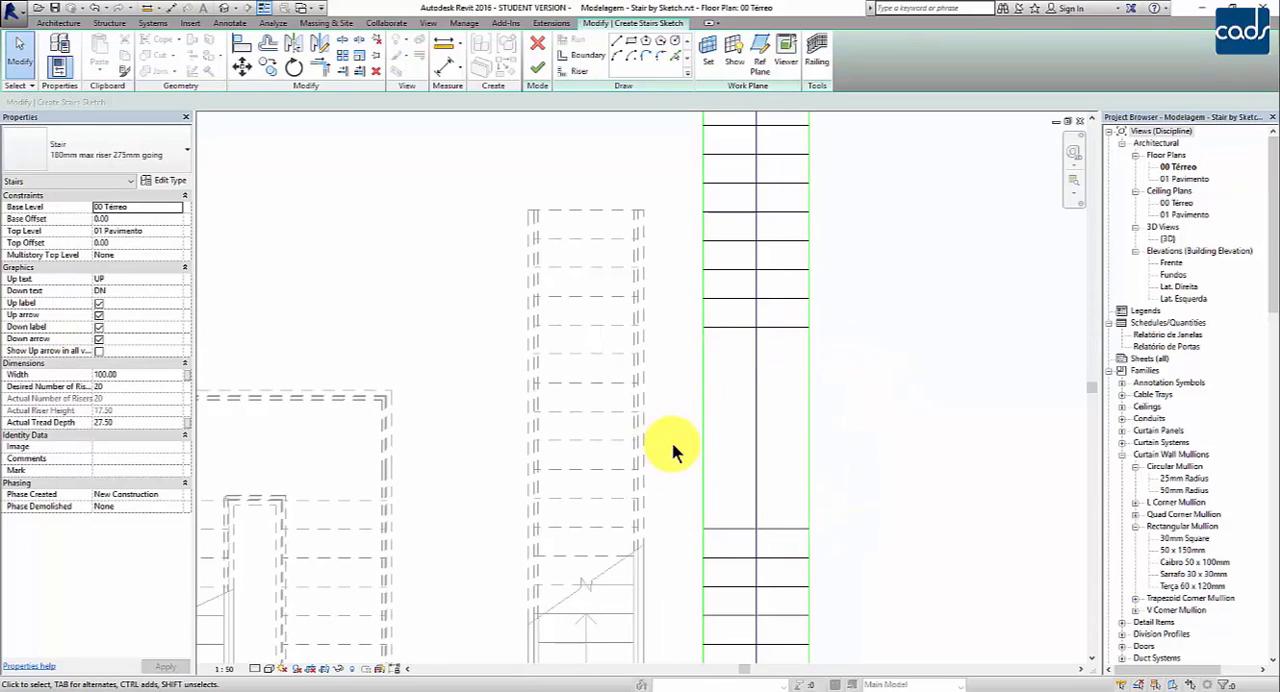
# Step: Inspect the landing's riser, its centre line and the upper run's lines, and finish the sketch to generate the stair
pyautogui.click(724, 327)
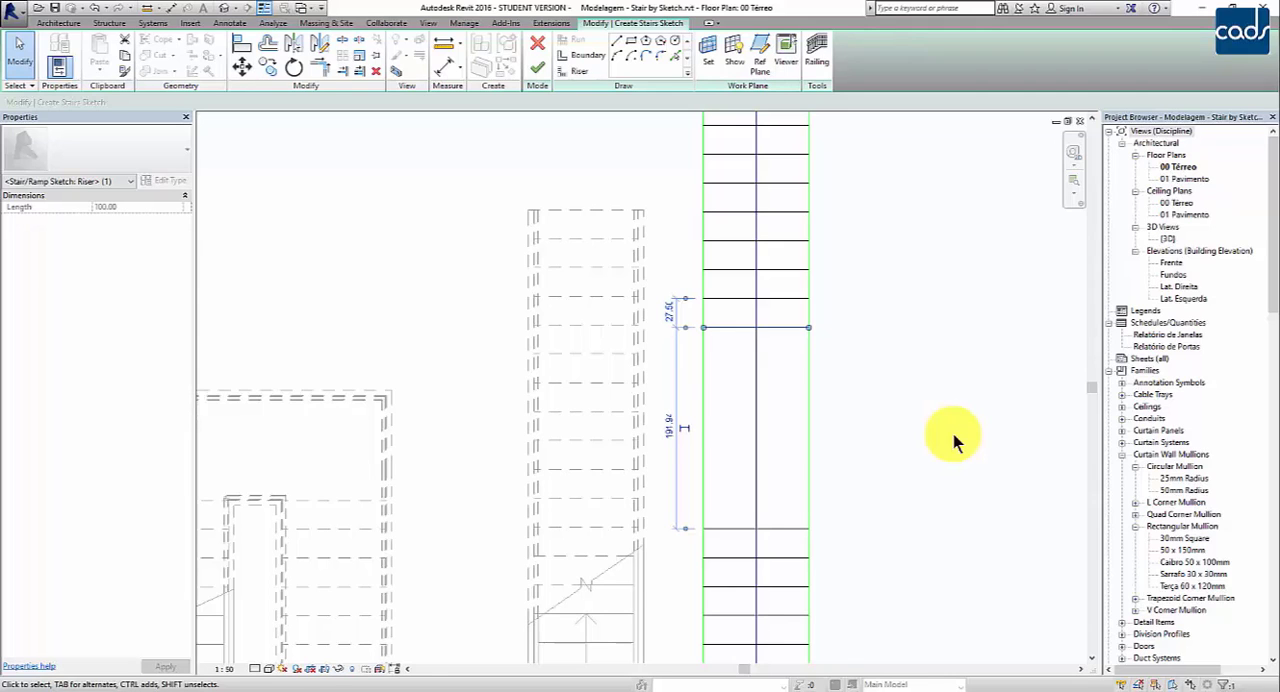
pyautogui.scroll(-3, 953, 434)
pyautogui.scroll(2, 829, 457)
pyautogui.click(758, 430)
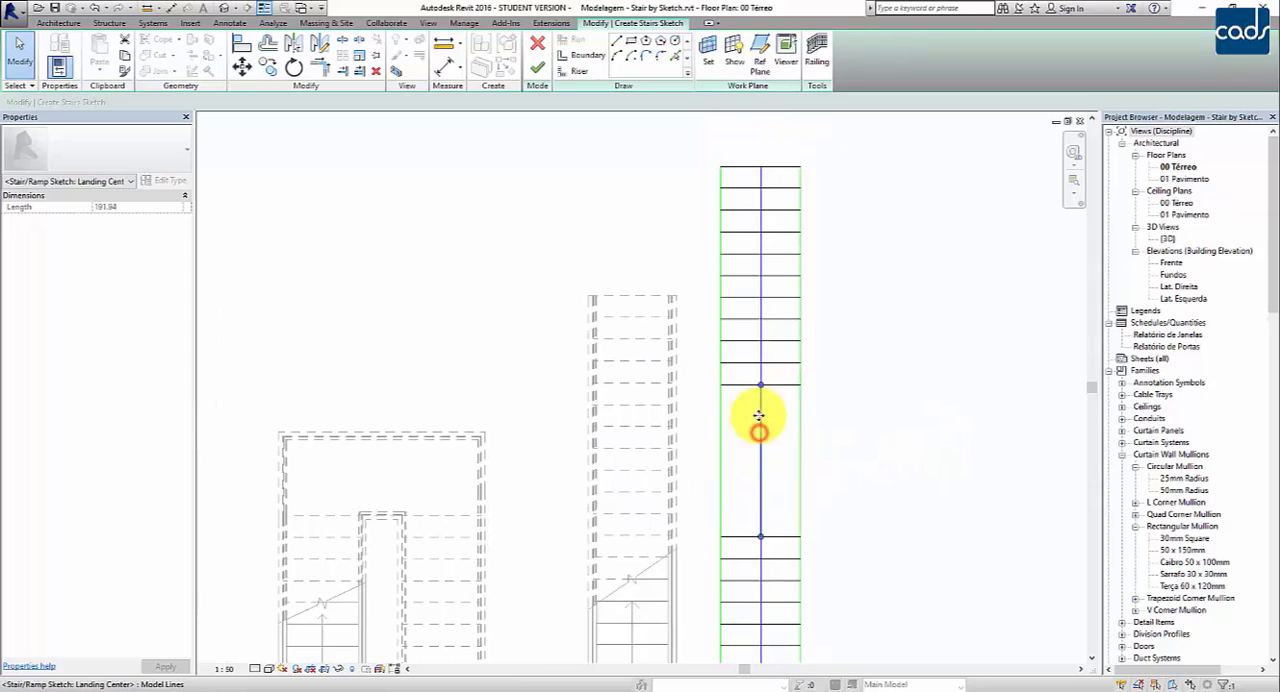
pyautogui.click(880, 395)
pyautogui.moveTo(692, 136); pyautogui.dragTo(860, 413)
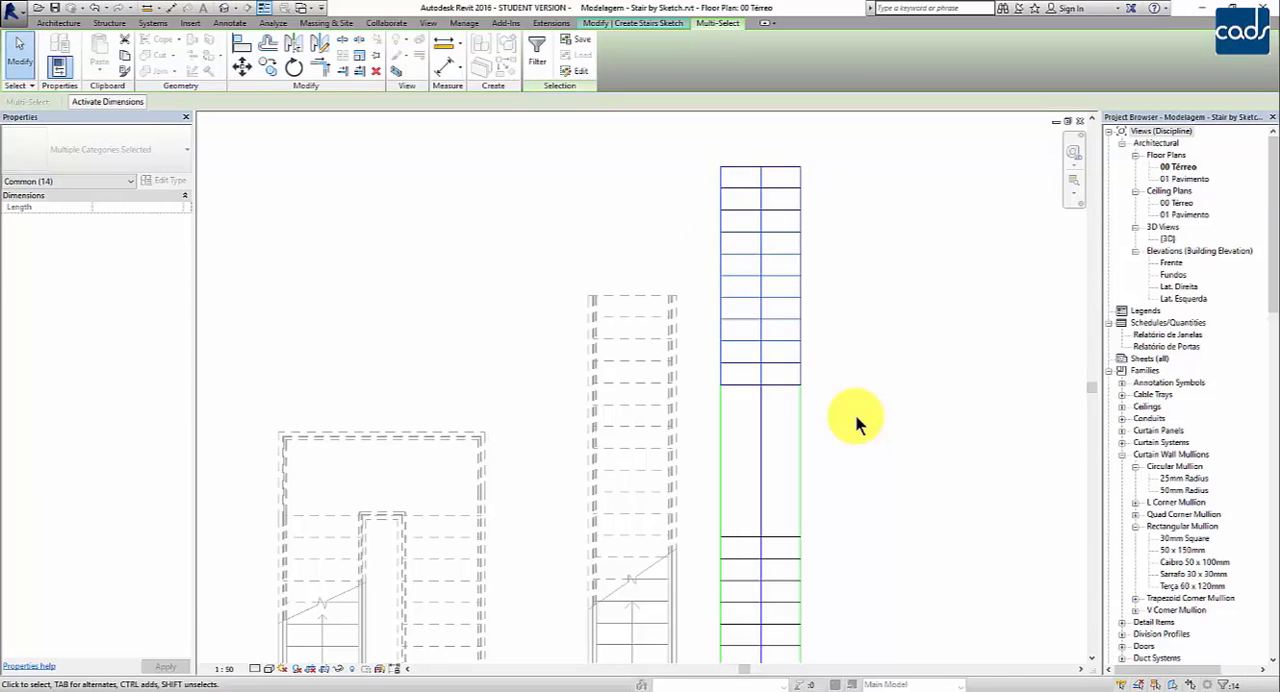
pyautogui.press('Escape')
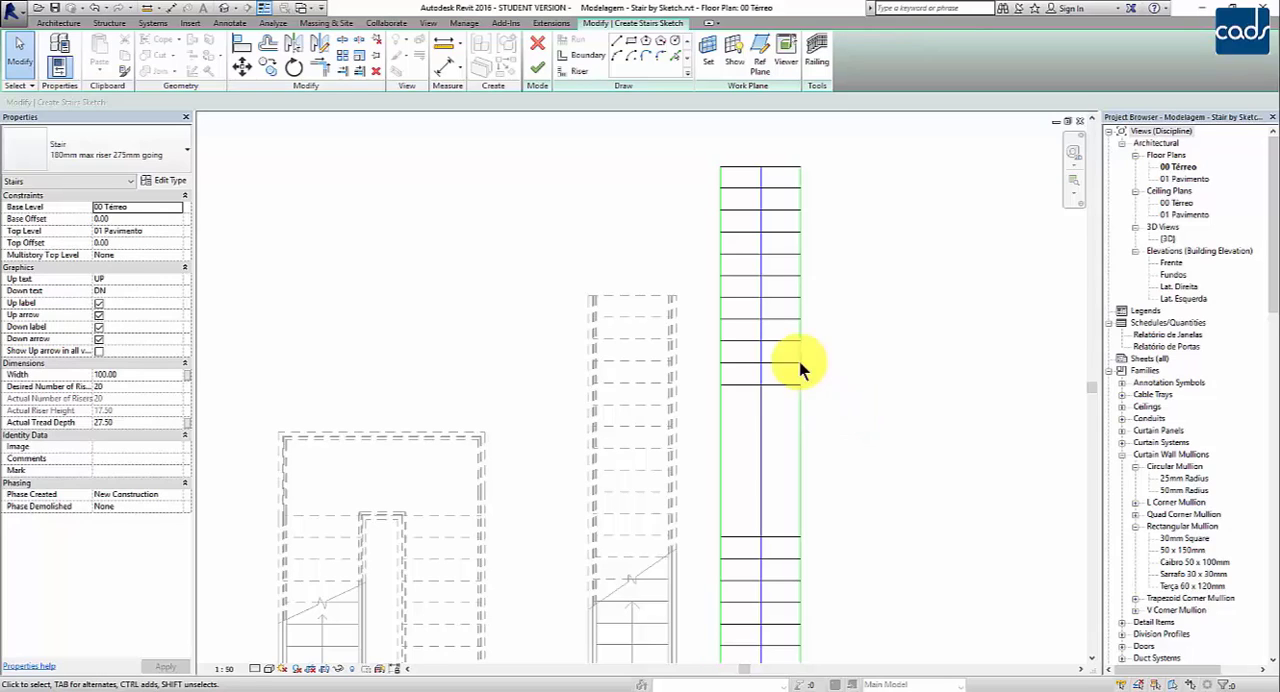
pyautogui.click(537, 67)
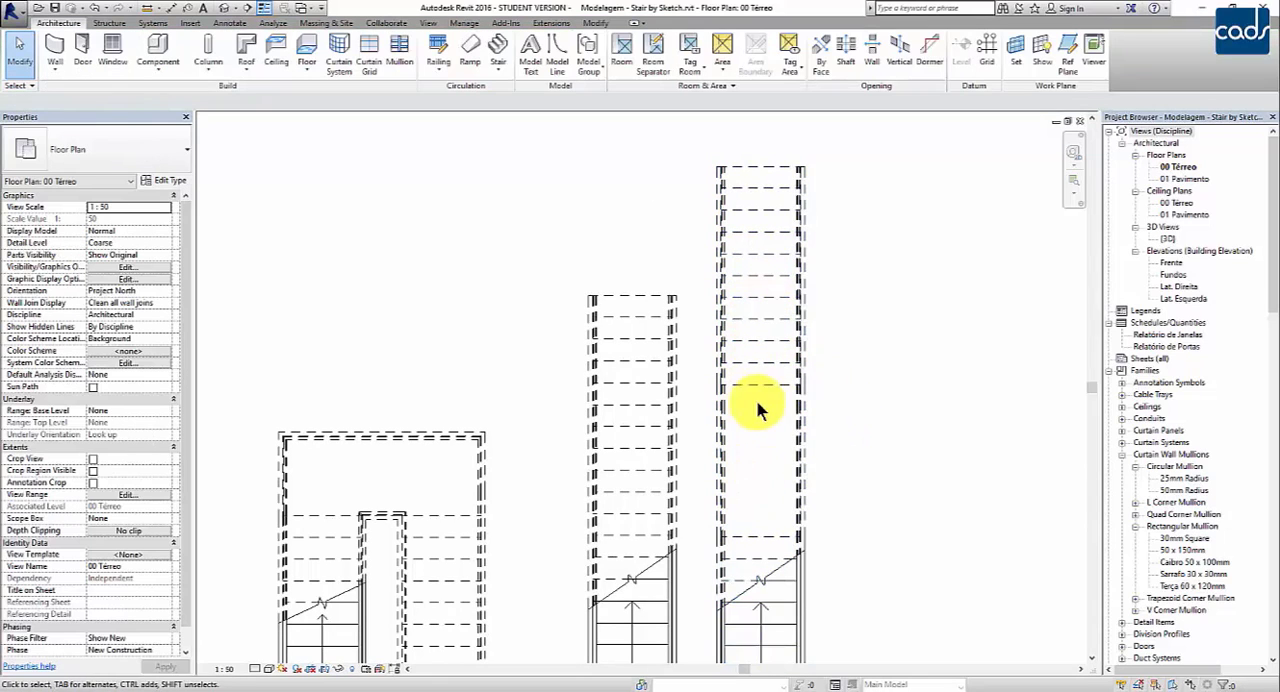
# Step: Delete both stairs made by sketch, keeping the straight and U-shaped assembled stairs
pyautogui.scroll(-2, 766, 491)
pyautogui.moveTo(837, 546); pyautogui.dragTo(831, 495, button='middle')
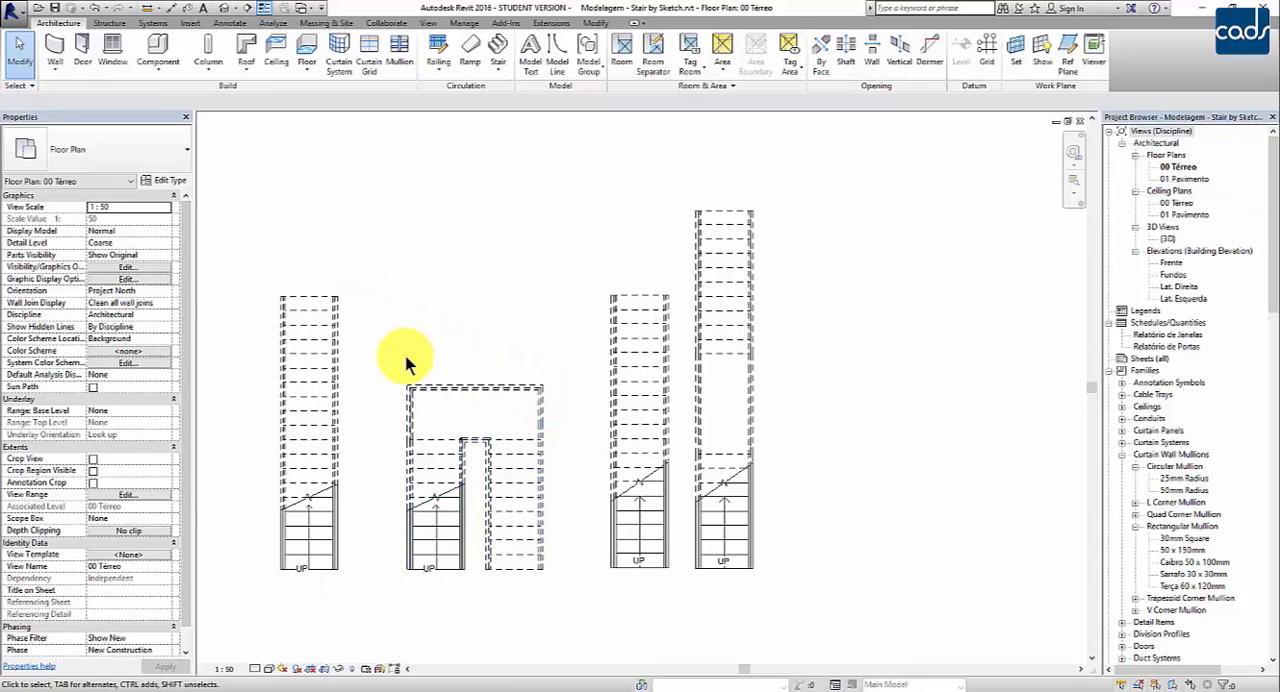
pyautogui.moveTo(567, 165); pyautogui.dragTo(793, 620)
pyautogui.press('Delete')
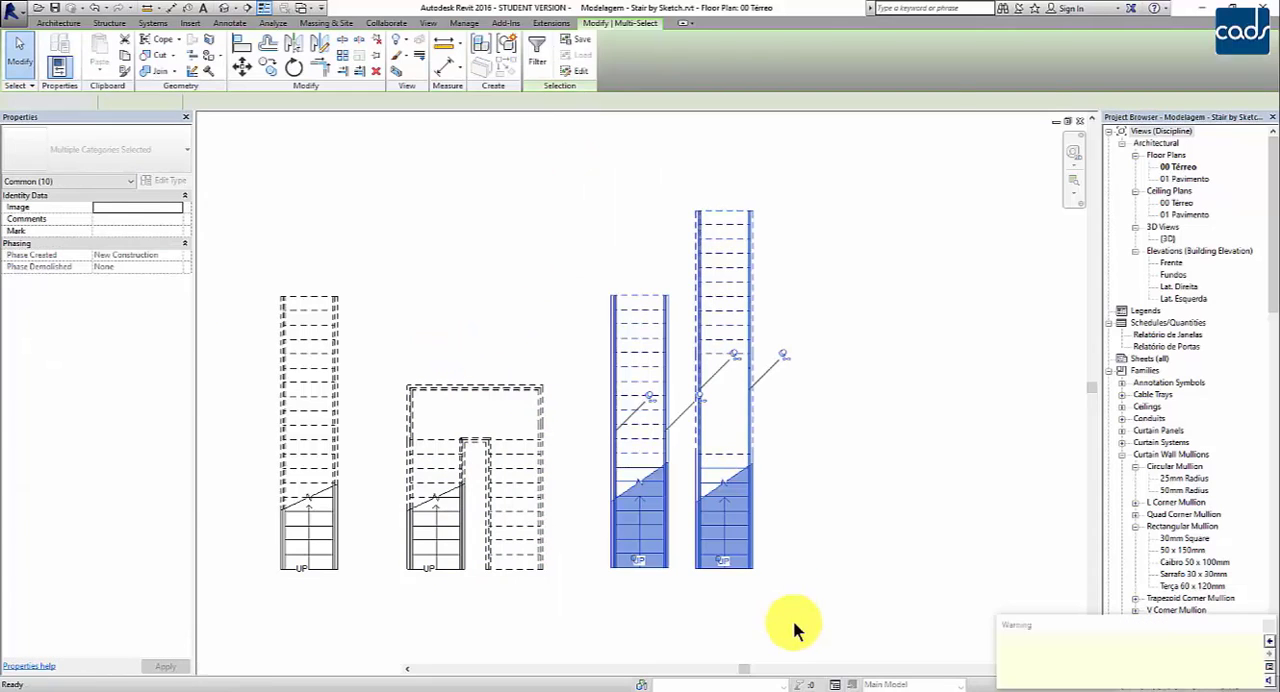
# Step: Open the straight assembled stair for component editing and inspect its run
pyautogui.moveTo(674, 588); pyautogui.dragTo(856, 524, button='middle')
pyautogui.scroll(3, 771, 468)
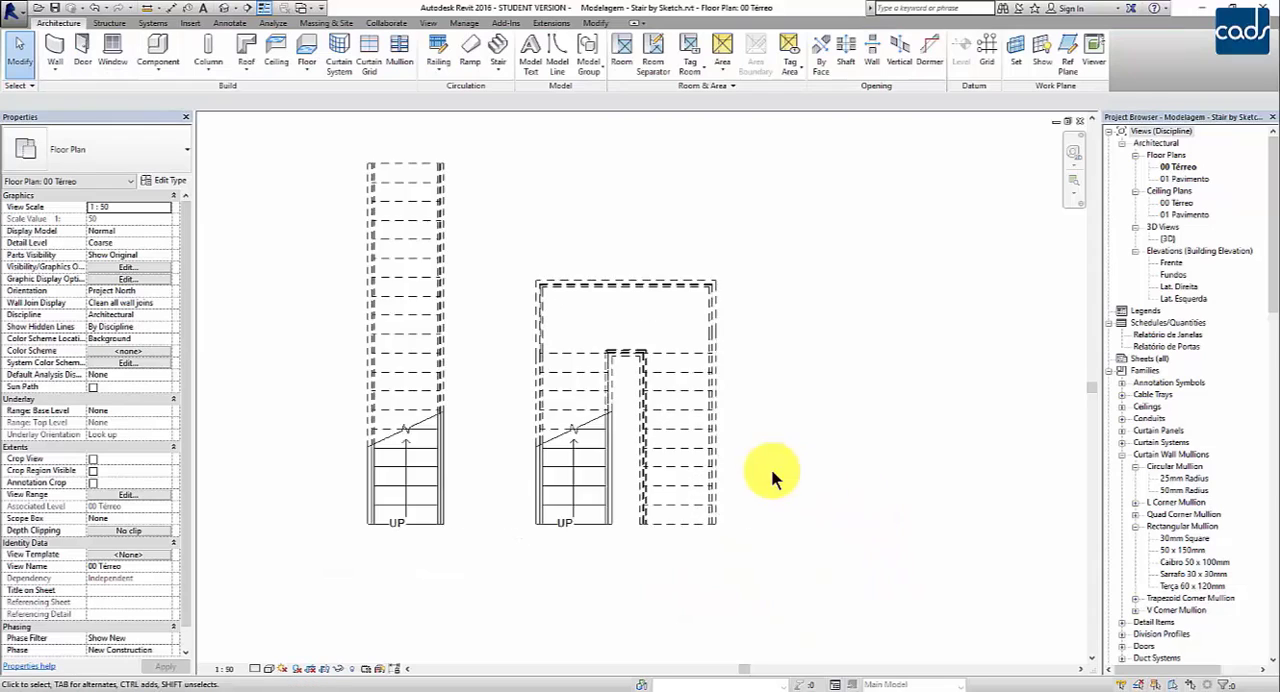
pyautogui.moveTo(776, 478); pyautogui.dragTo(863, 539, button='middle')
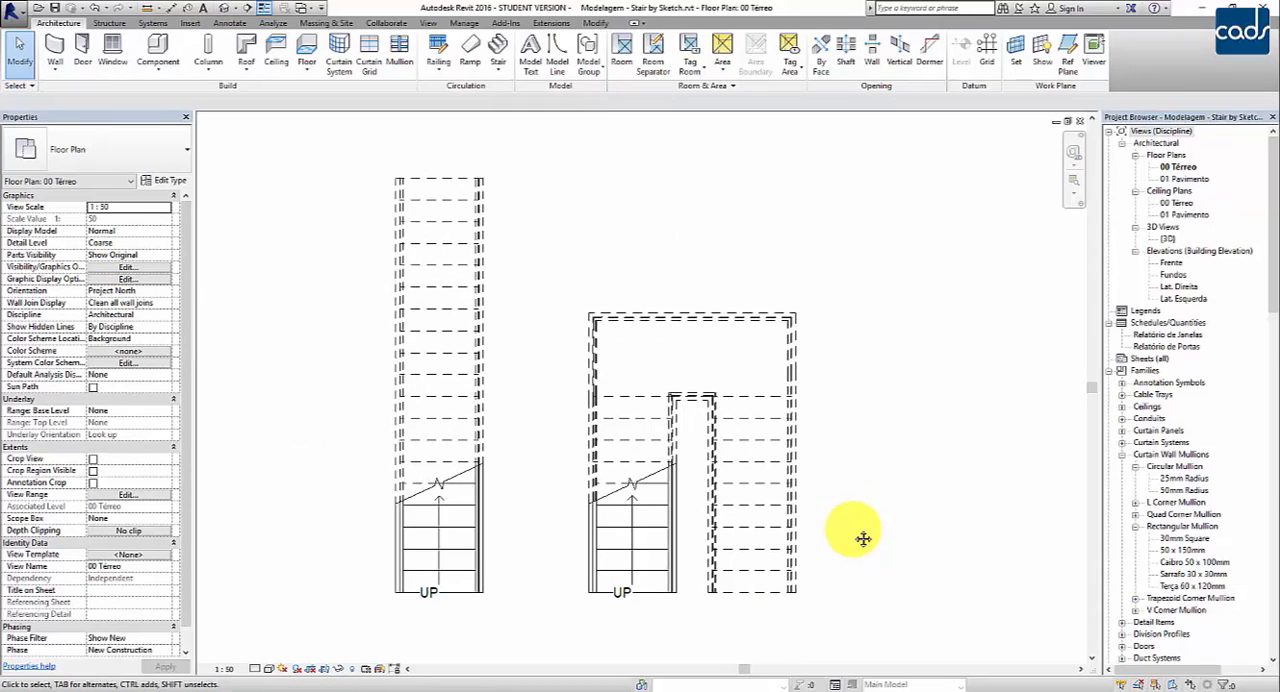
pyautogui.click(442, 288)
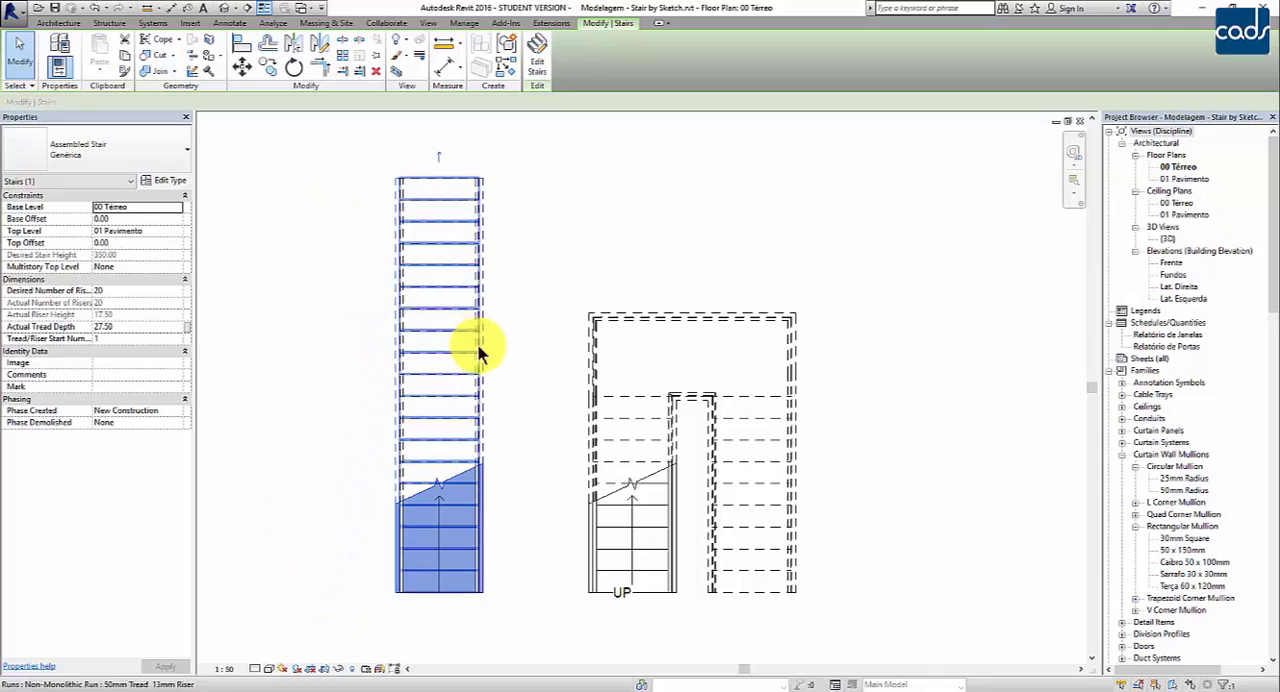
pyautogui.moveTo(533, 387); pyautogui.dragTo(544, 390, button='middle')
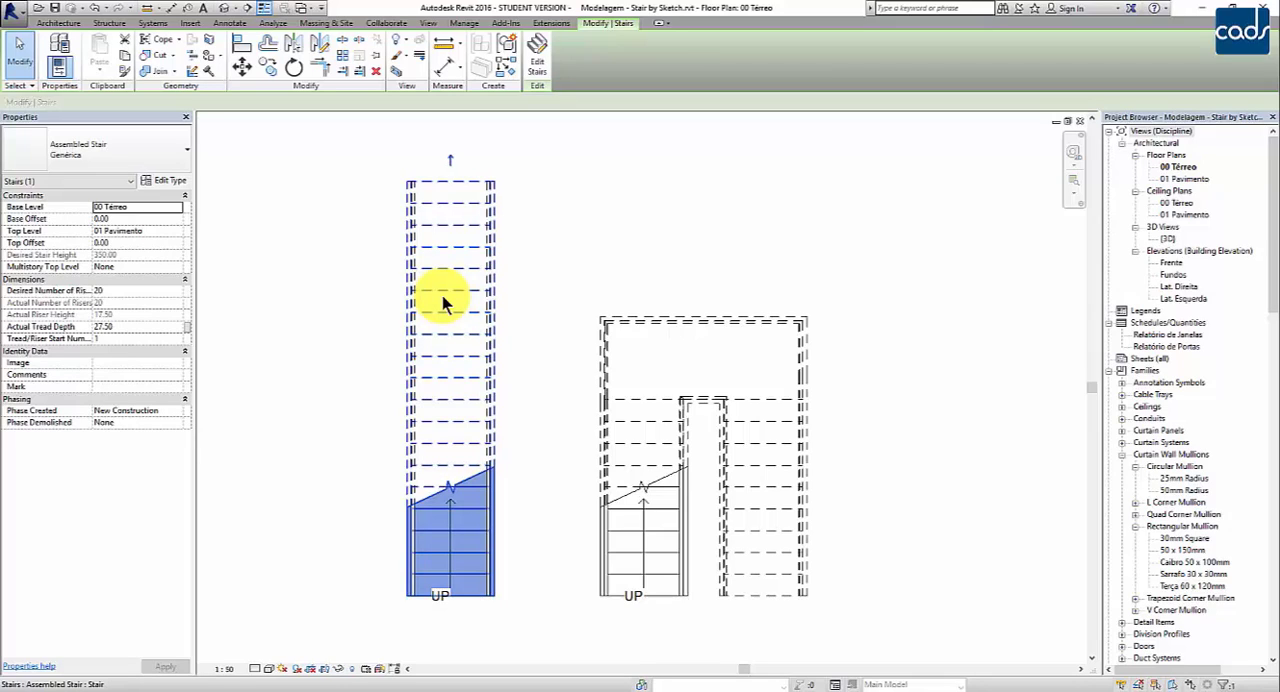
pyautogui.click(538, 56)
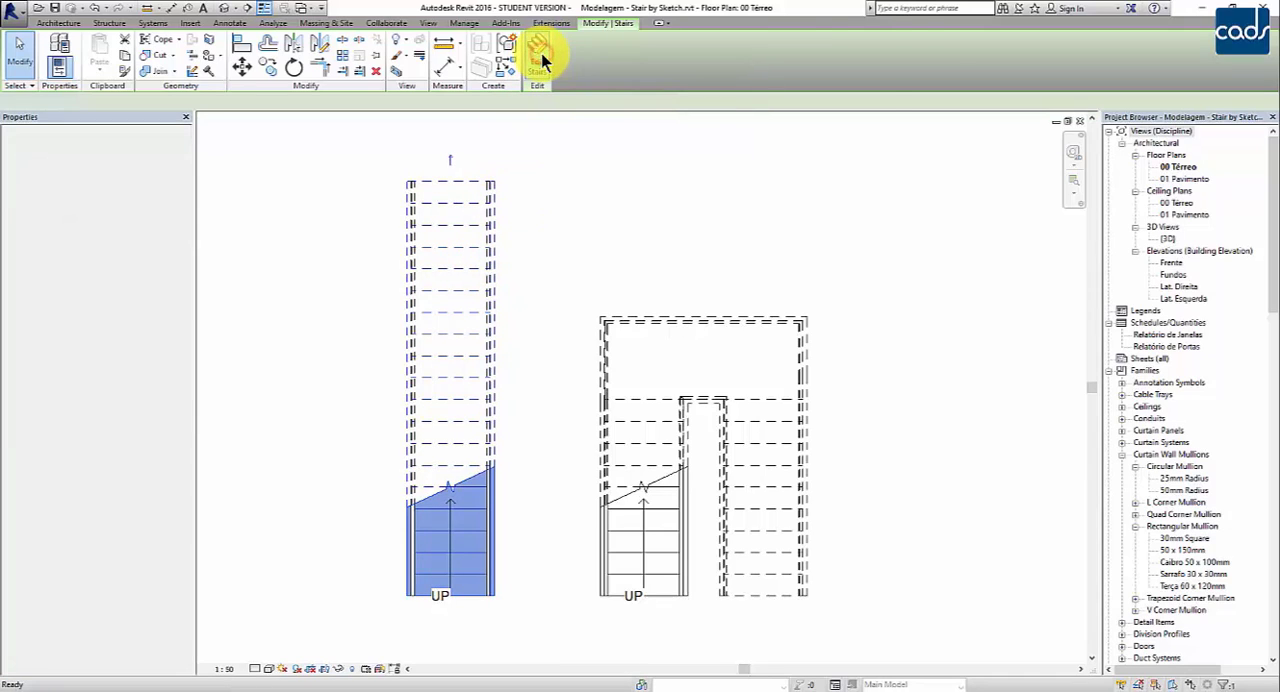
pyautogui.click(474, 184)
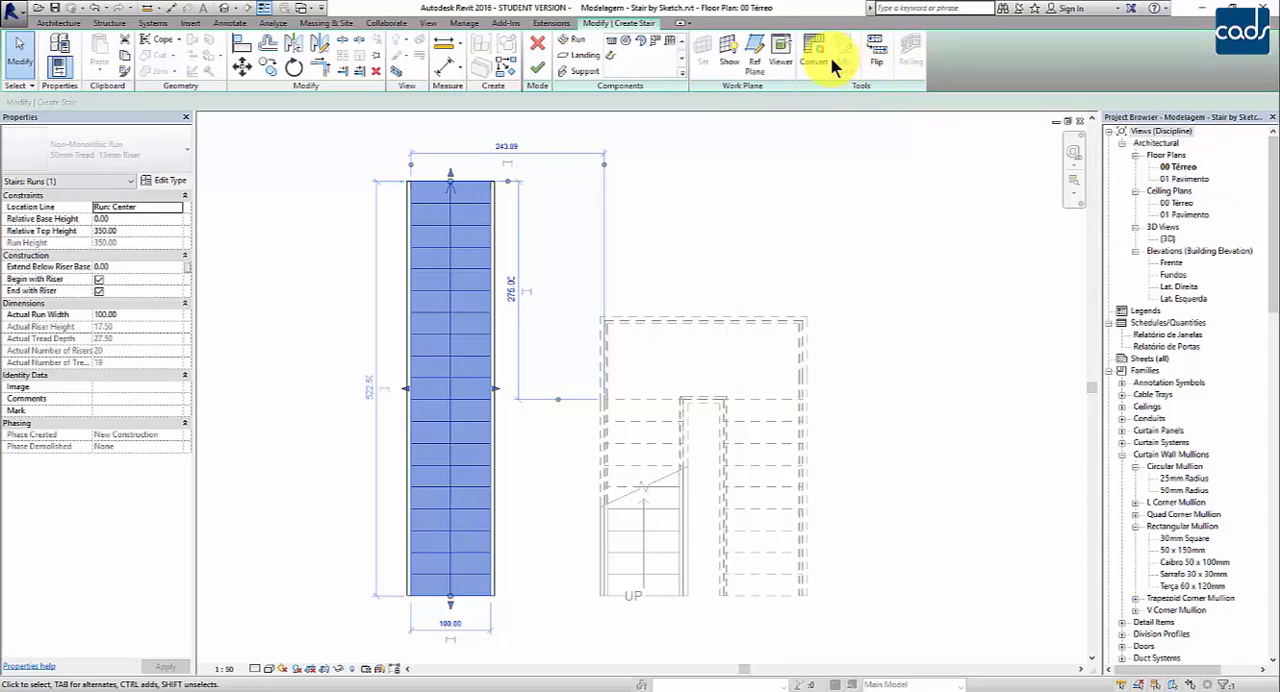
pyautogui.click(805, 140)
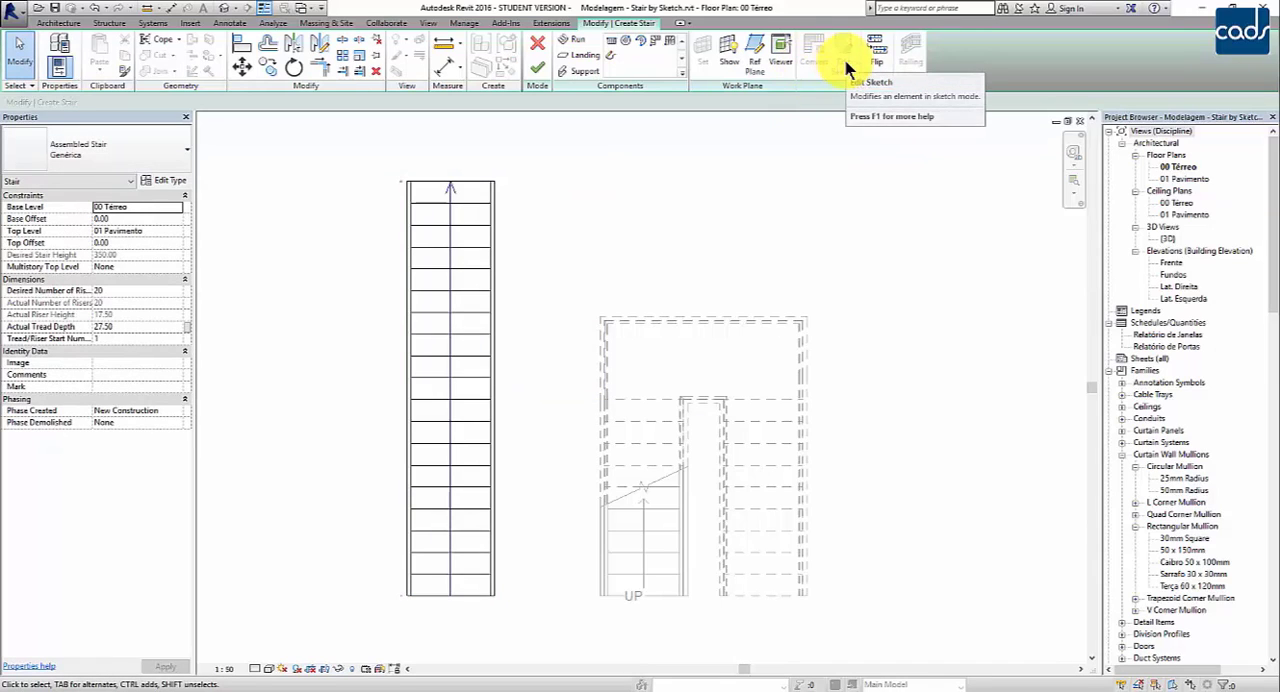
# Step: Convert the straight stair's run to a custom sketch-based component and dismiss the conversion notice
pyautogui.click(465, 197)
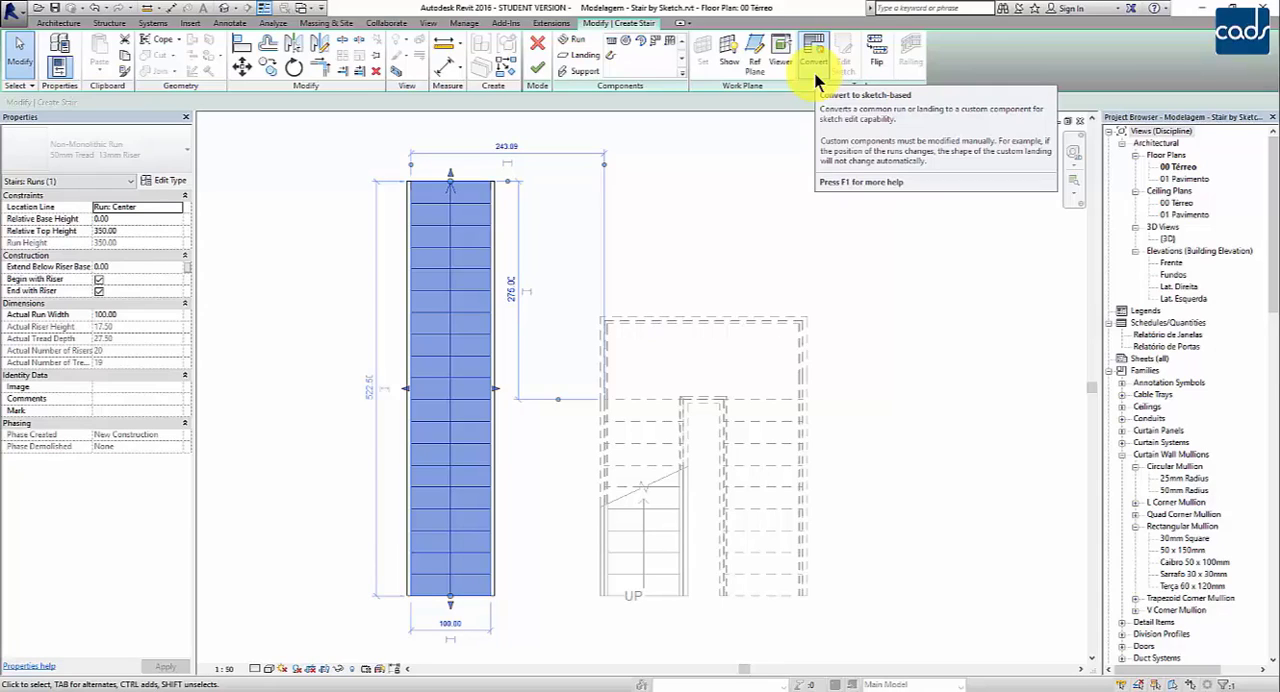
pyautogui.click(815, 78)
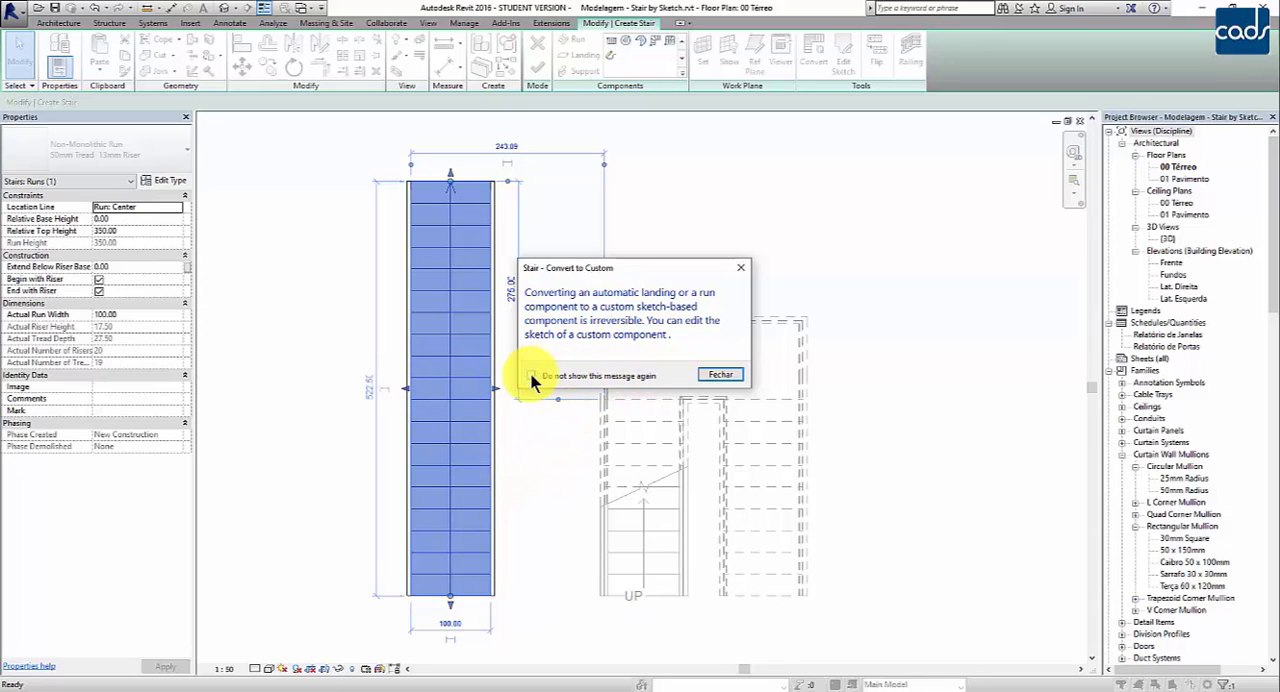
pyautogui.click(714, 376)
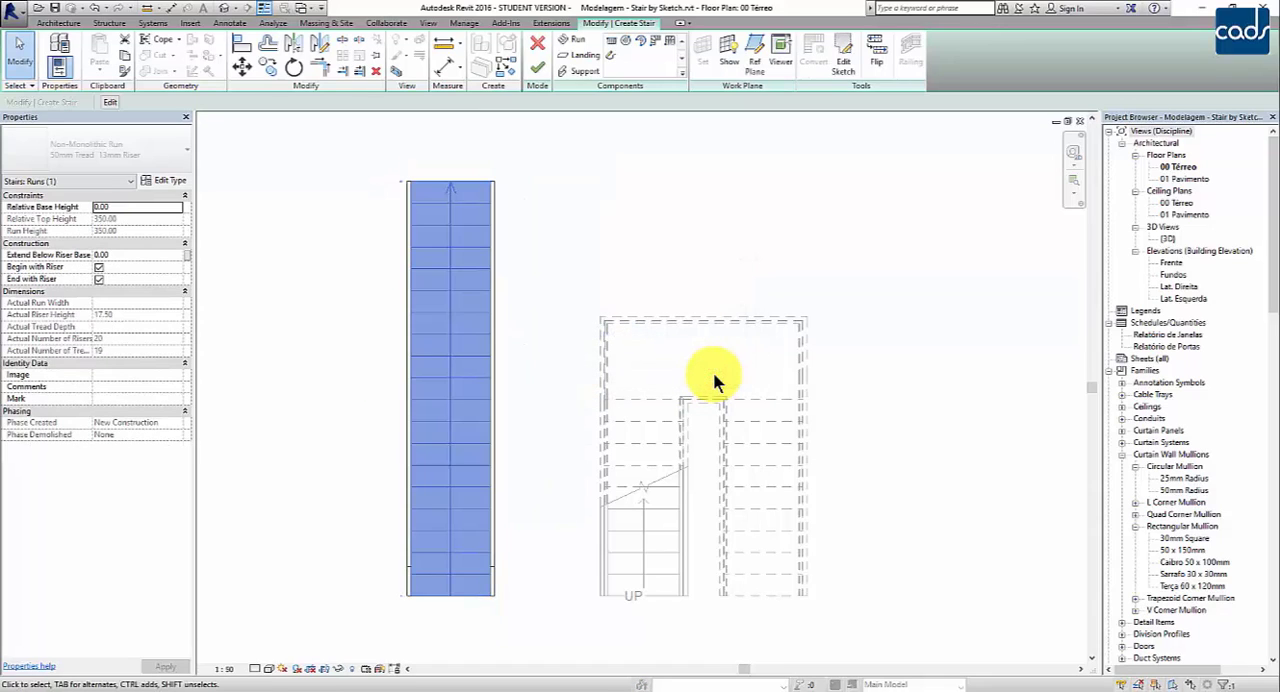
pyautogui.click(586, 269)
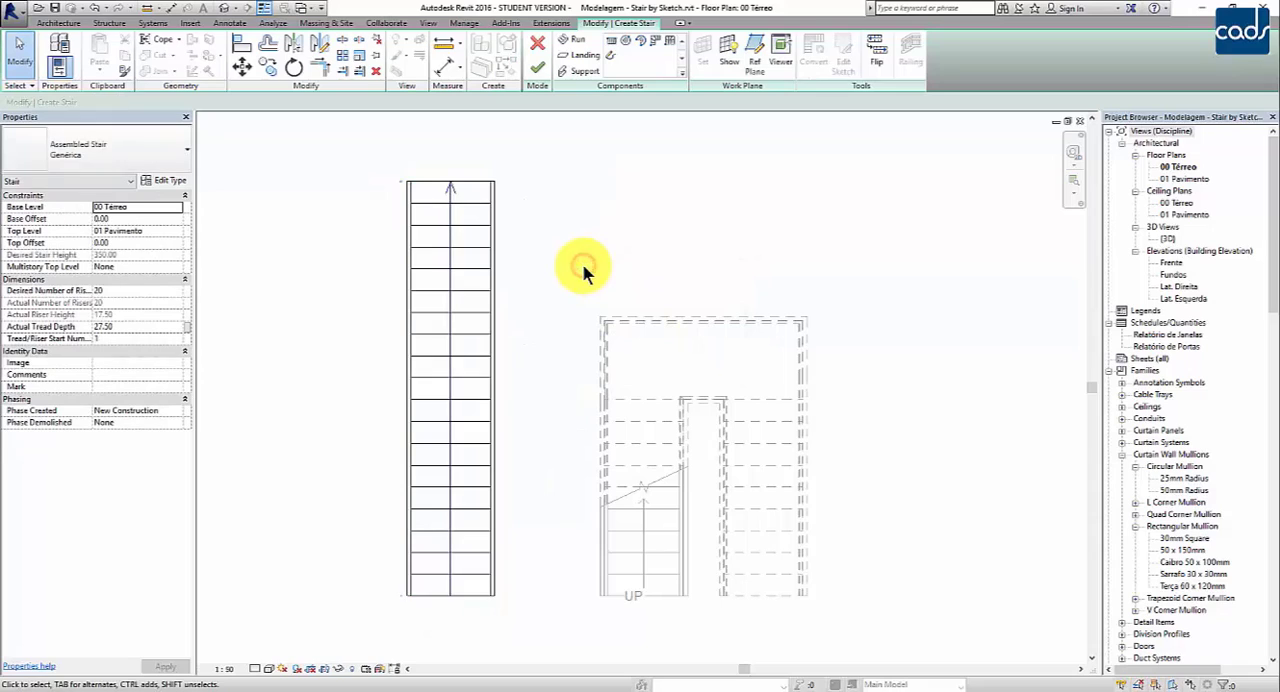
# Step: Open the sketch of the converted run and inspect both of its boundary lines
pyautogui.click(468, 232)
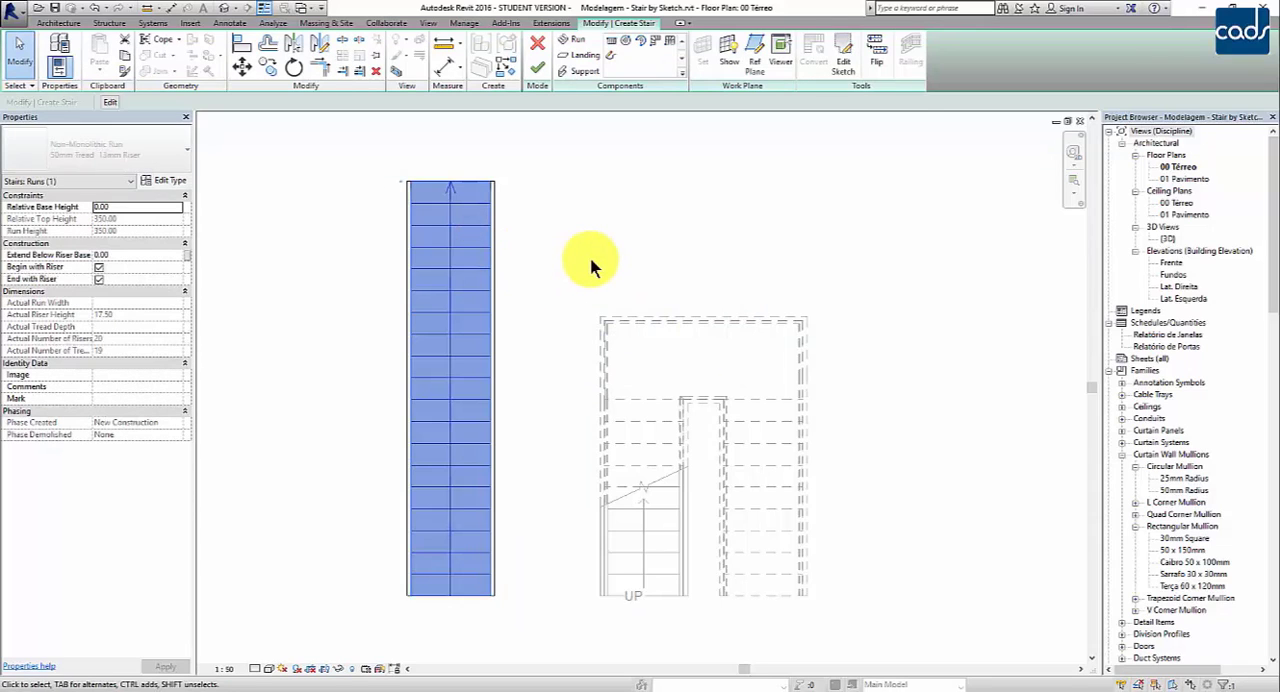
pyautogui.click(840, 62)
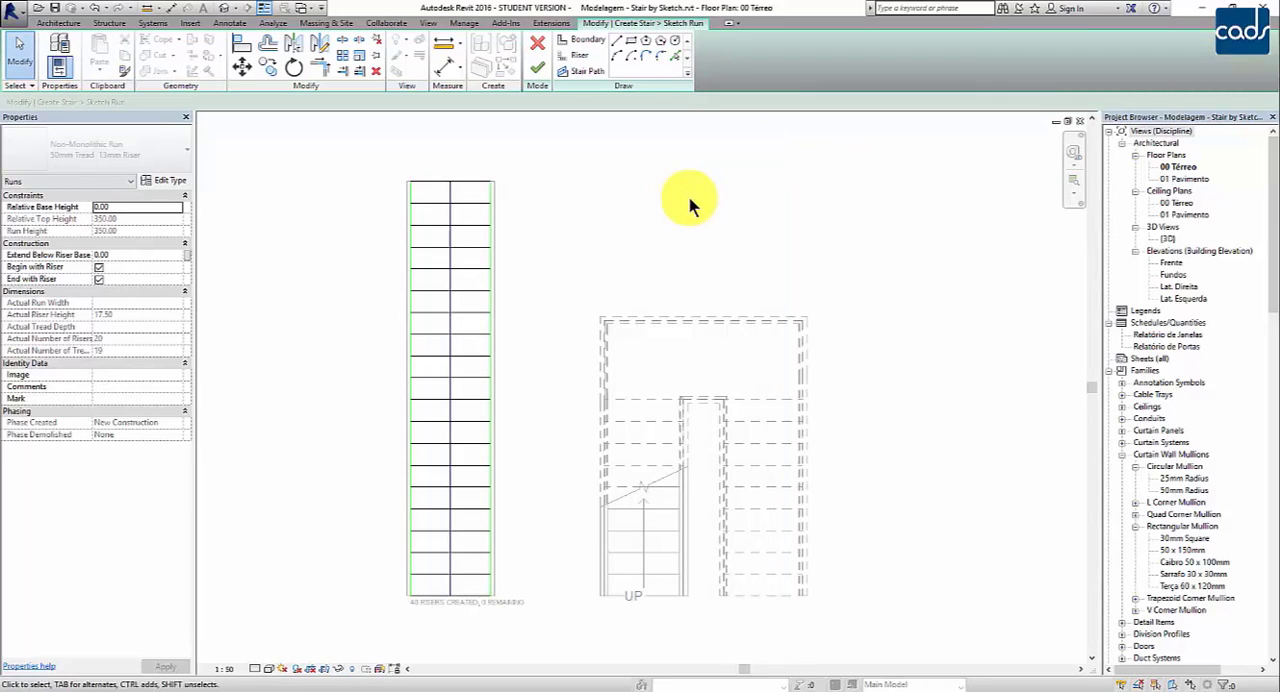
pyautogui.click(411, 320)
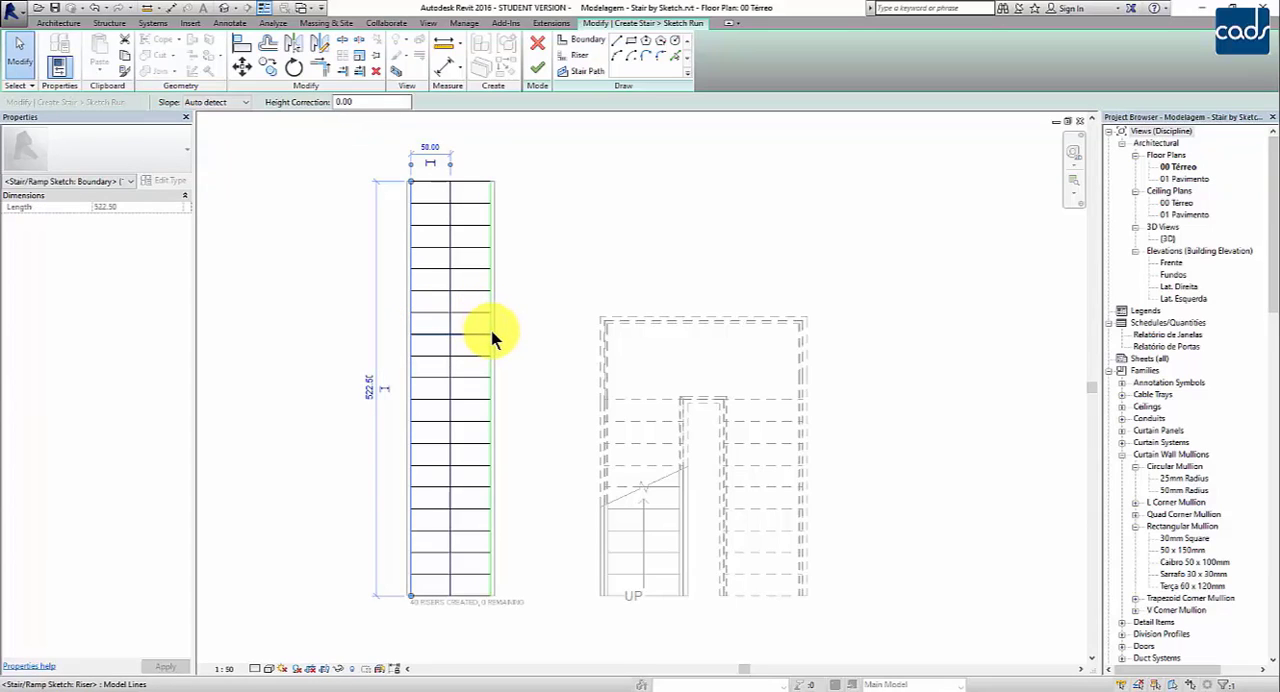
pyautogui.click(491, 325)
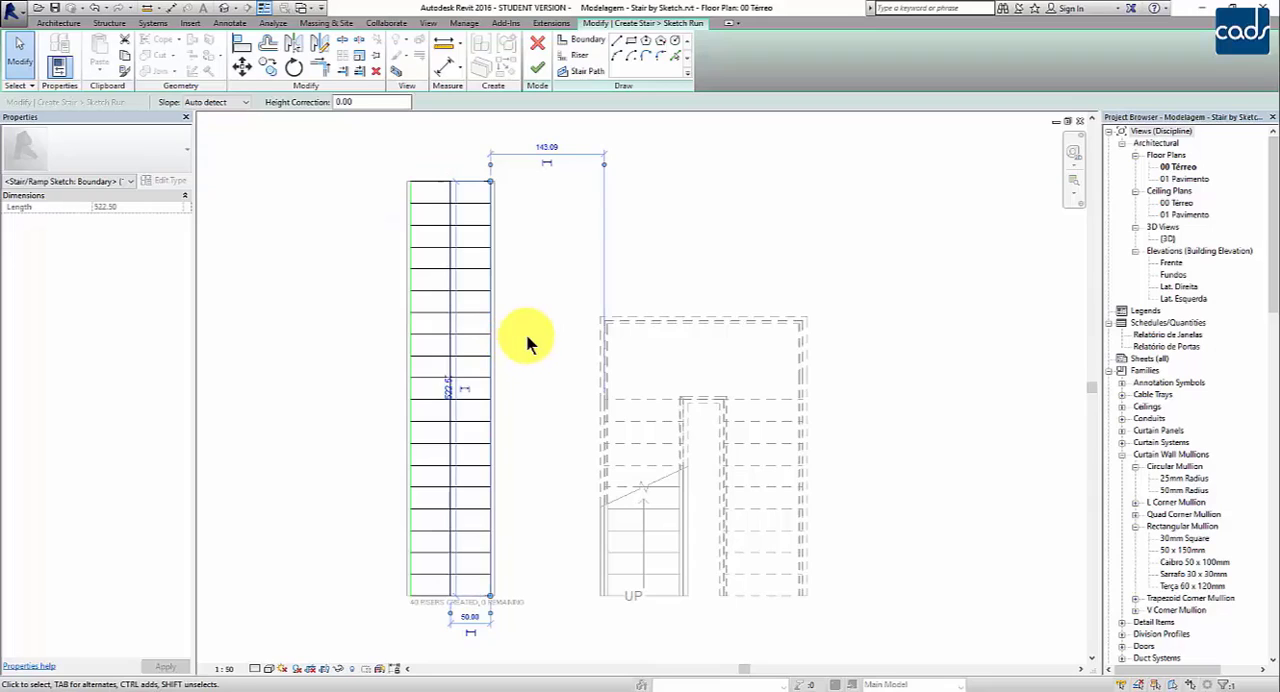
pyautogui.click(543, 323)
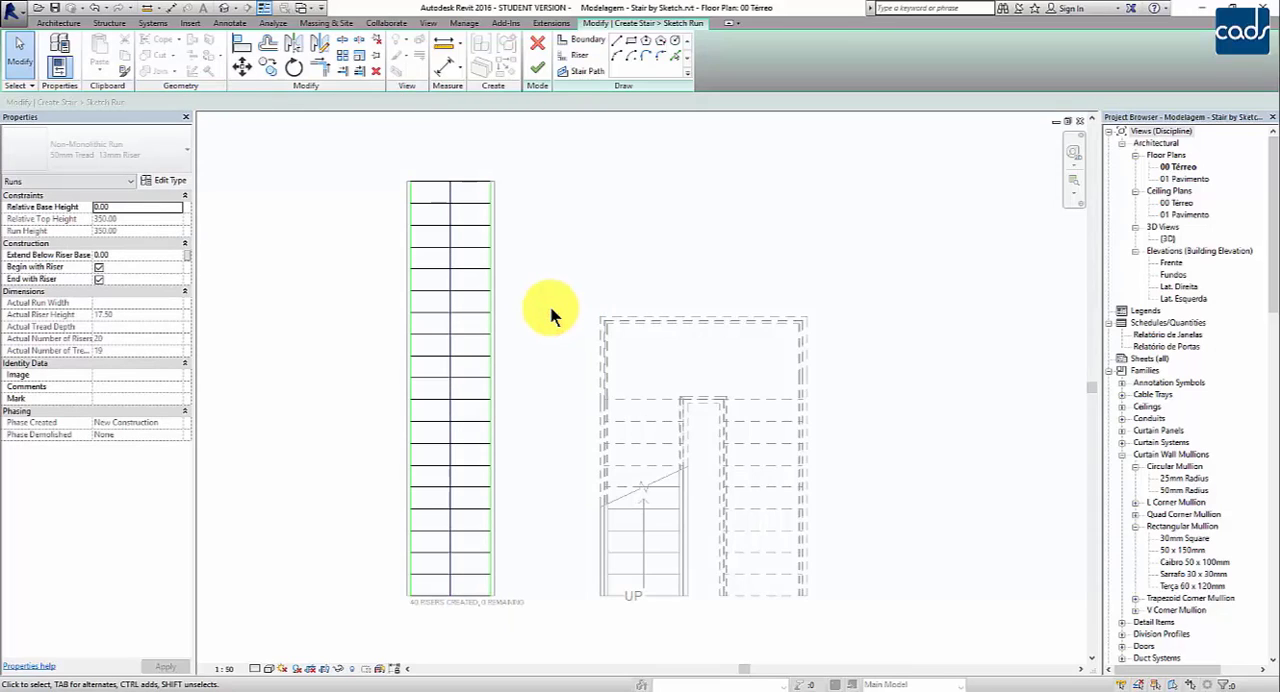
# Step: Replace the run's left boundary line with a full-length arc of radius 400, its ends 200 left of the stair path and bulging toward the run
pyautogui.click(410, 257)
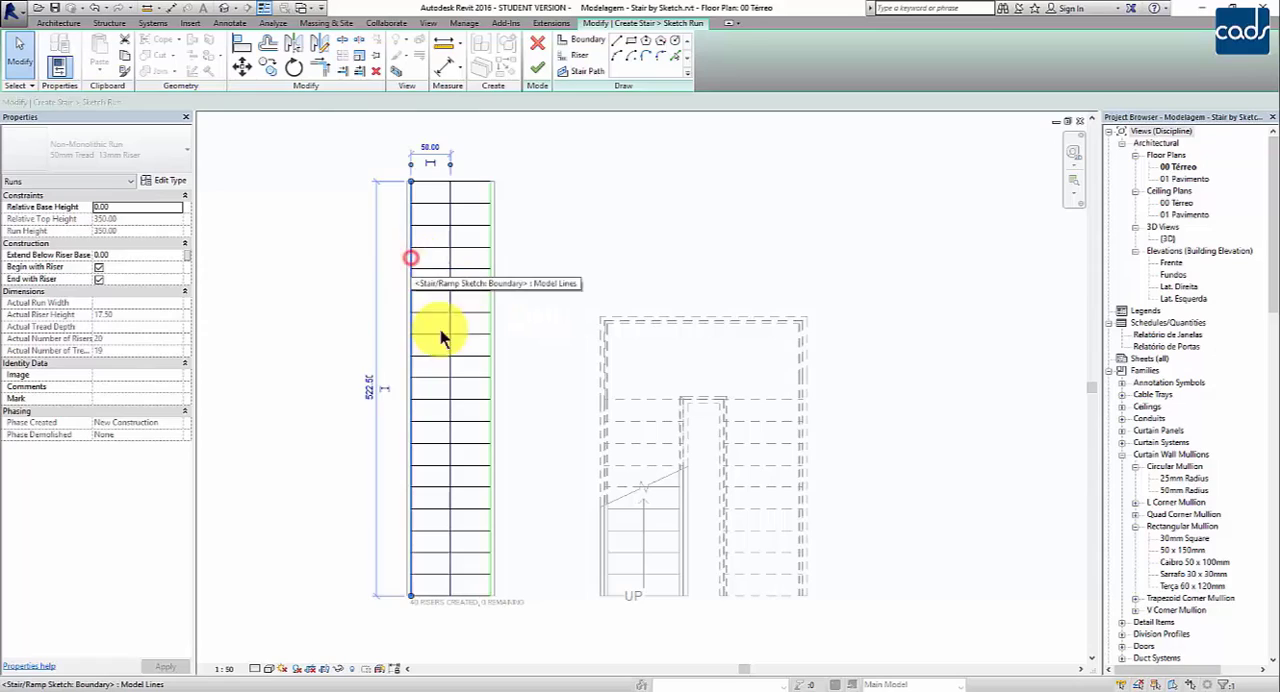
pyautogui.click(552, 479)
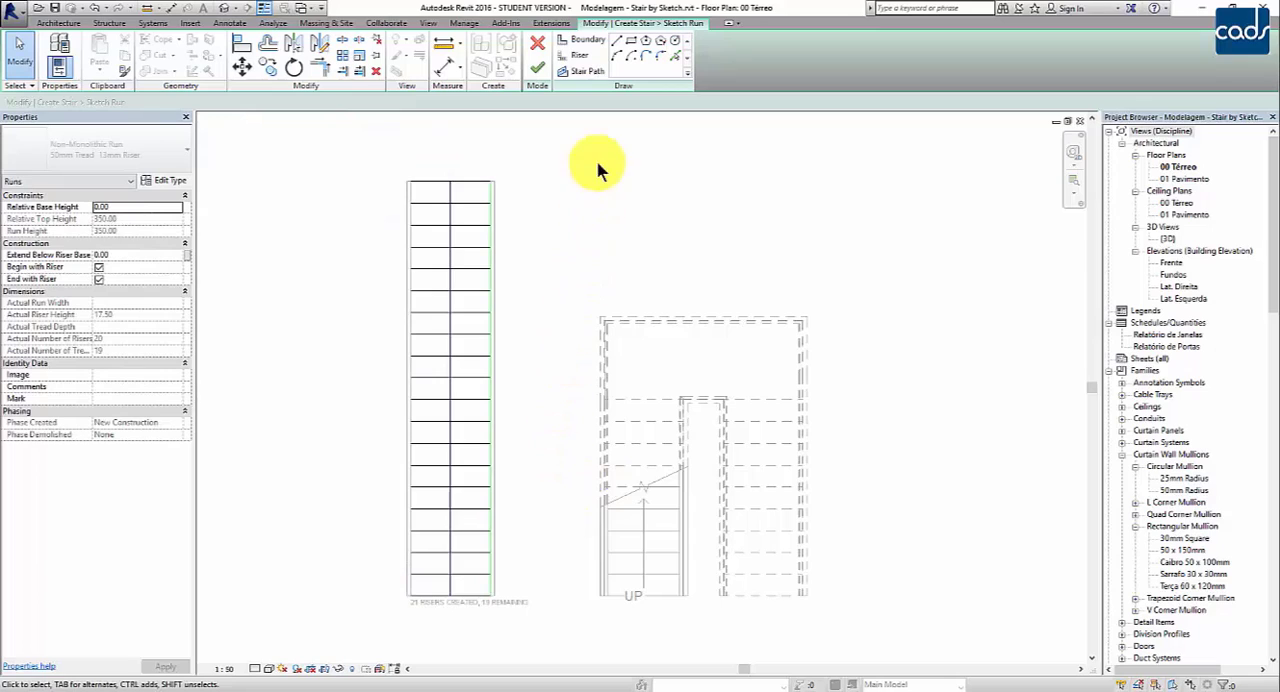
pyautogui.click(583, 40)
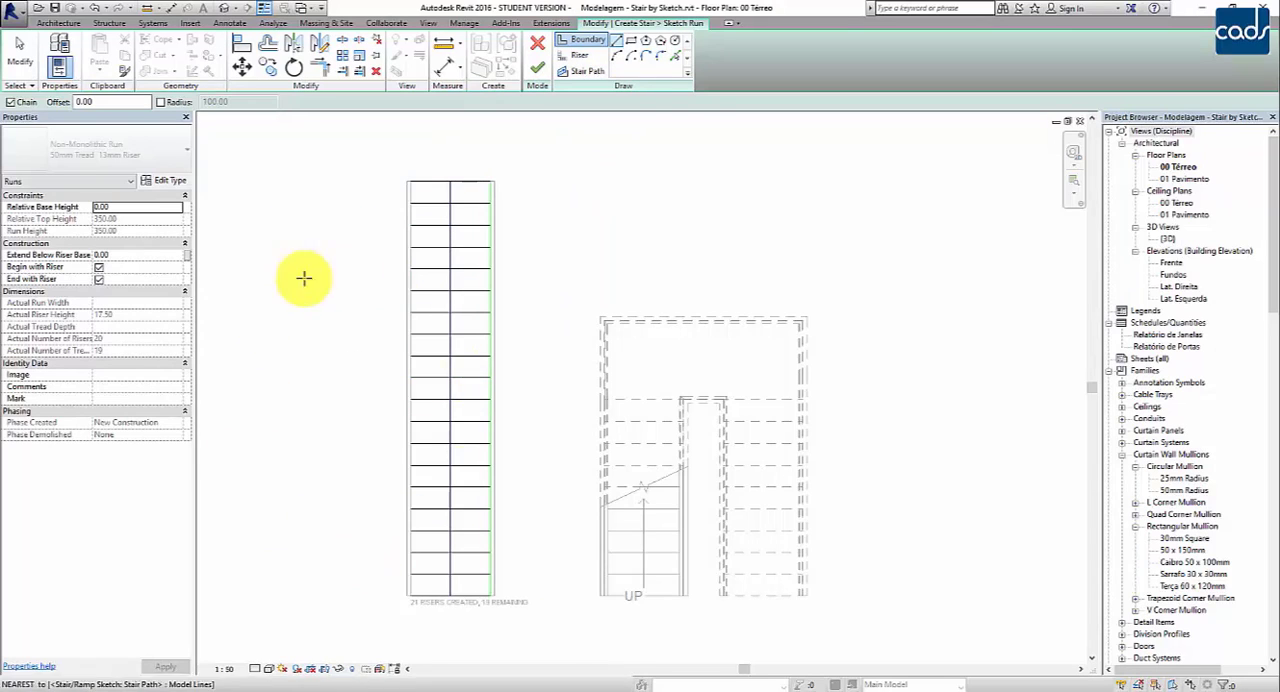
pyautogui.click(615, 57)
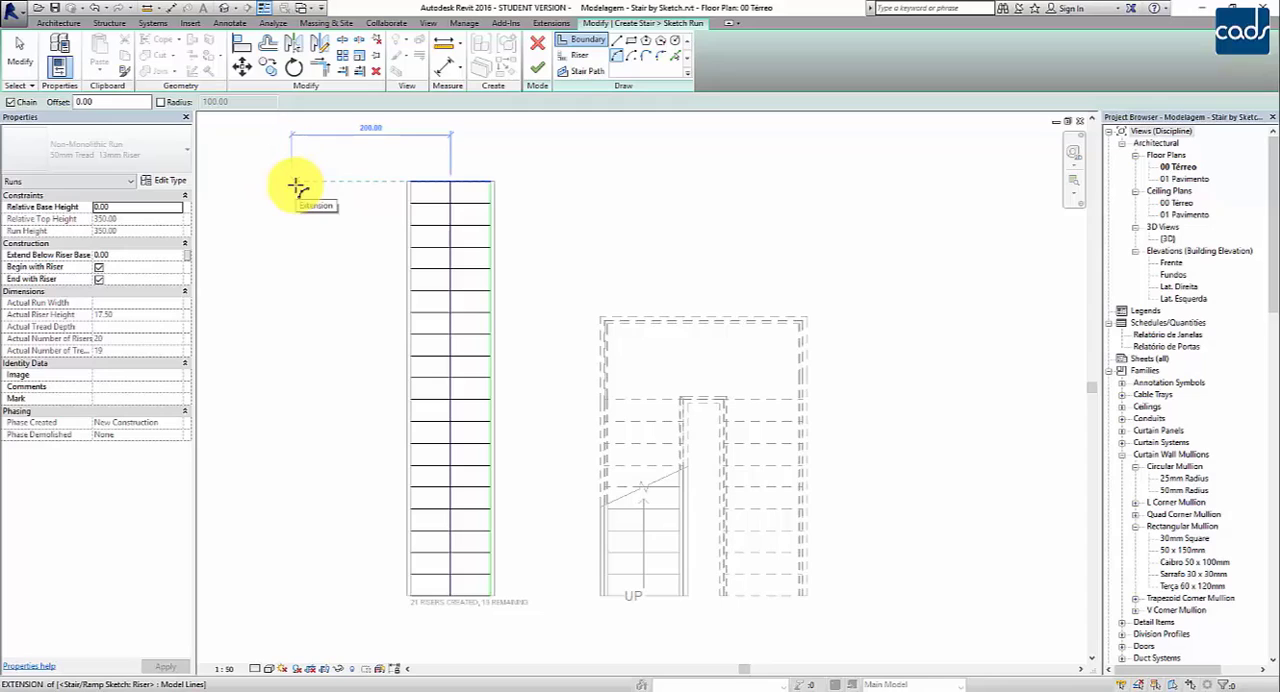
pyautogui.click(298, 184)
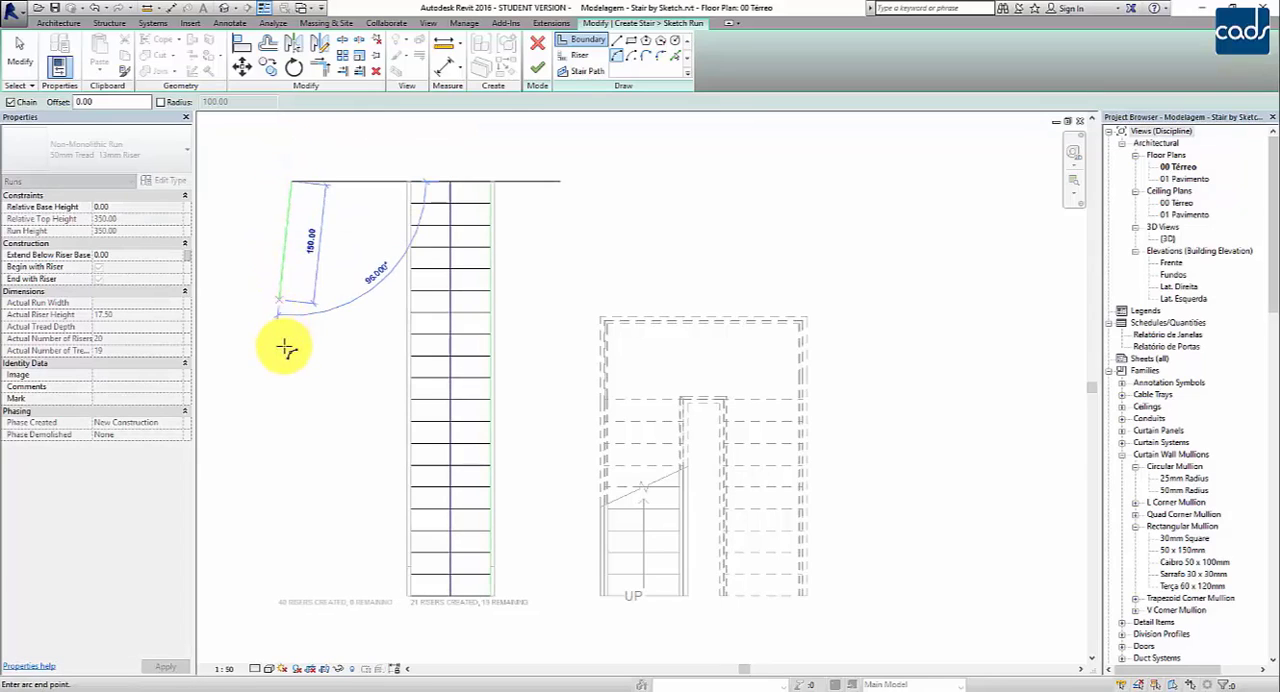
pyautogui.click(288, 598)
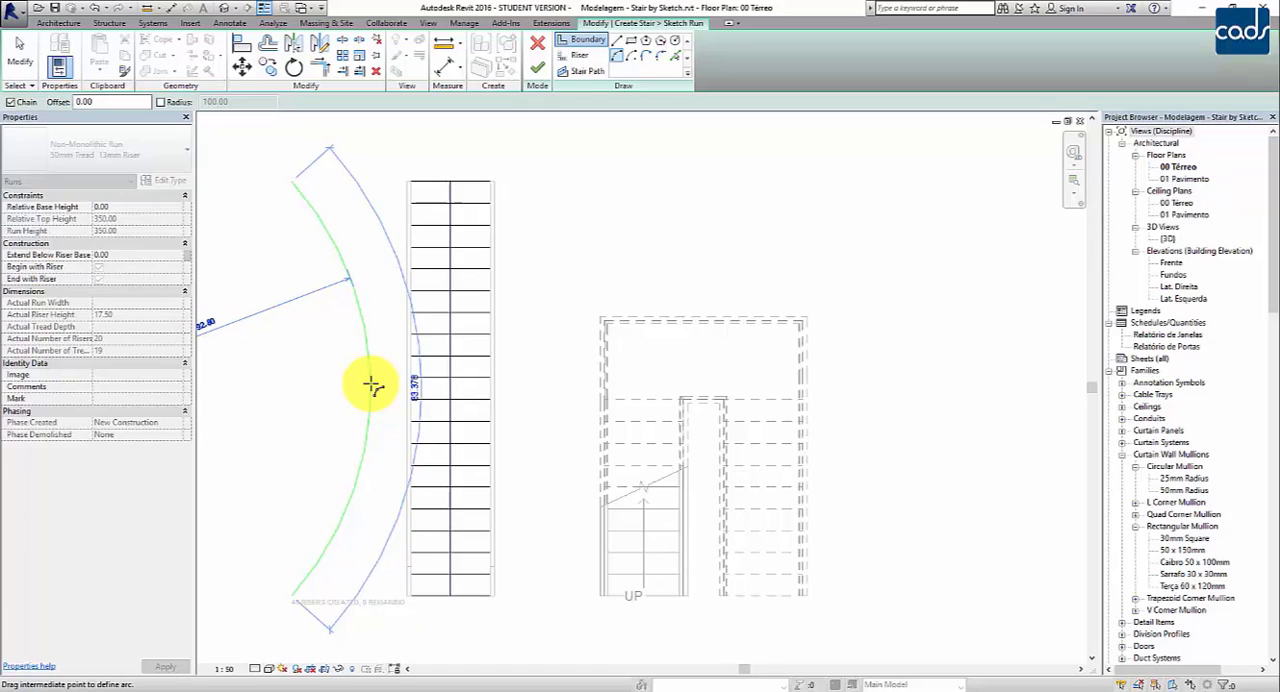
pyautogui.moveTo(372, 387); pyautogui.dragTo(554, 374, button='middle')
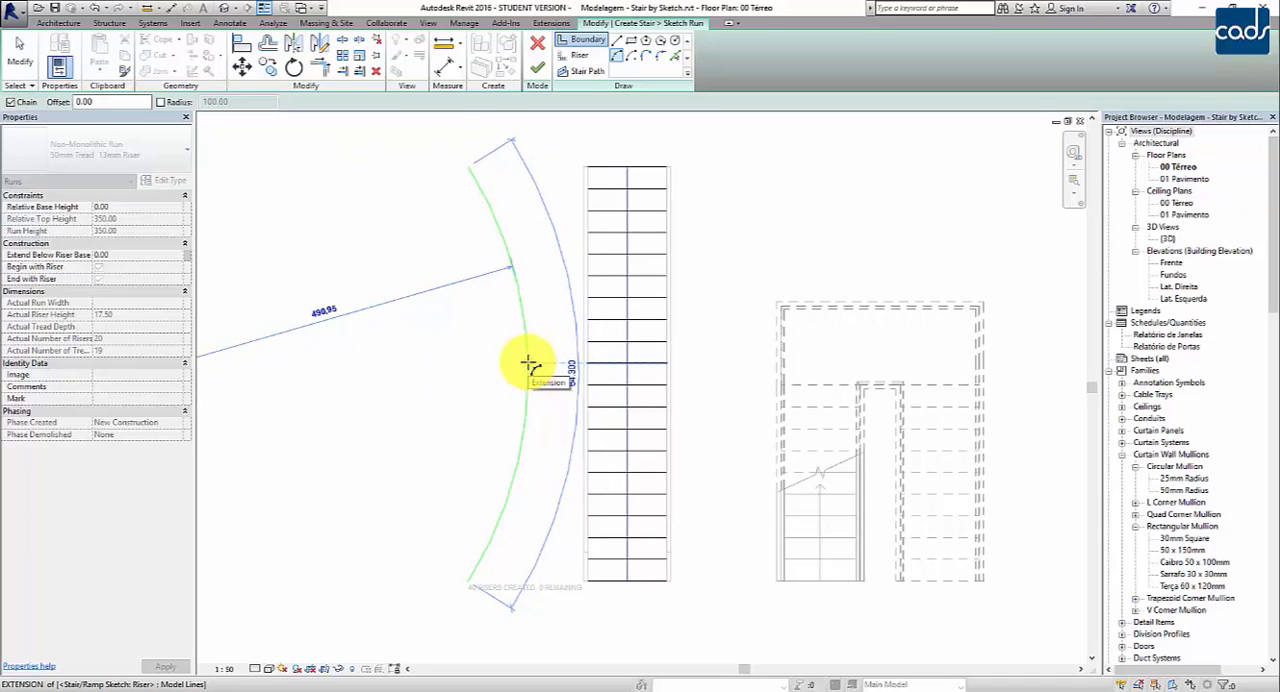
pyautogui.write('400')
pyautogui.press('Return')
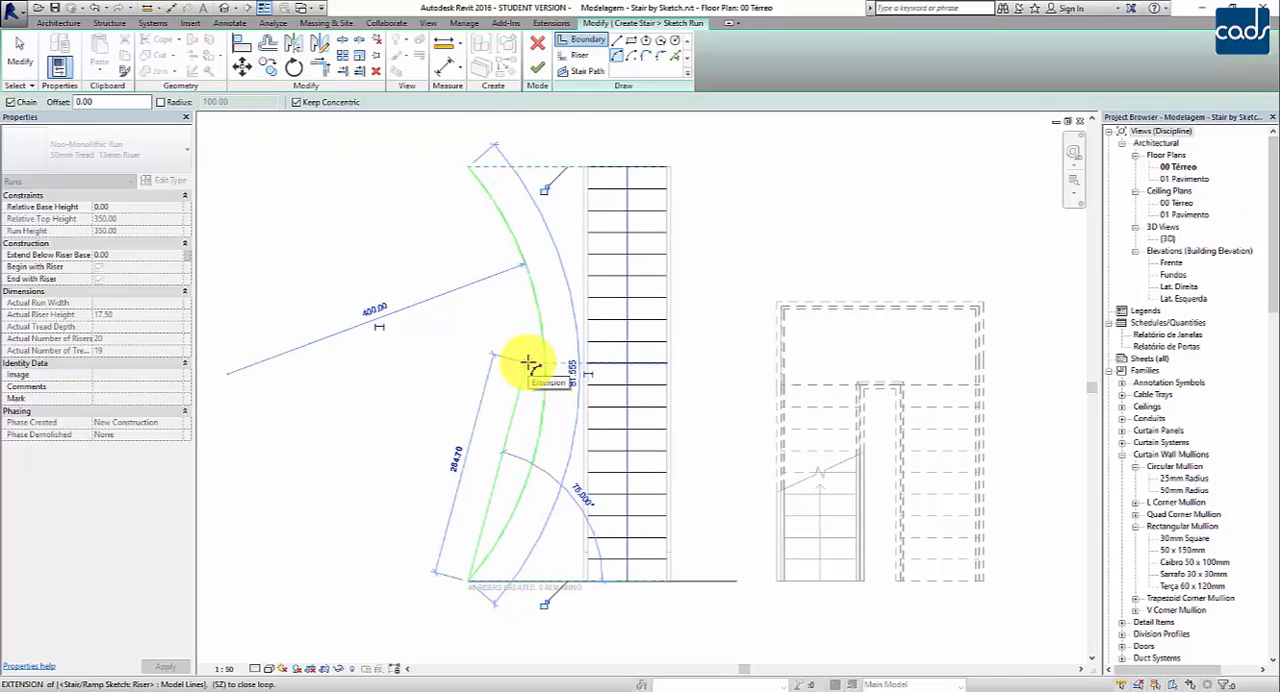
pyautogui.press('Escape')
pyautogui.press('Escape')
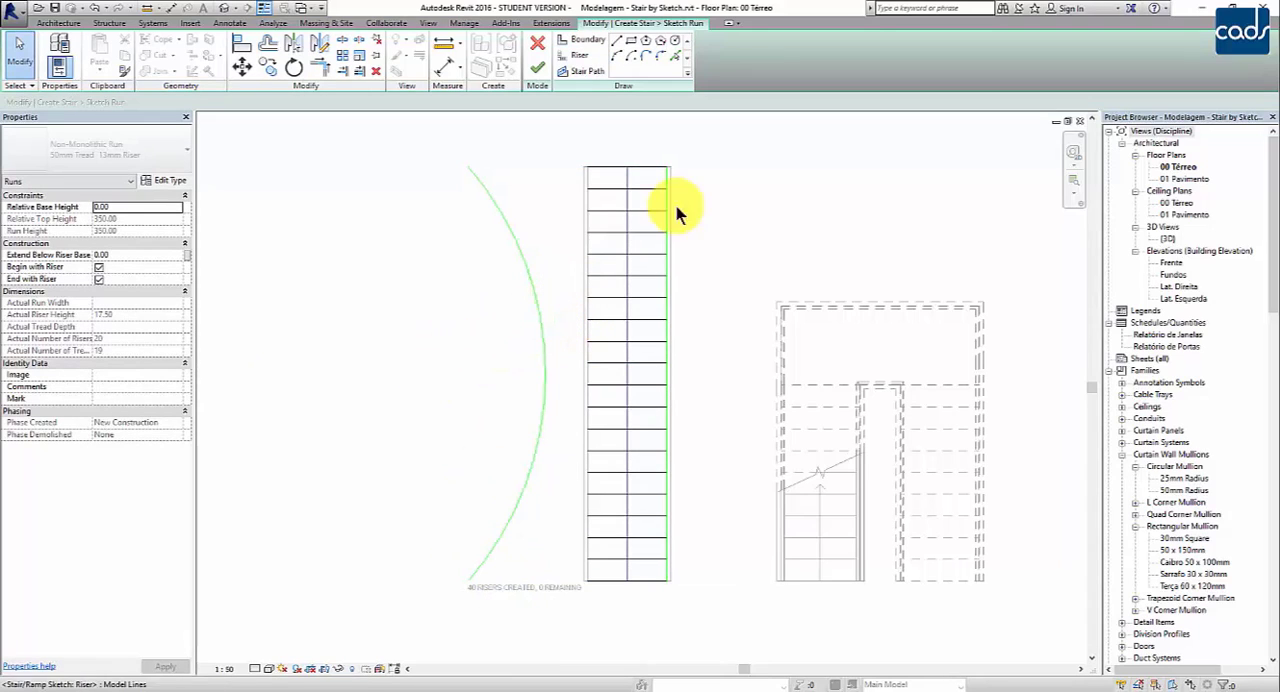
# Step: Delete the run's straight right boundary line and mirror a copy of the left arc boundary about the stair path
pyautogui.click(666, 289)
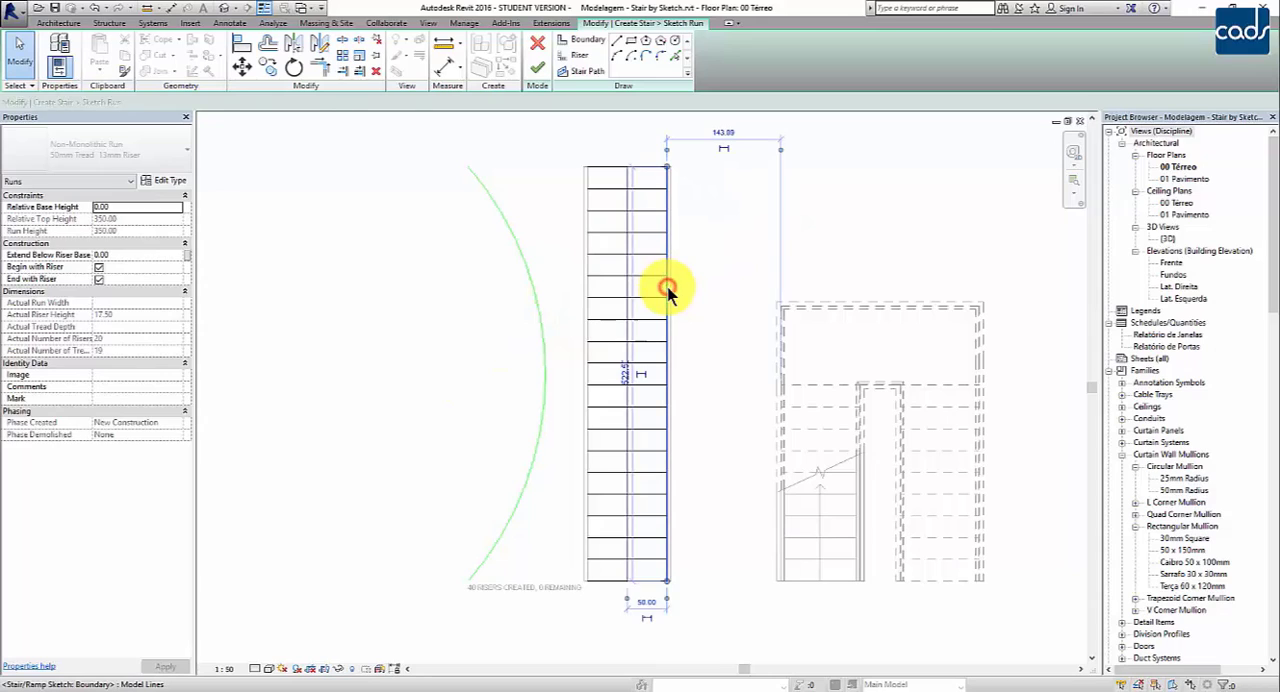
pyautogui.press('Escape')
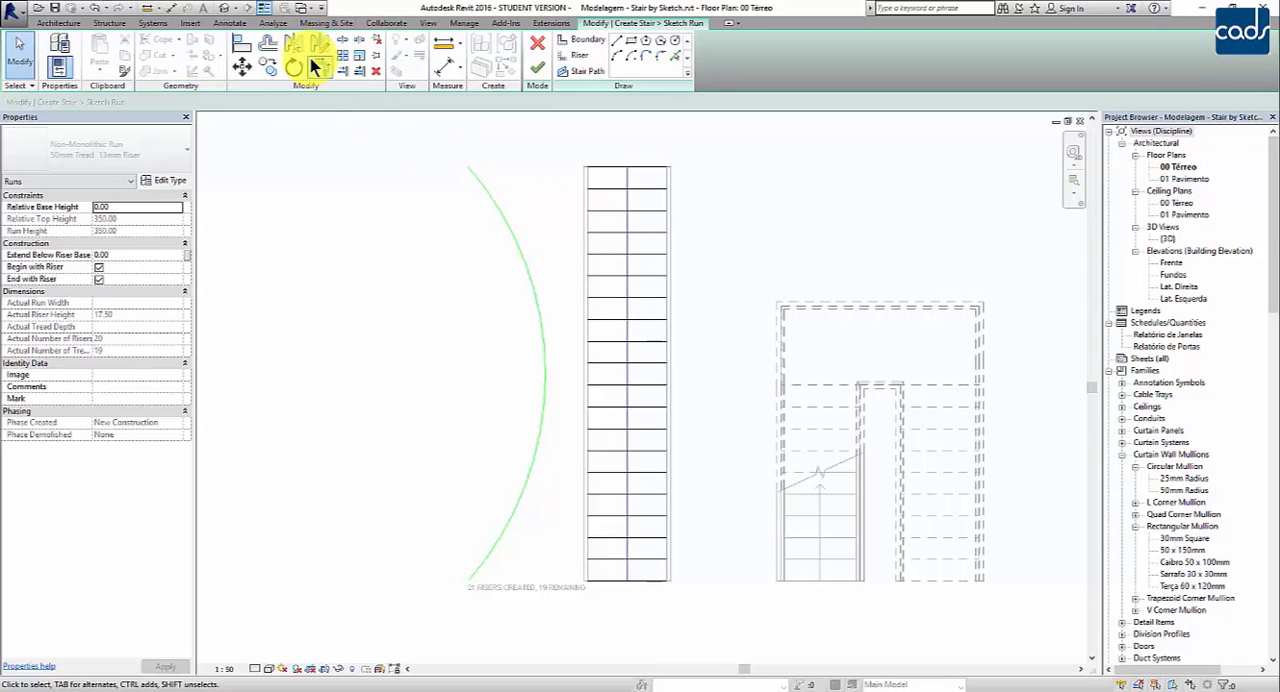
pyautogui.click(495, 198)
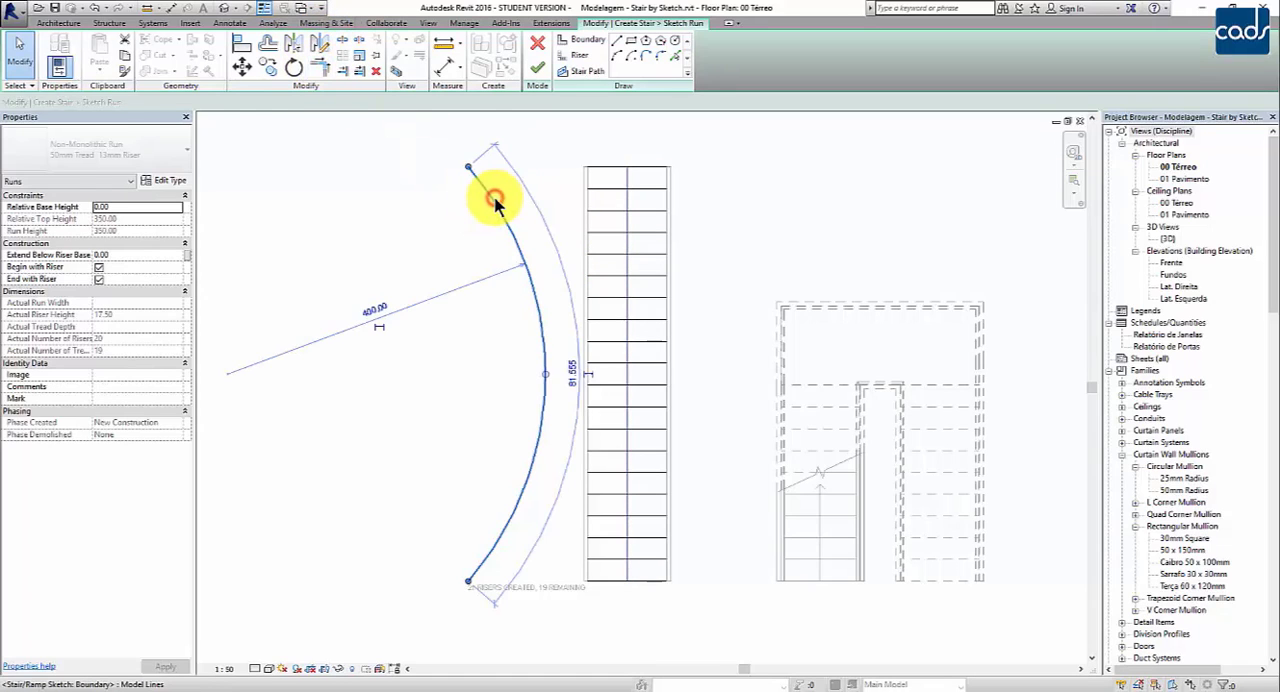
pyautogui.click(293, 43)
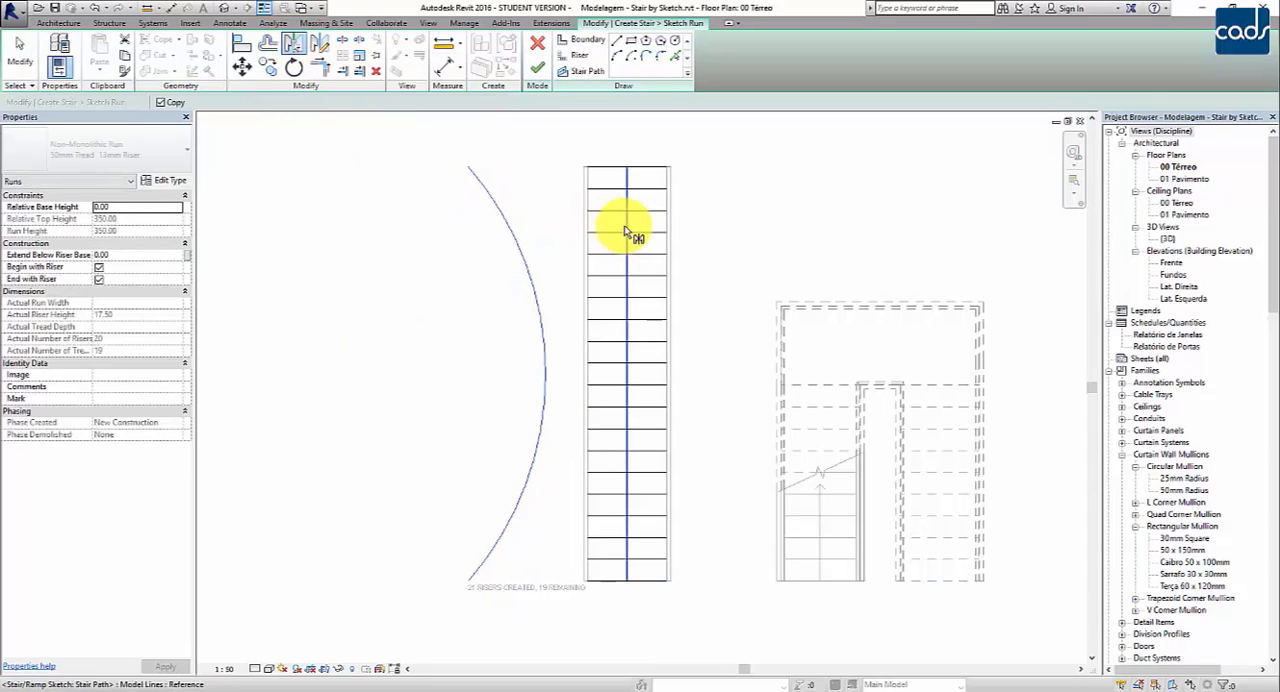
pyautogui.click(626, 232)
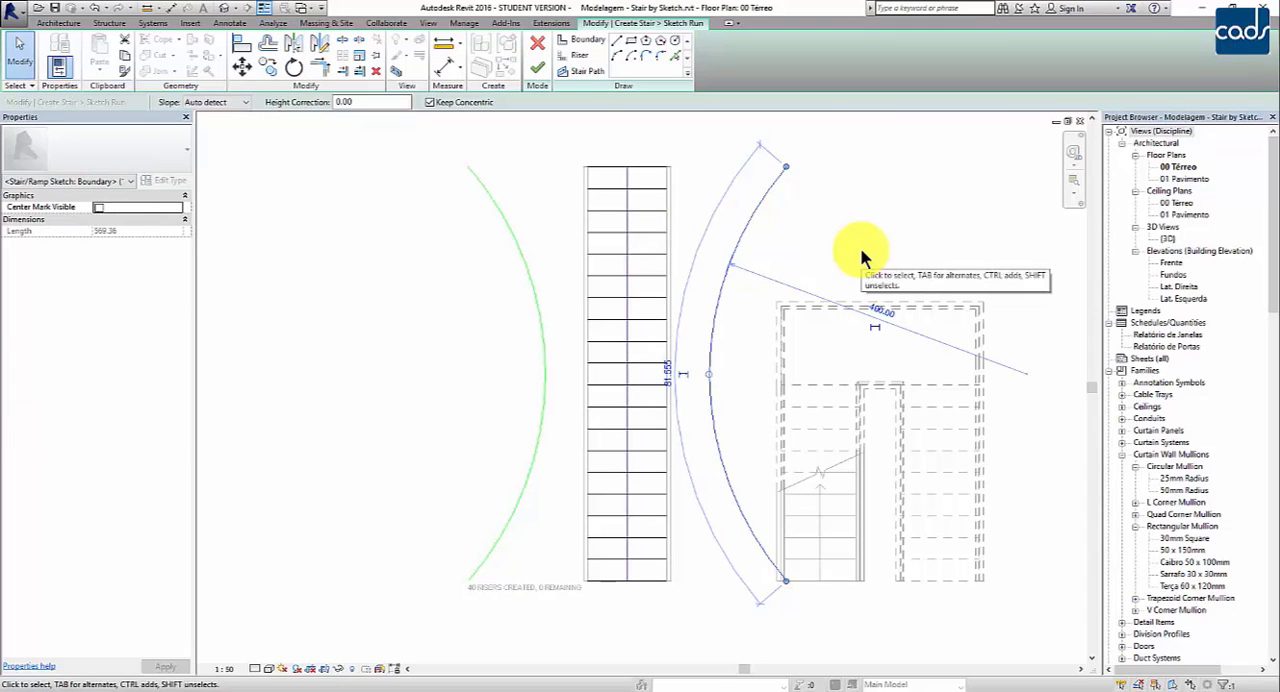
pyautogui.click(860, 247)
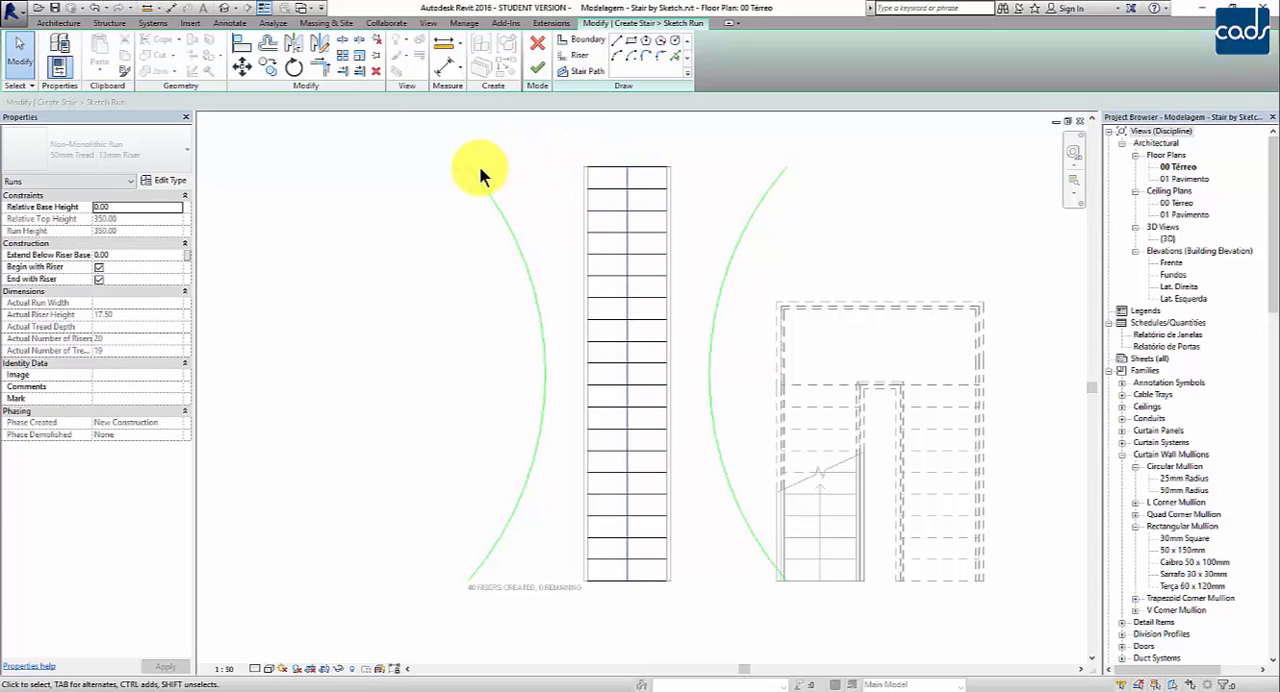
pyautogui.click(576, 55)
pyautogui.click(603, 167)
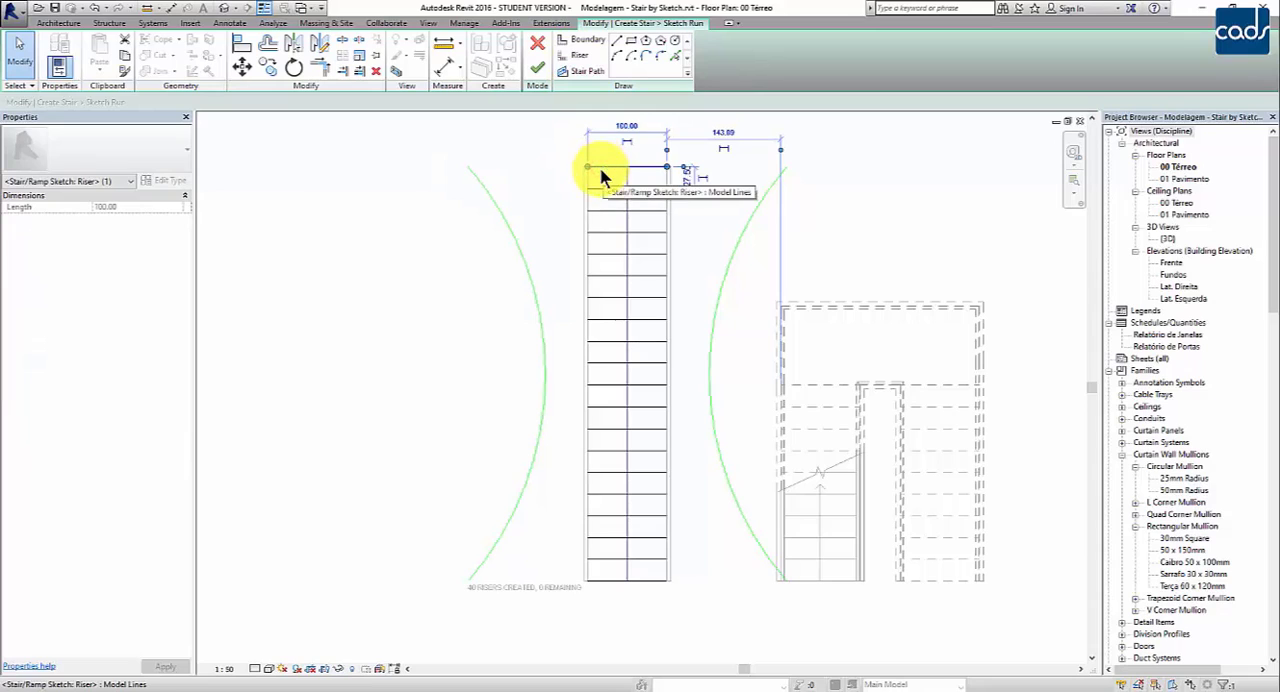
pyautogui.click(528, 178)
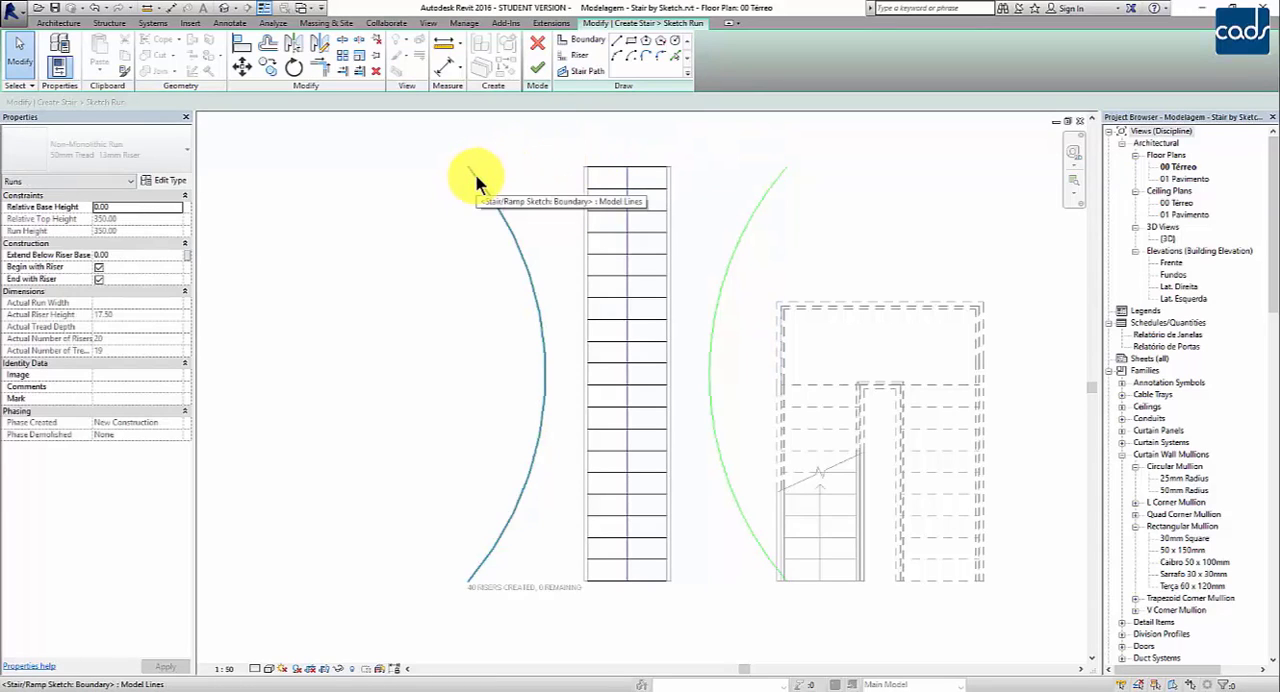
pyautogui.click(505, 151)
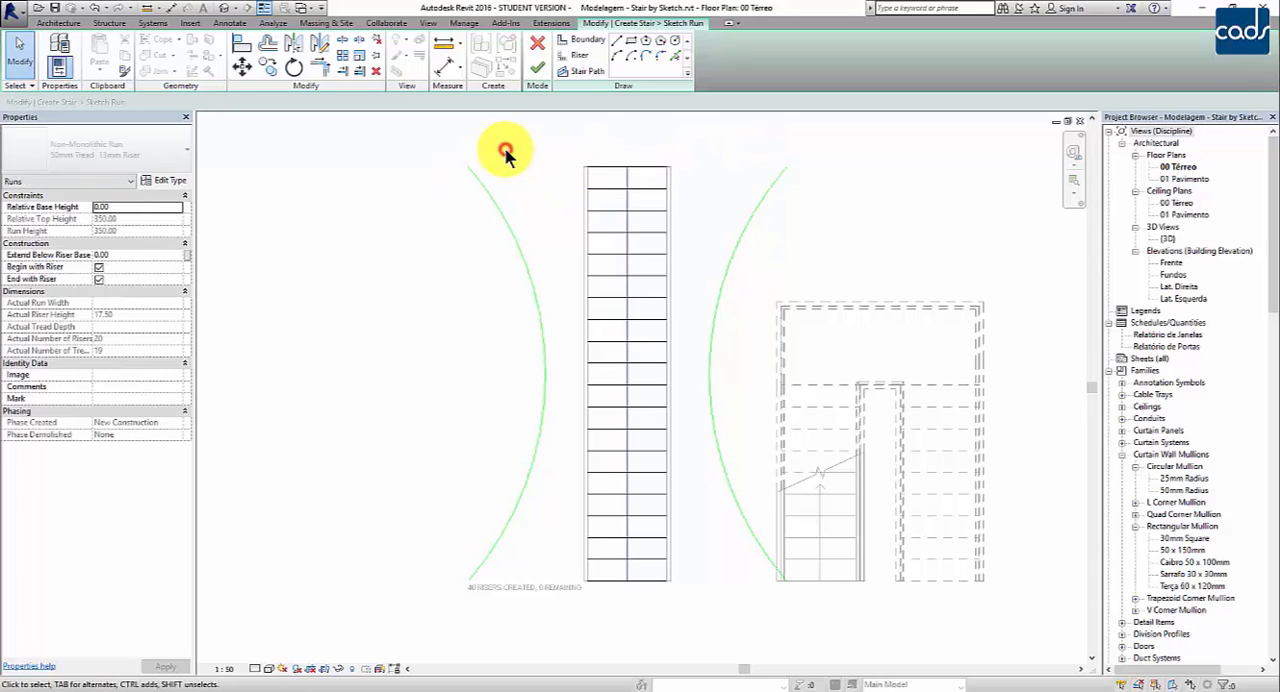
# Step: Extend the left ends of all the risers to the left arc boundary with Trim/Extend Multiple Elements
pyautogui.click(357, 73)
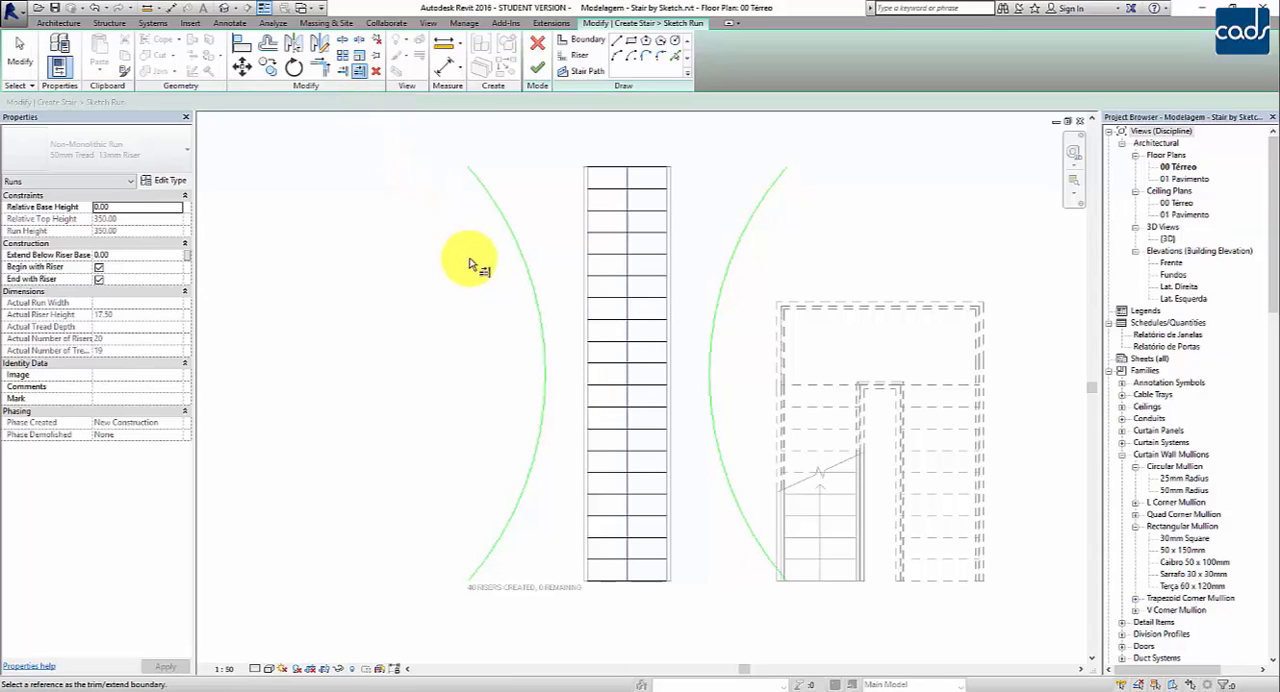
pyautogui.click(518, 268)
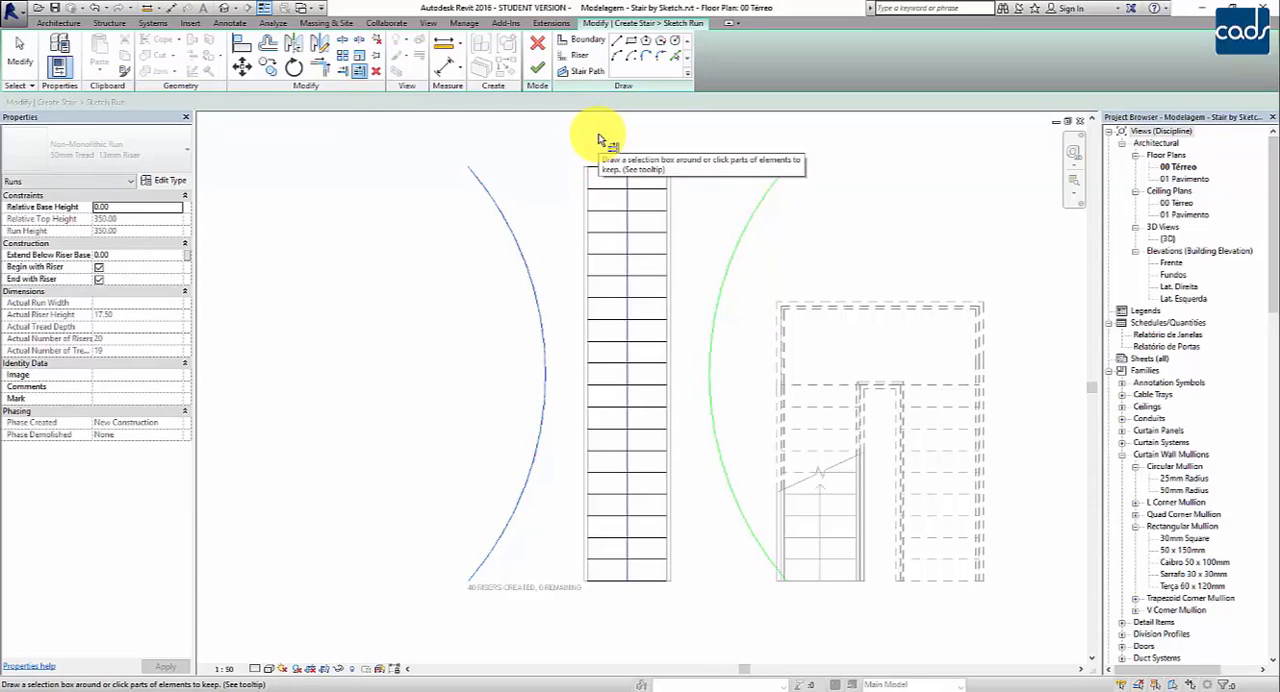
pyautogui.moveTo(598, 132); pyautogui.dragTo(587, 166)
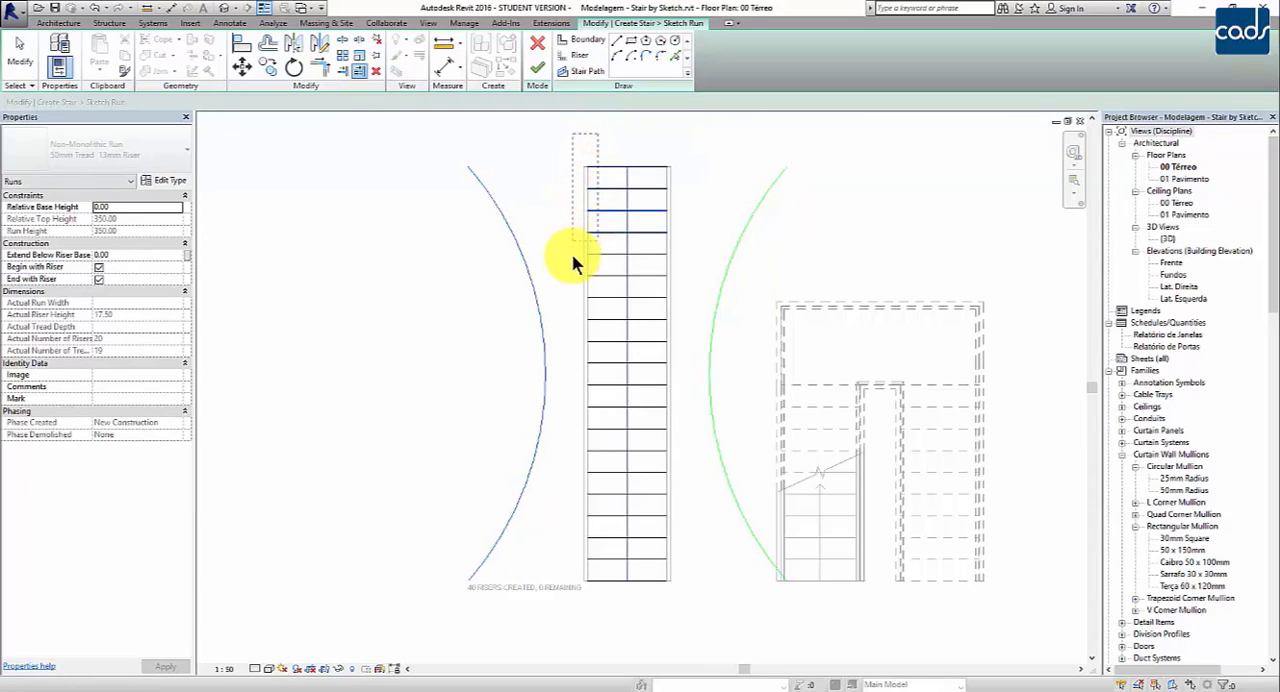
pyautogui.moveTo(572, 258); pyautogui.dragTo(561, 599)
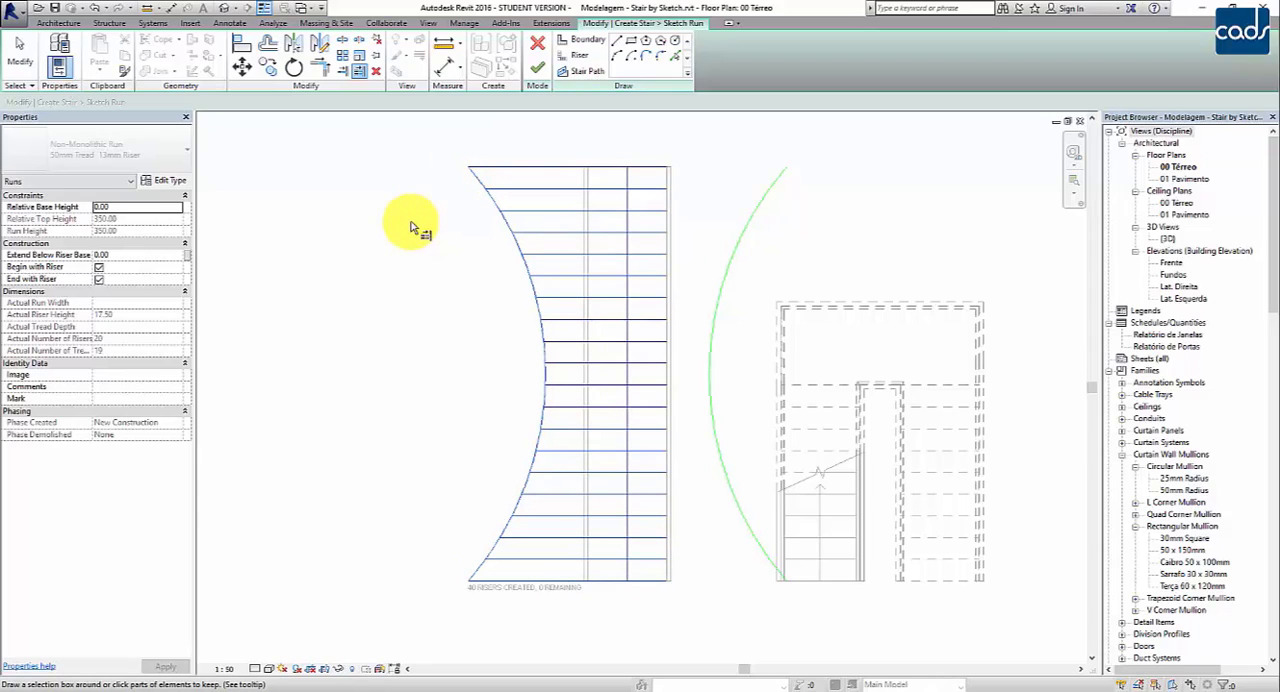
pyautogui.press('Escape')
pyautogui.press('Escape')
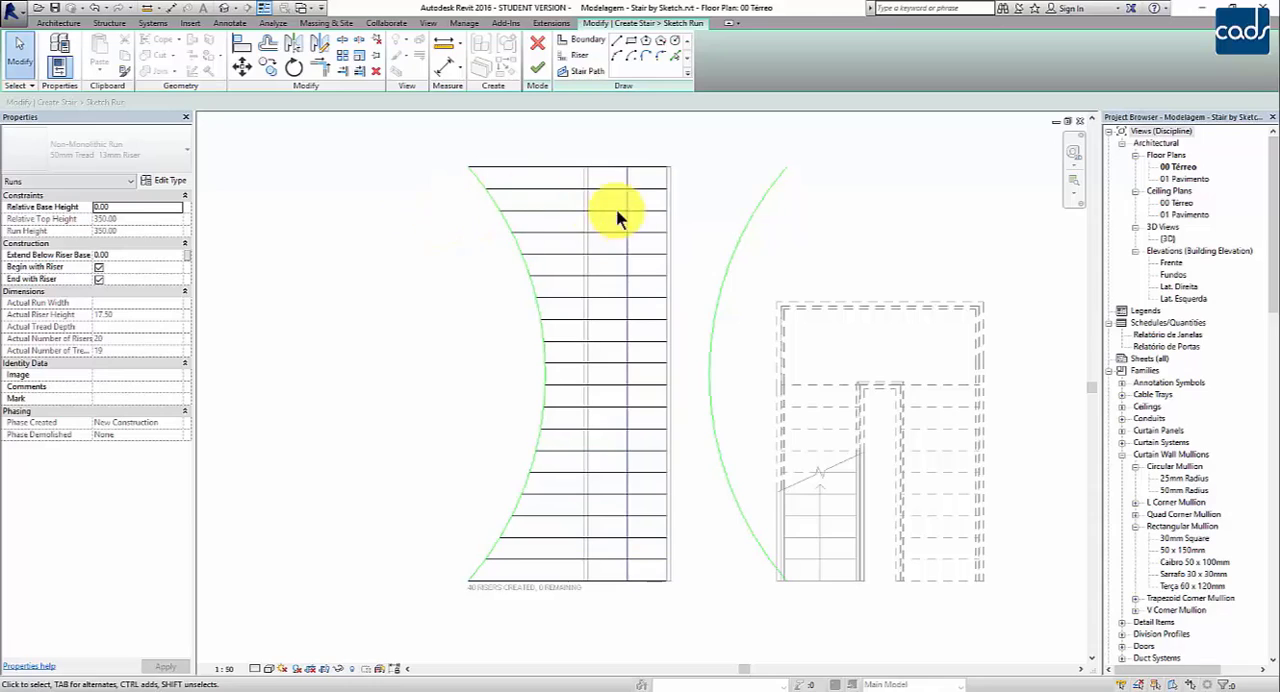
# Step: Extend the right ends of all the risers to the mirrored right arc boundary with Trim/Extend Multiple Elements
pyautogui.click(718, 312)
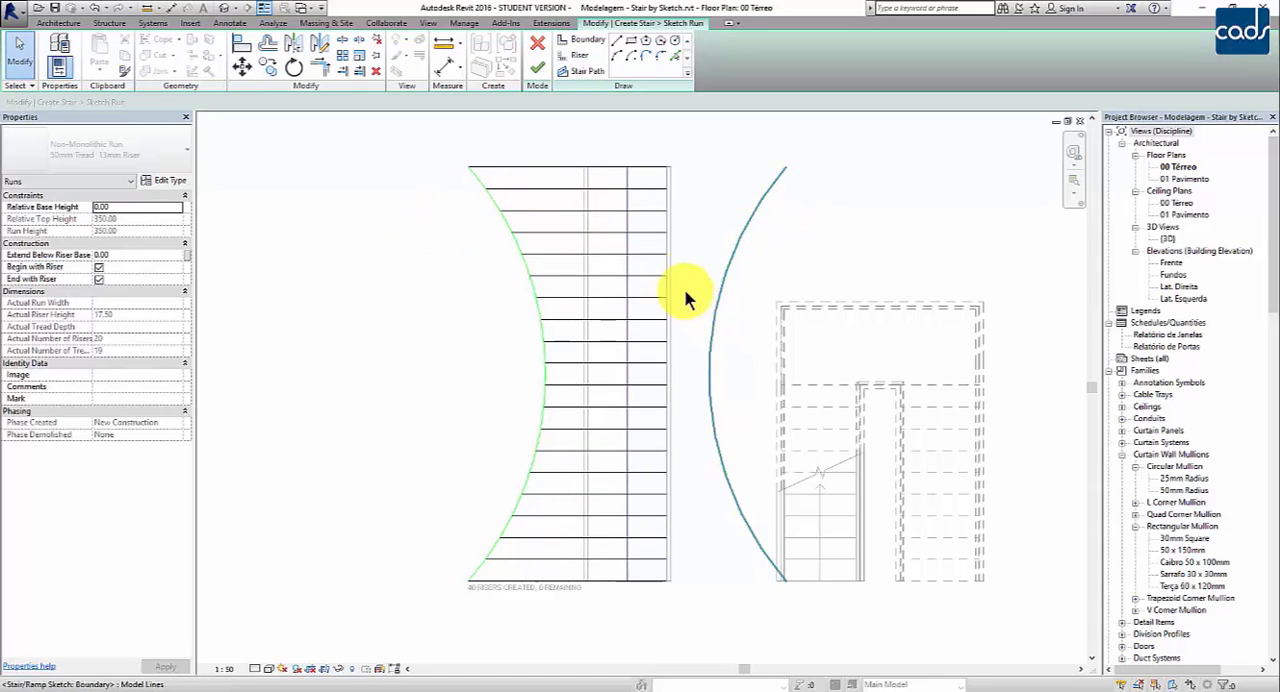
pyautogui.click(356, 72)
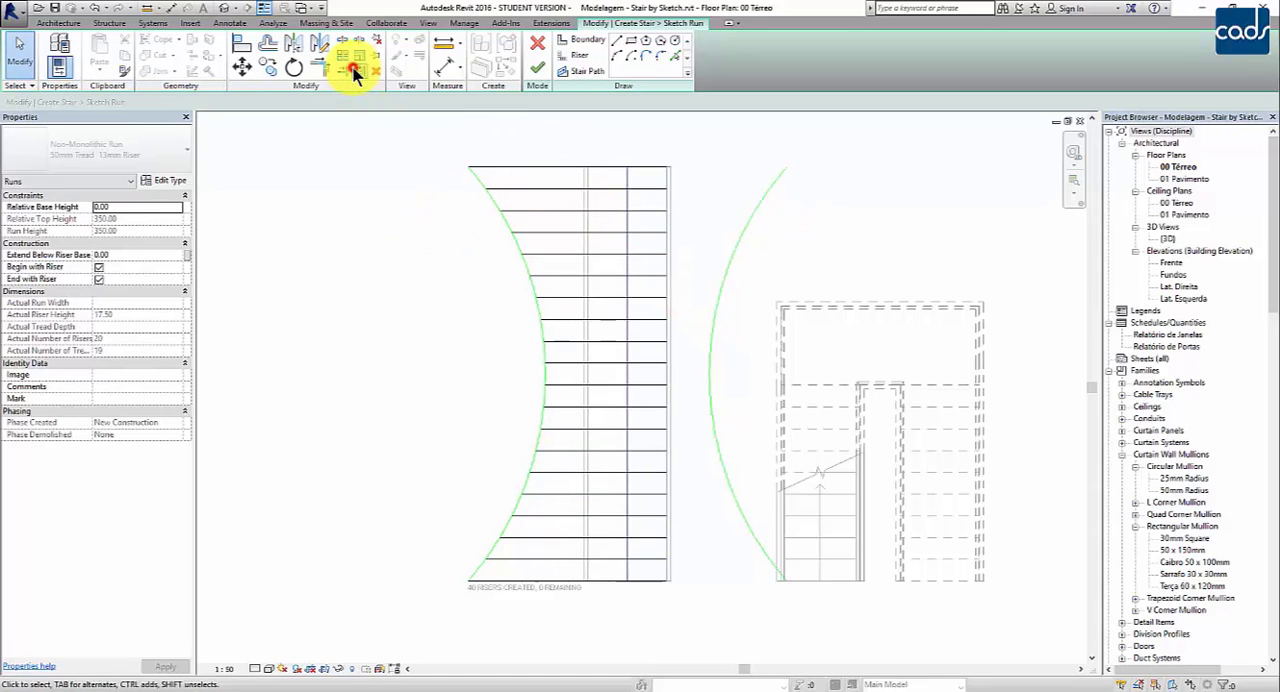
pyautogui.click(735, 247)
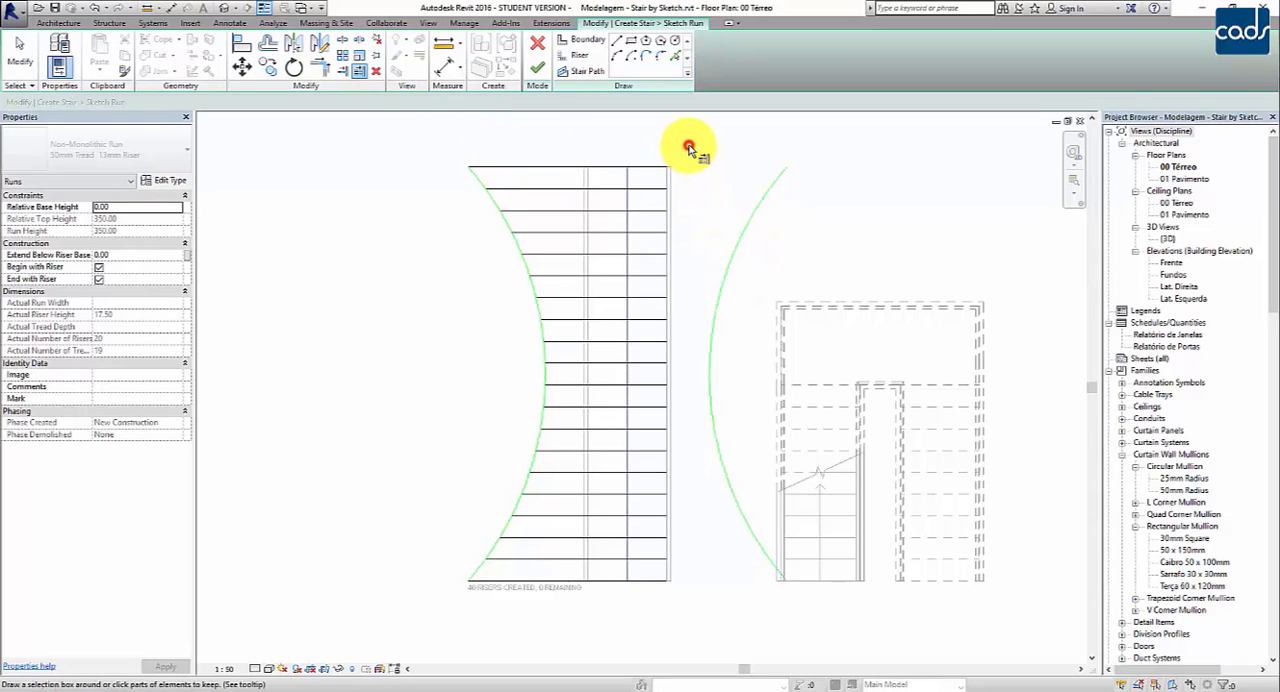
pyautogui.moveTo(688, 147); pyautogui.dragTo(655, 600)
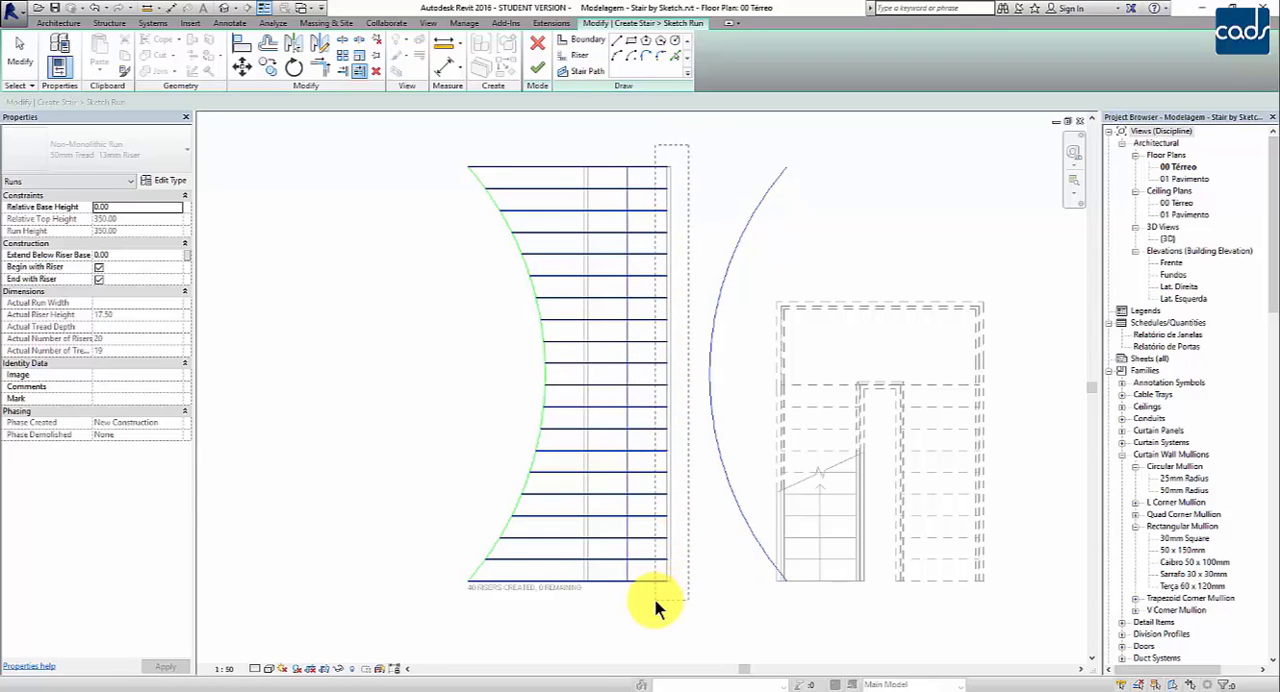
pyautogui.moveTo(655, 600); pyautogui.dragTo(654, 598)
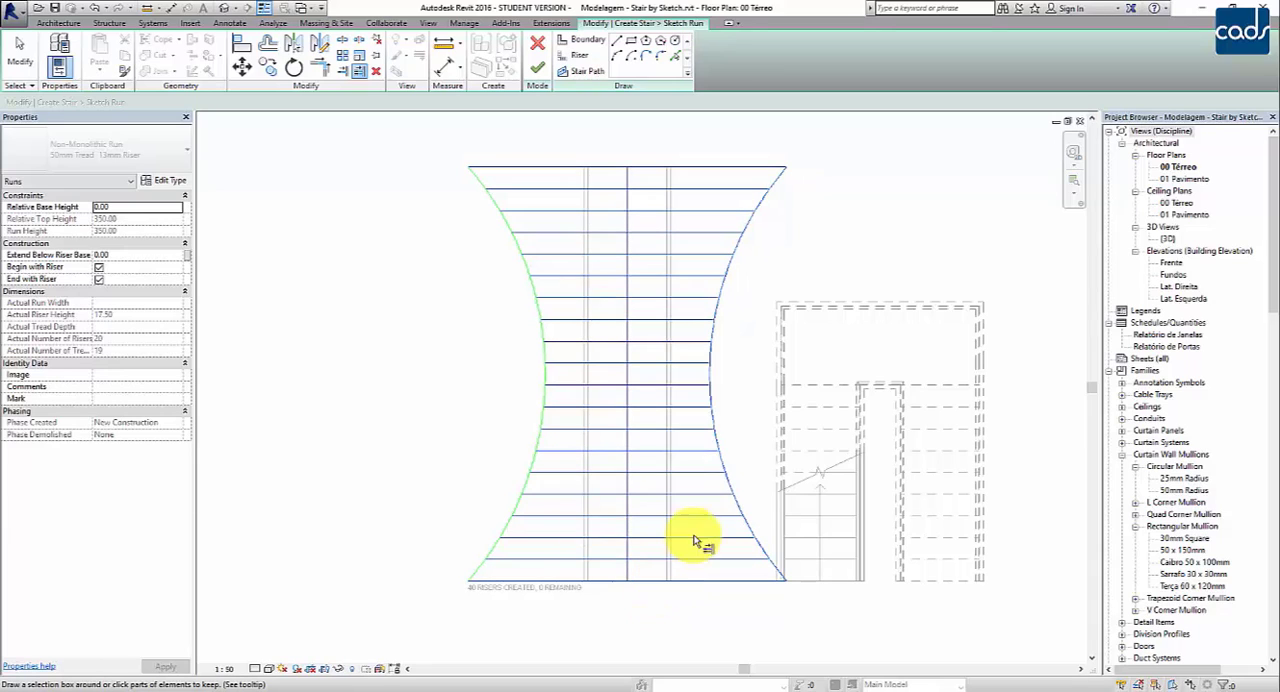
pyautogui.press('Escape')
pyautogui.press('Escape')
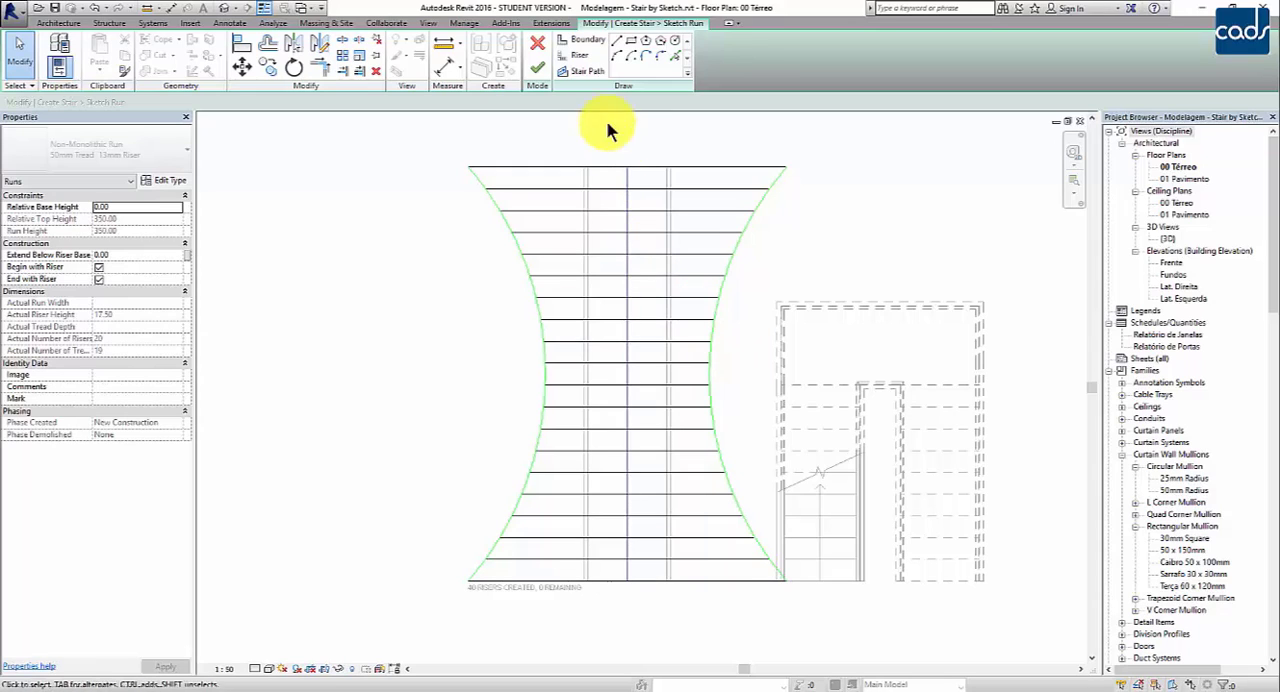
# Step: Finish the run sketch, check the reshaped run, and finish editing the stair
pyautogui.click(538, 68)
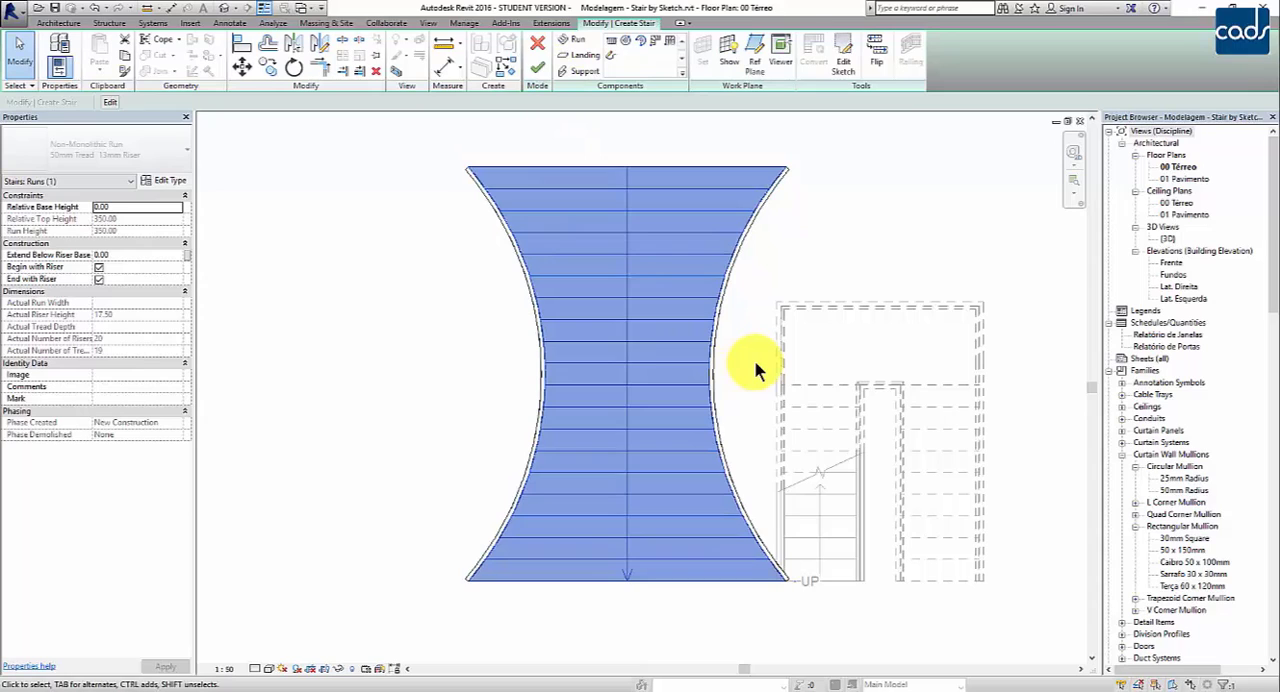
pyautogui.click(755, 363)
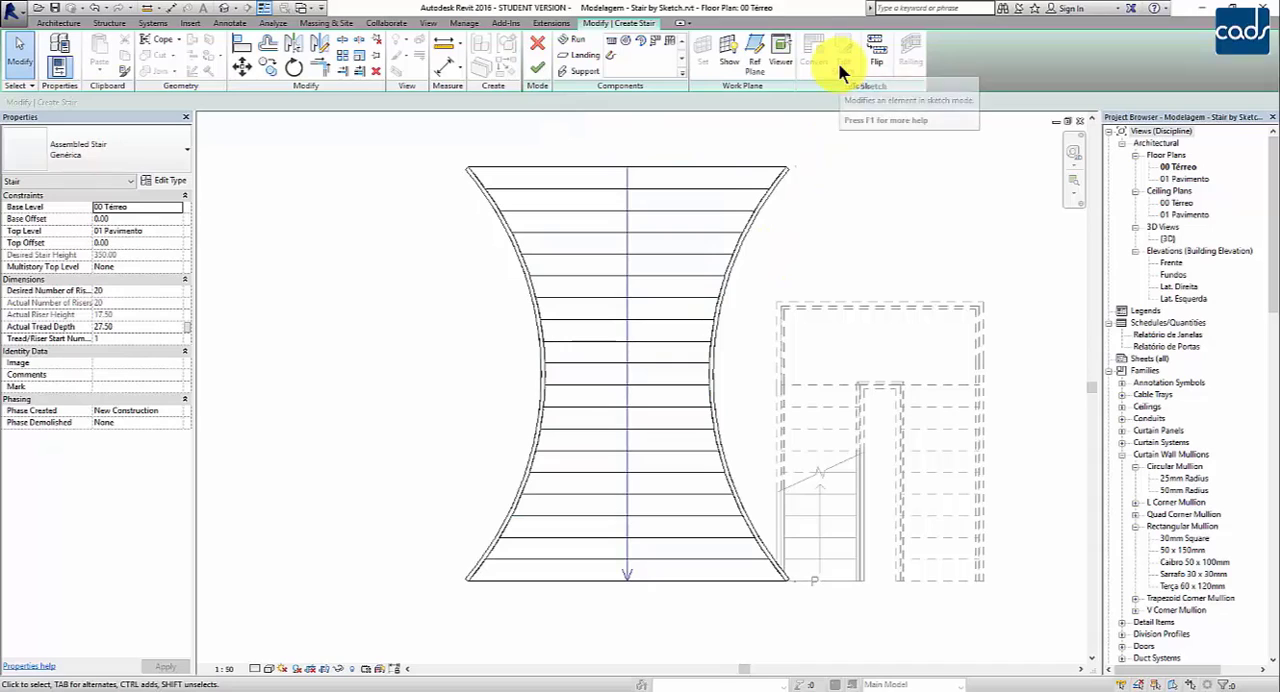
pyautogui.click(706, 174)
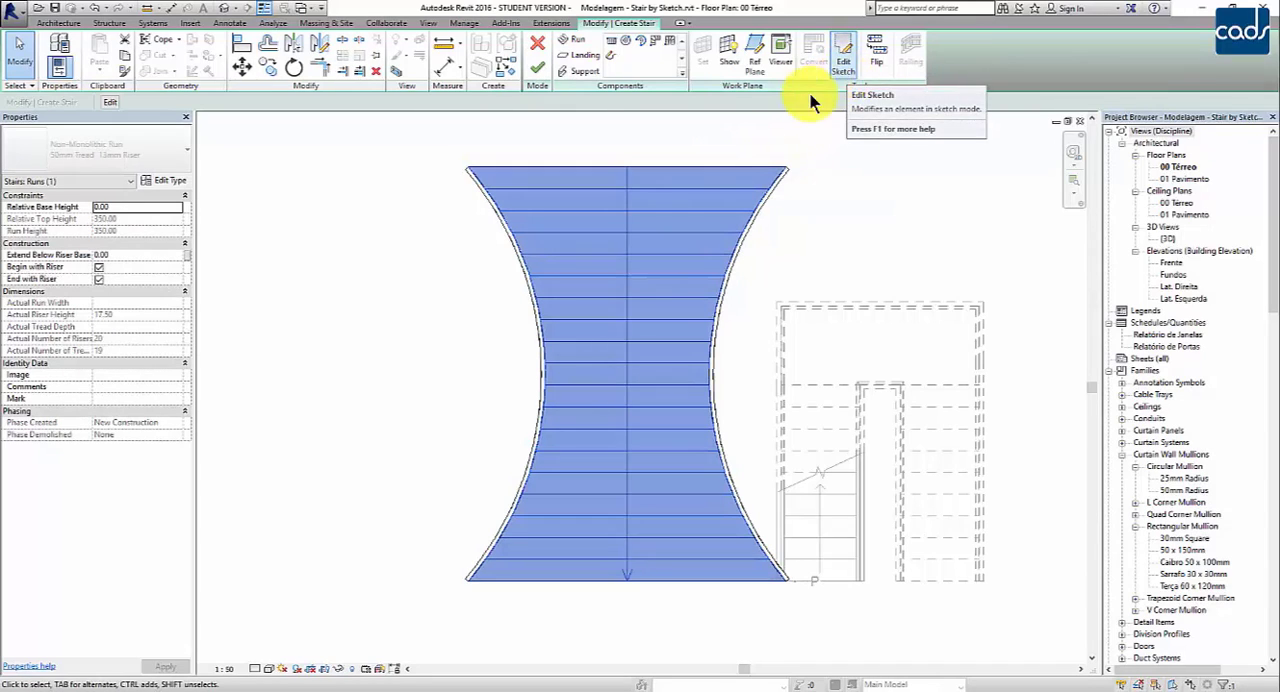
pyautogui.click(733, 150)
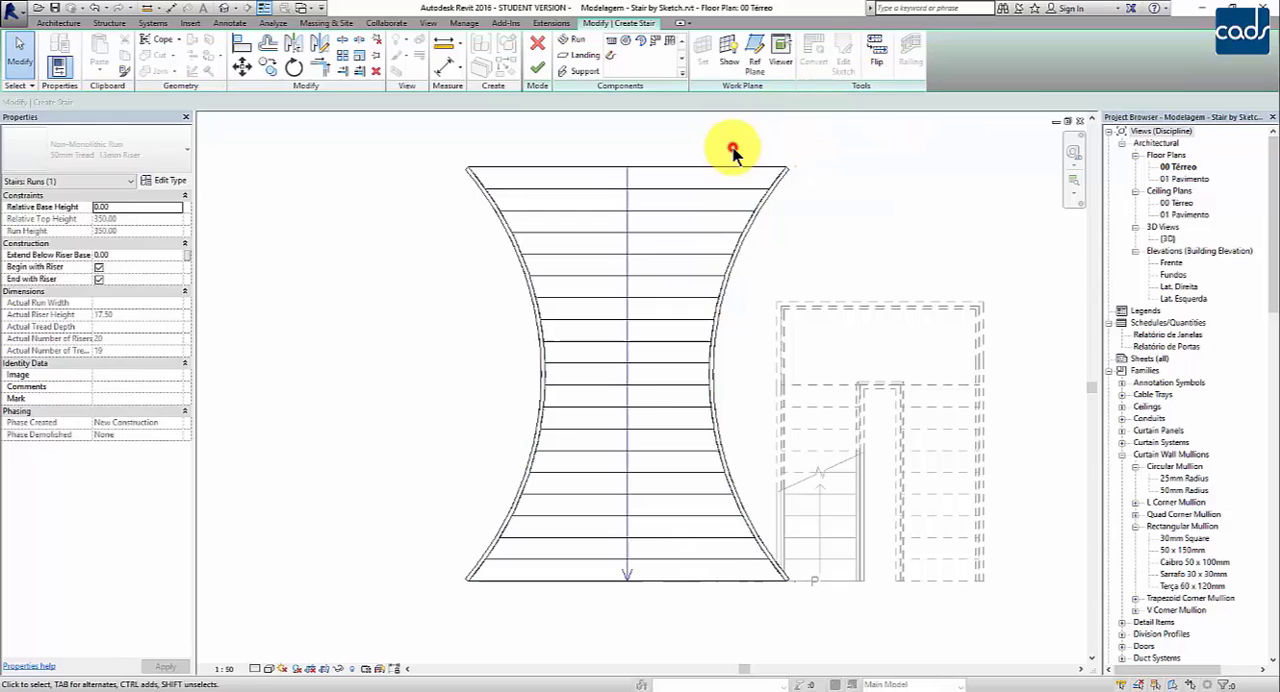
pyautogui.click(538, 70)
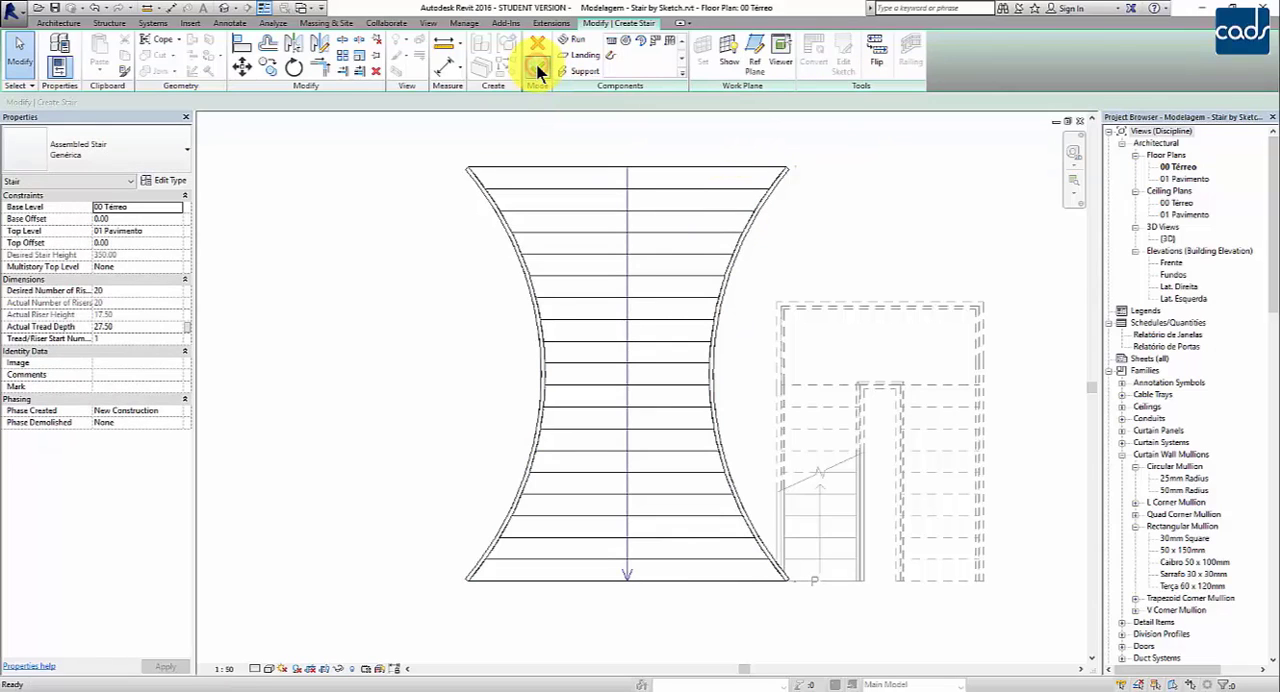
pyautogui.click(834, 230)
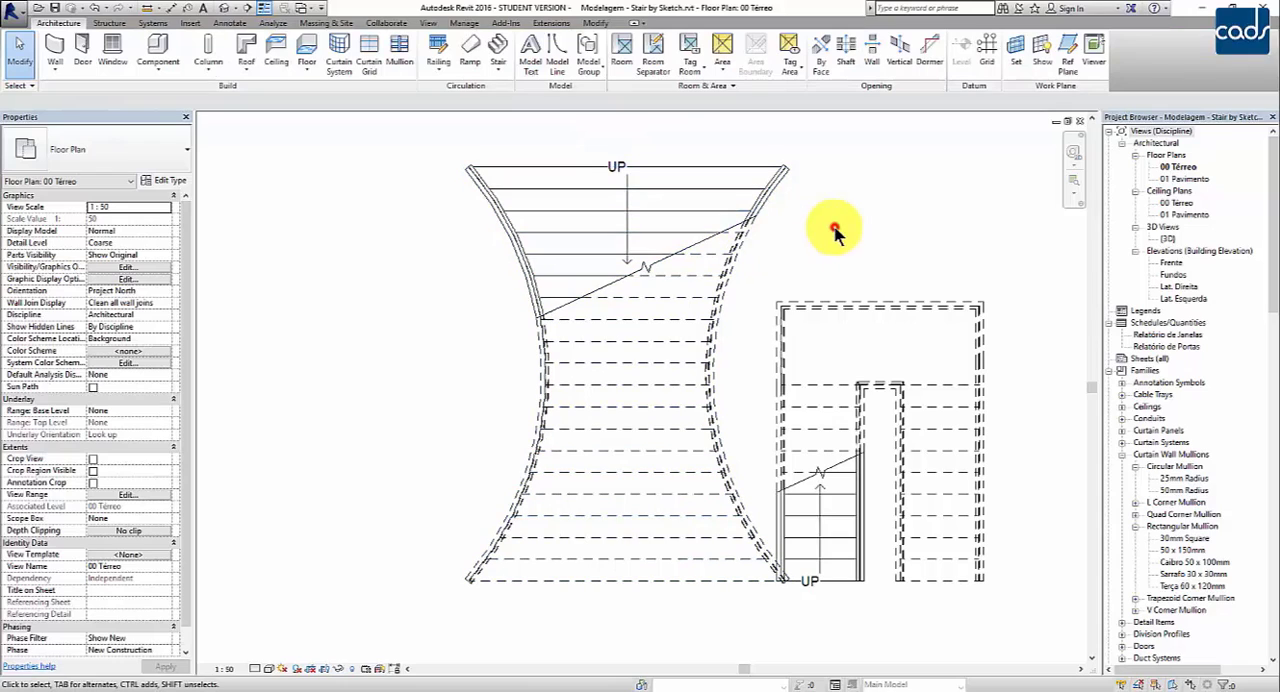
# Step: Flip the up direction of the curved-sided stair so it climbs the same way as the U-shaped stair
pyautogui.click(700, 179)
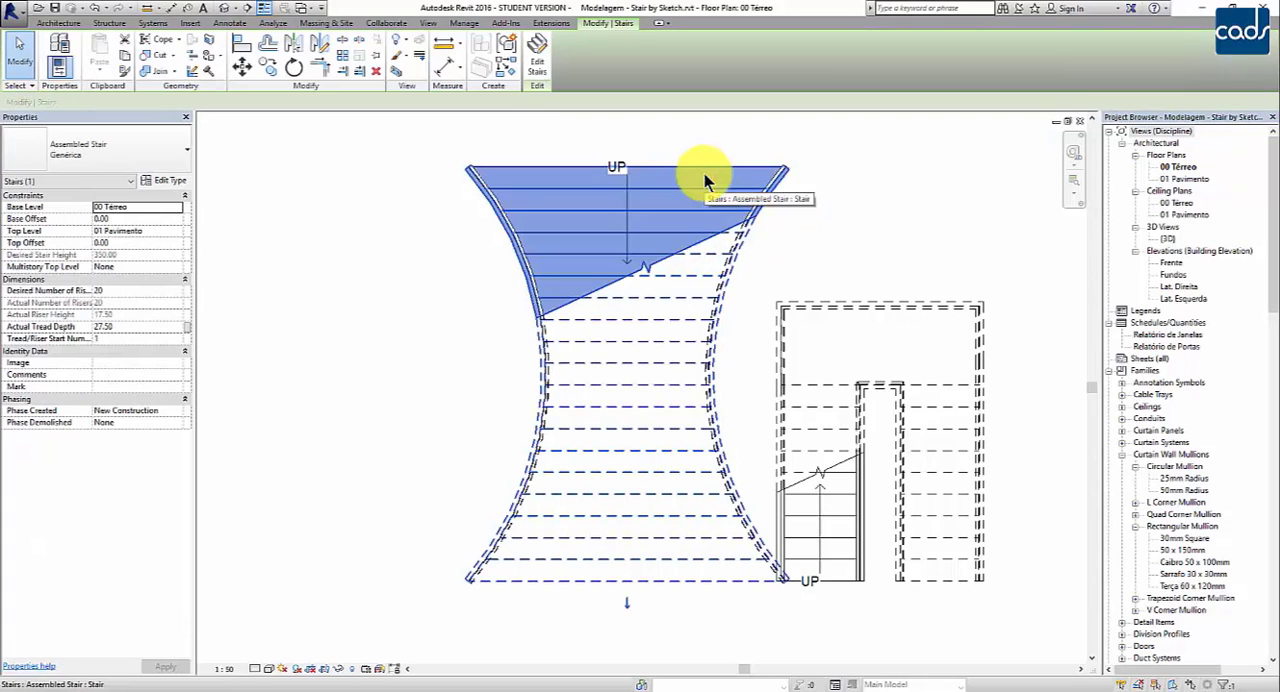
pyautogui.click(628, 605)
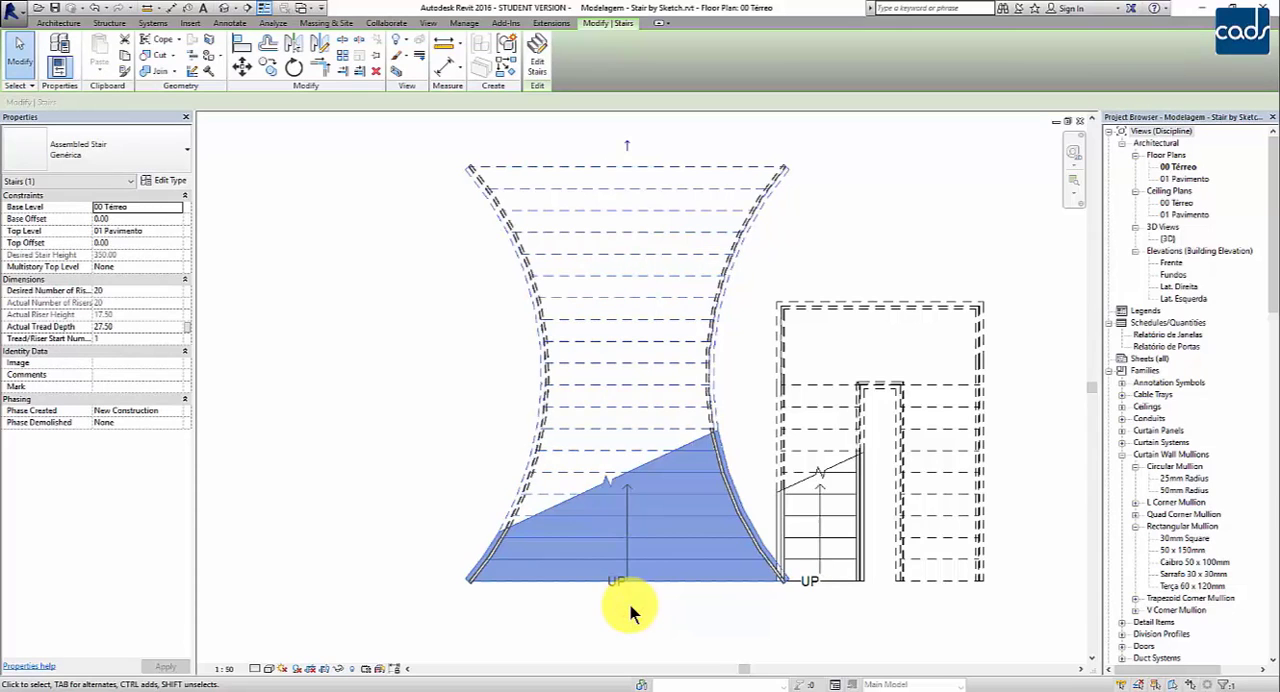
pyautogui.click(628, 605)
# Step: Nudge the curved-sided stair left, away from the U-shaped stair, and clear the selection
pyautogui.click(661, 432)
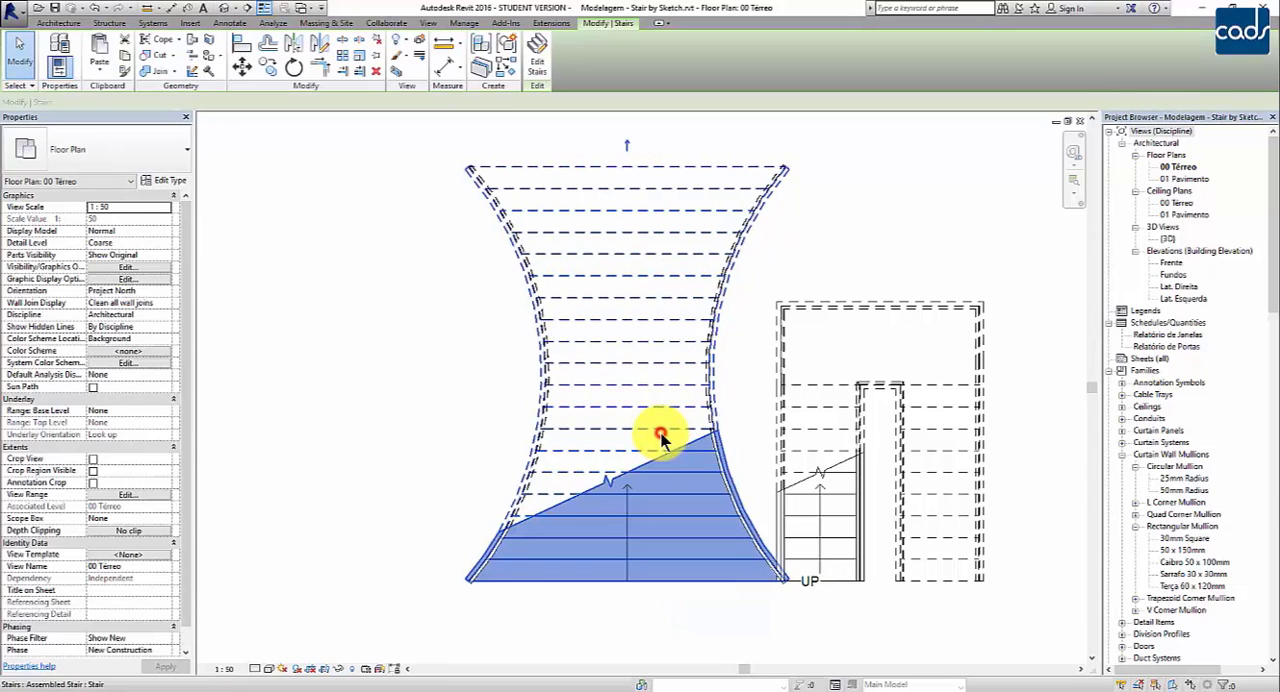
pyautogui.press('Left')
pyautogui.press('Left')
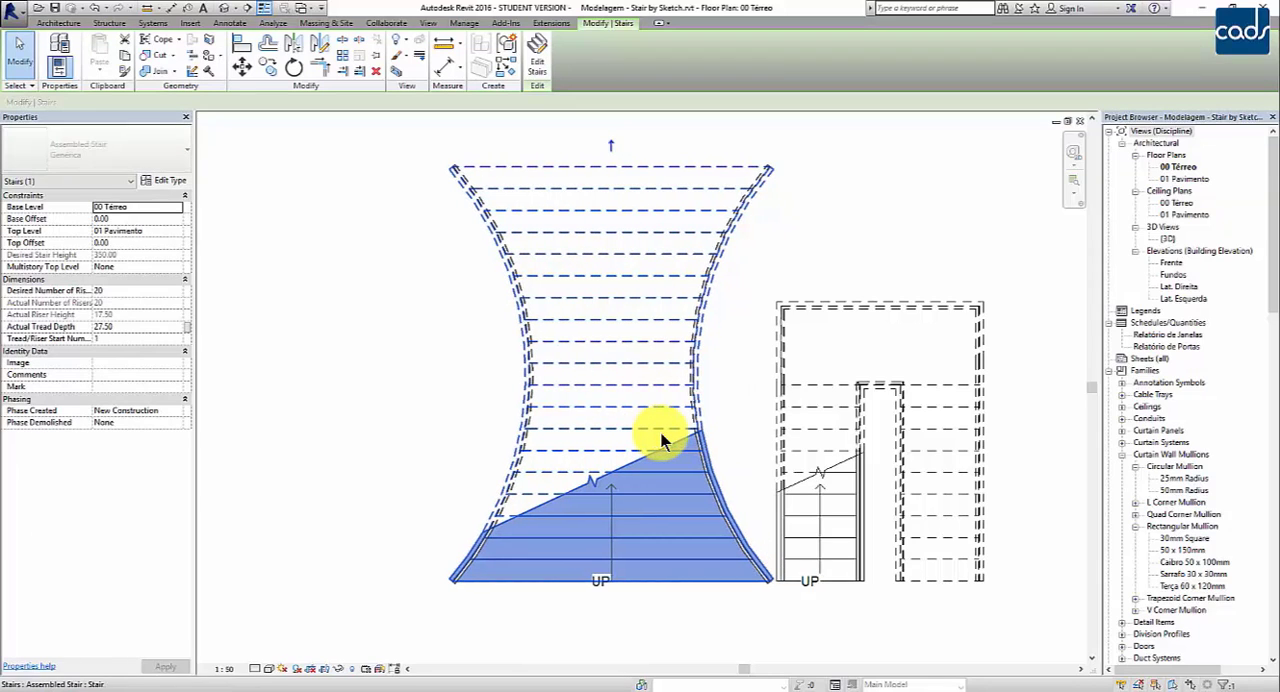
pyautogui.press('Left')
pyautogui.press('Left')
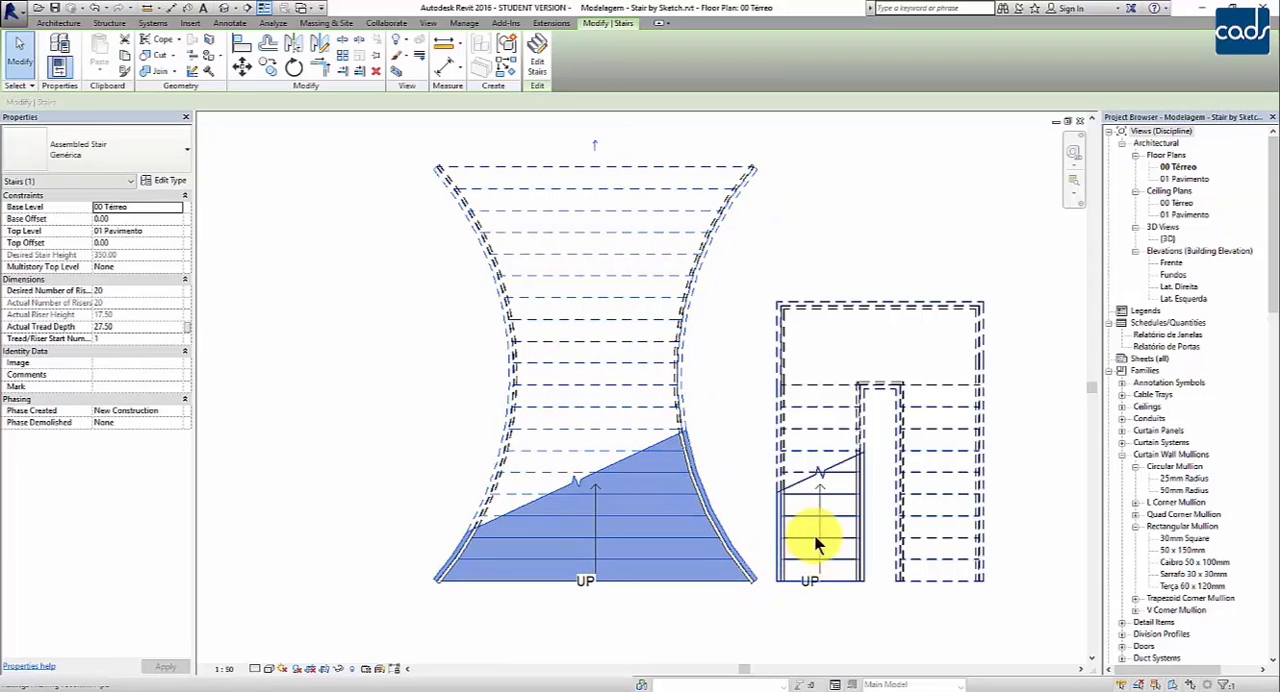
pyautogui.click(748, 470)
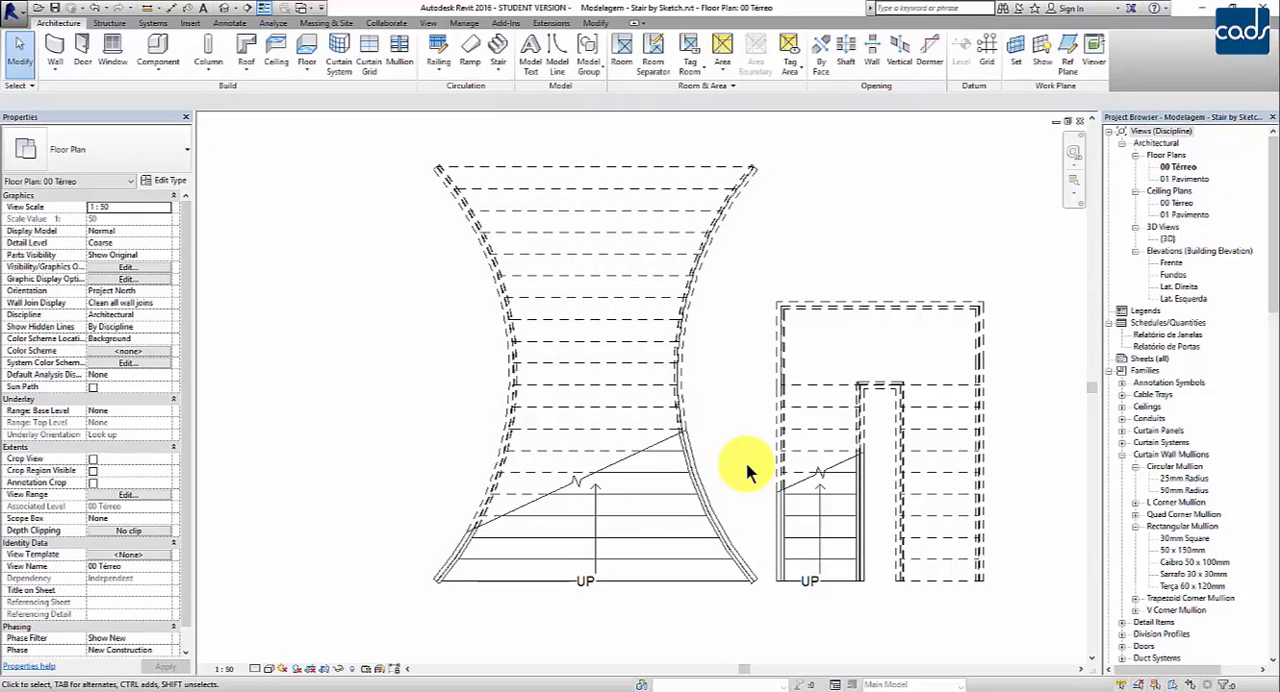
# Step: Open the {3D} view and examine the curved-sided stair and its railings from the front
pyautogui.doubleClick(1166, 239)
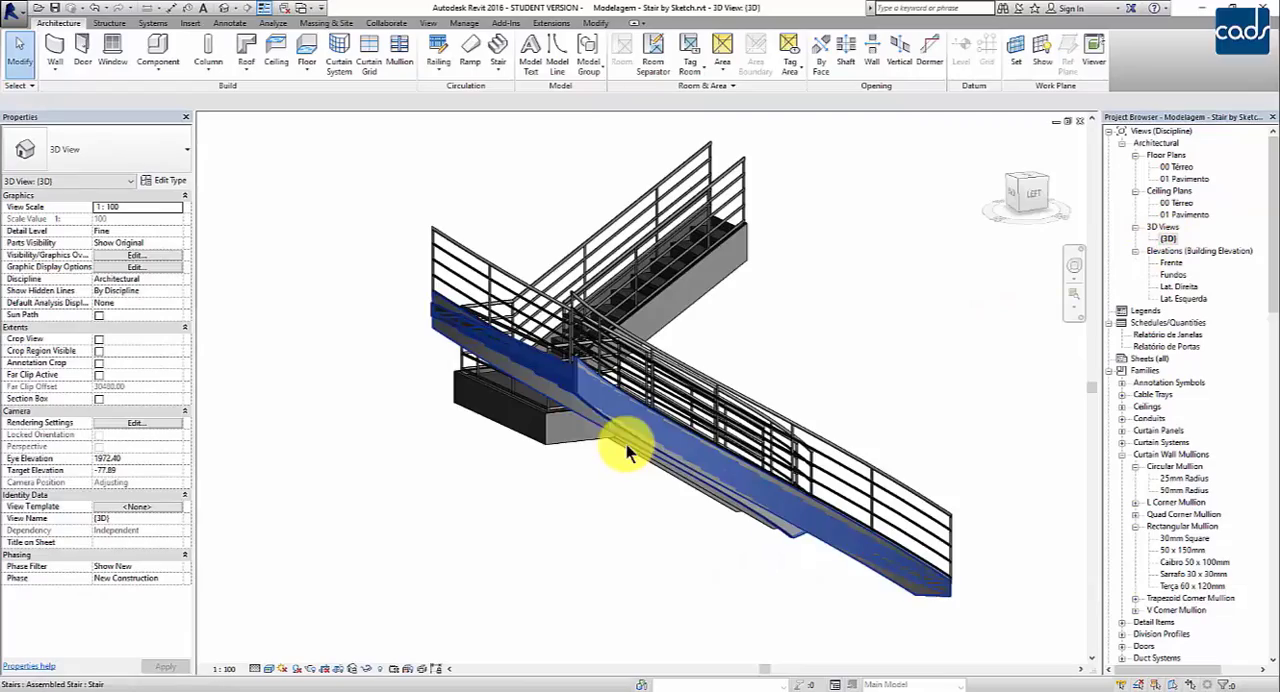
pyautogui.keyDown('shift'); pyautogui.moveTo(762, 498); pyautogui.dragTo(531, 591, button='middle'); pyautogui.keyUp('shift')
pyautogui.scroll(4, 683, 636)
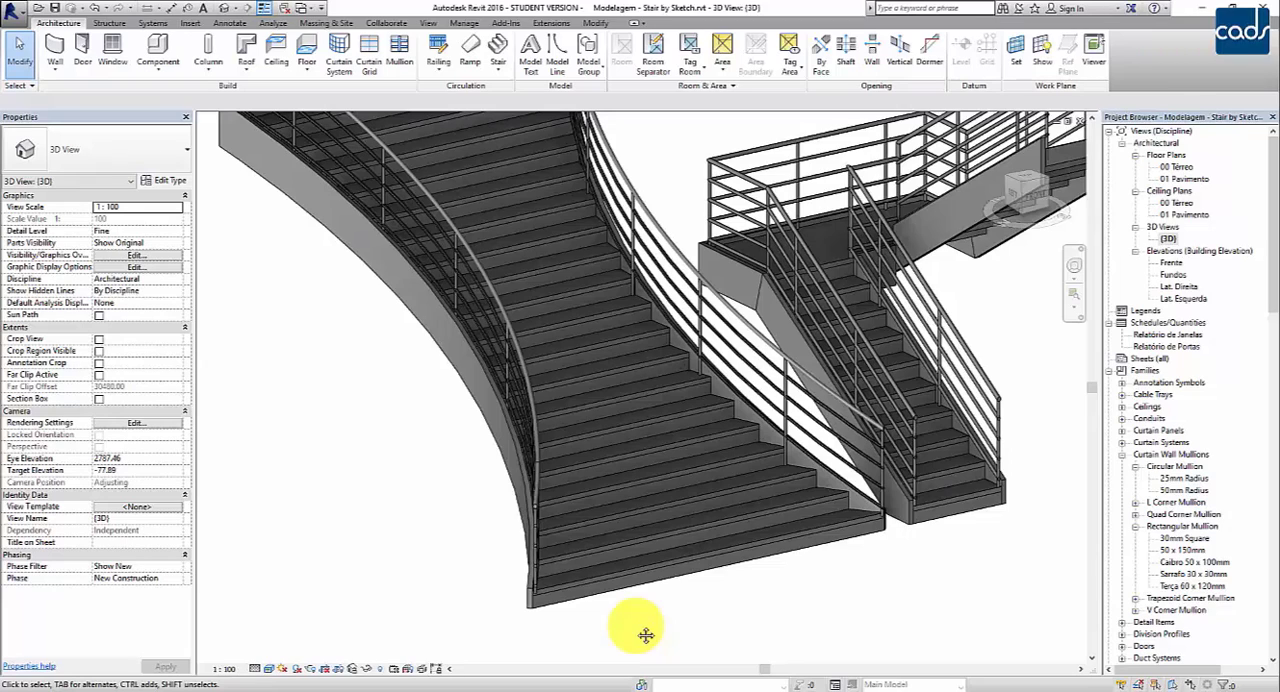
# Step: Return to the 00 Térreo plan, start editing the U-shaped stair, and inspect its two run components
pyautogui.doubleClick(1185, 167)
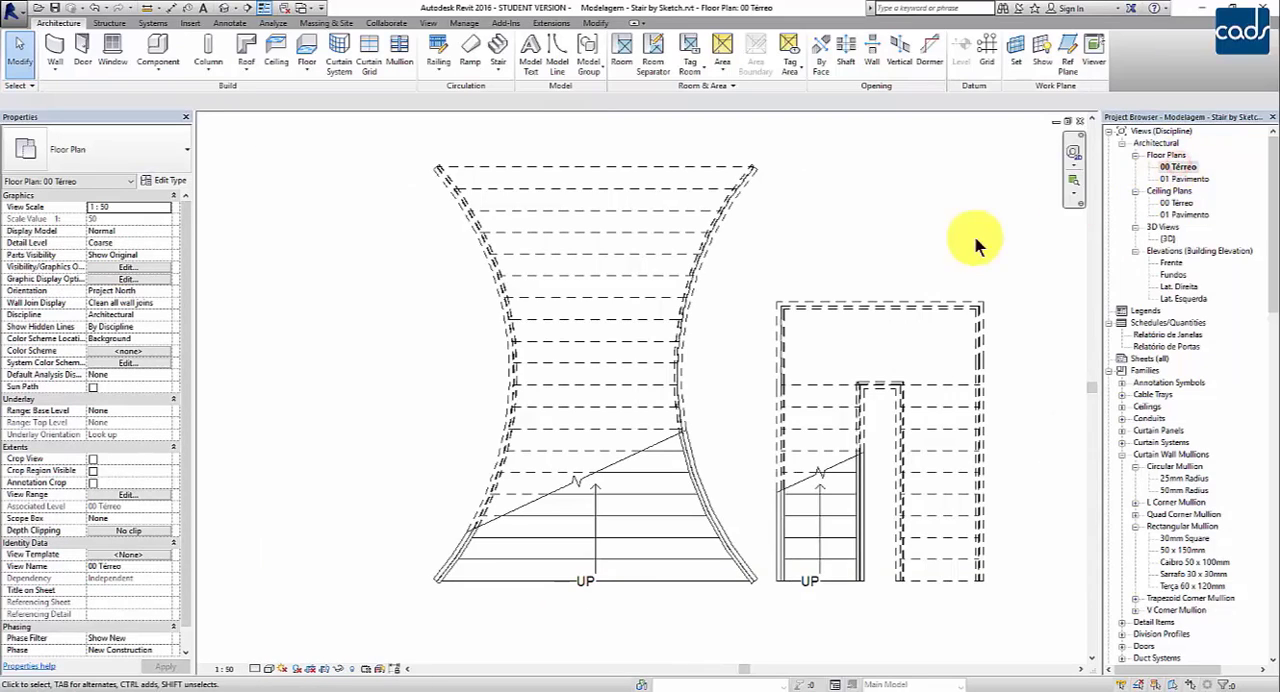
pyautogui.scroll(3, 742, 340)
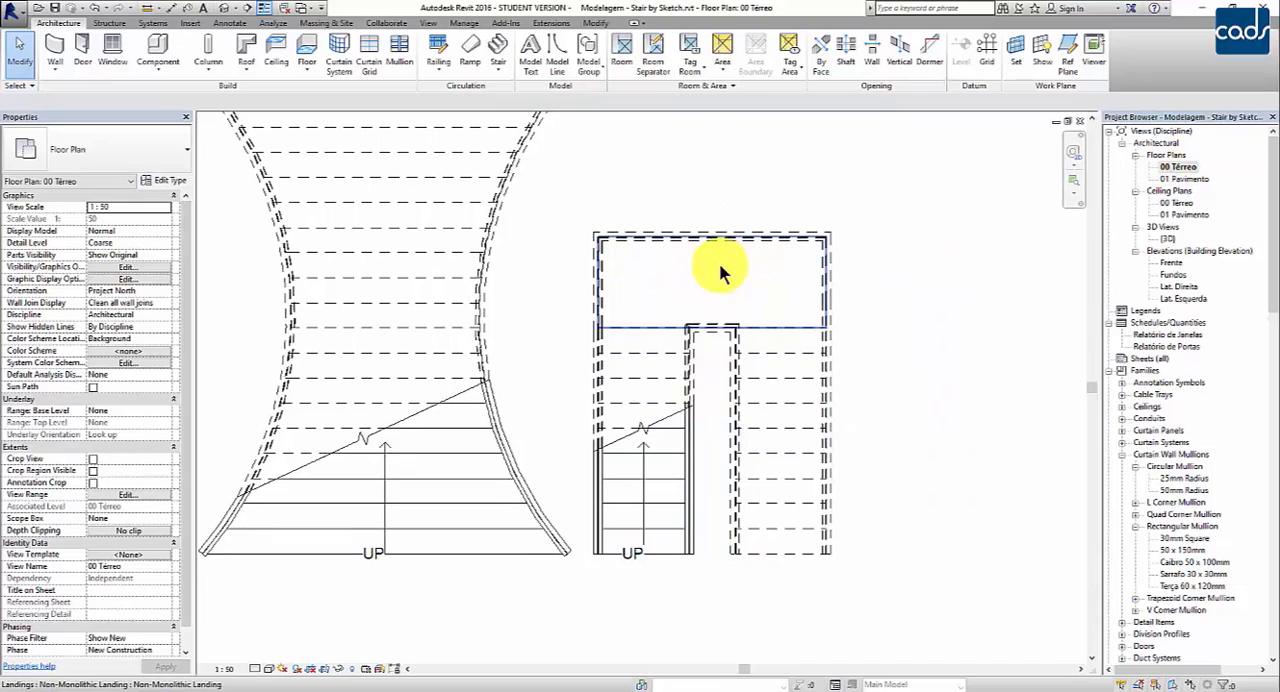
pyautogui.click(645, 399)
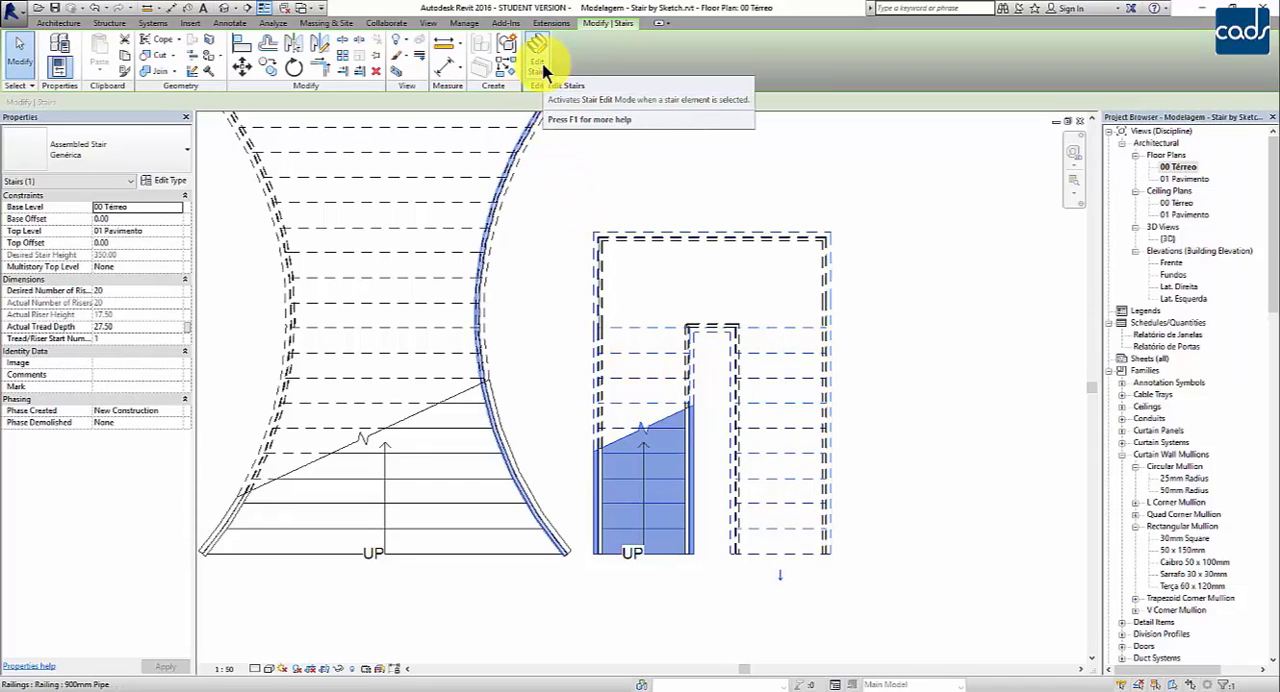
pyautogui.click(541, 63)
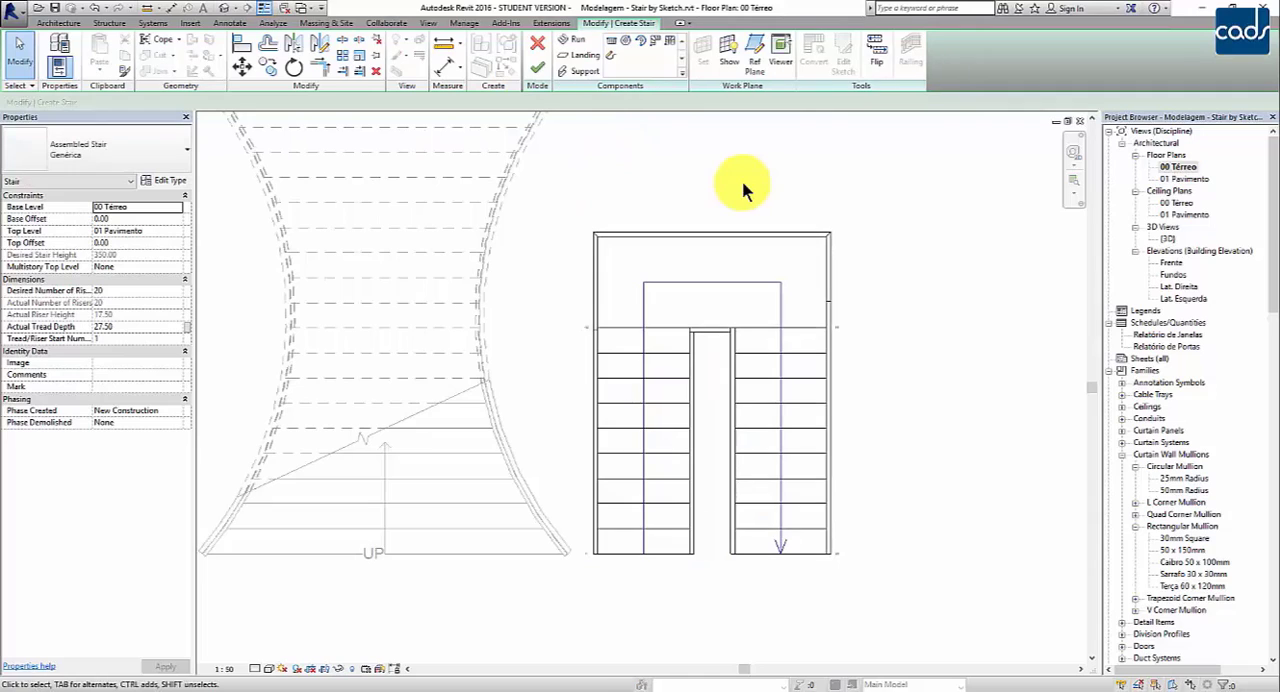
pyautogui.click(621, 404)
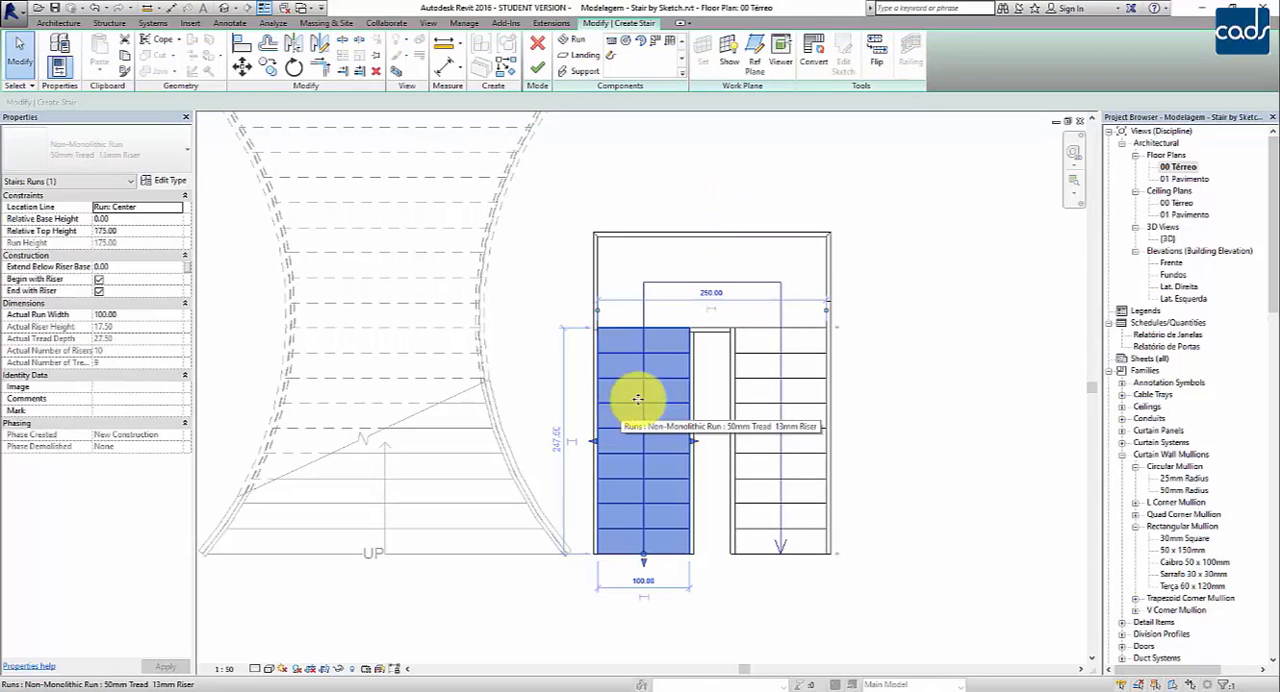
pyautogui.click(789, 389)
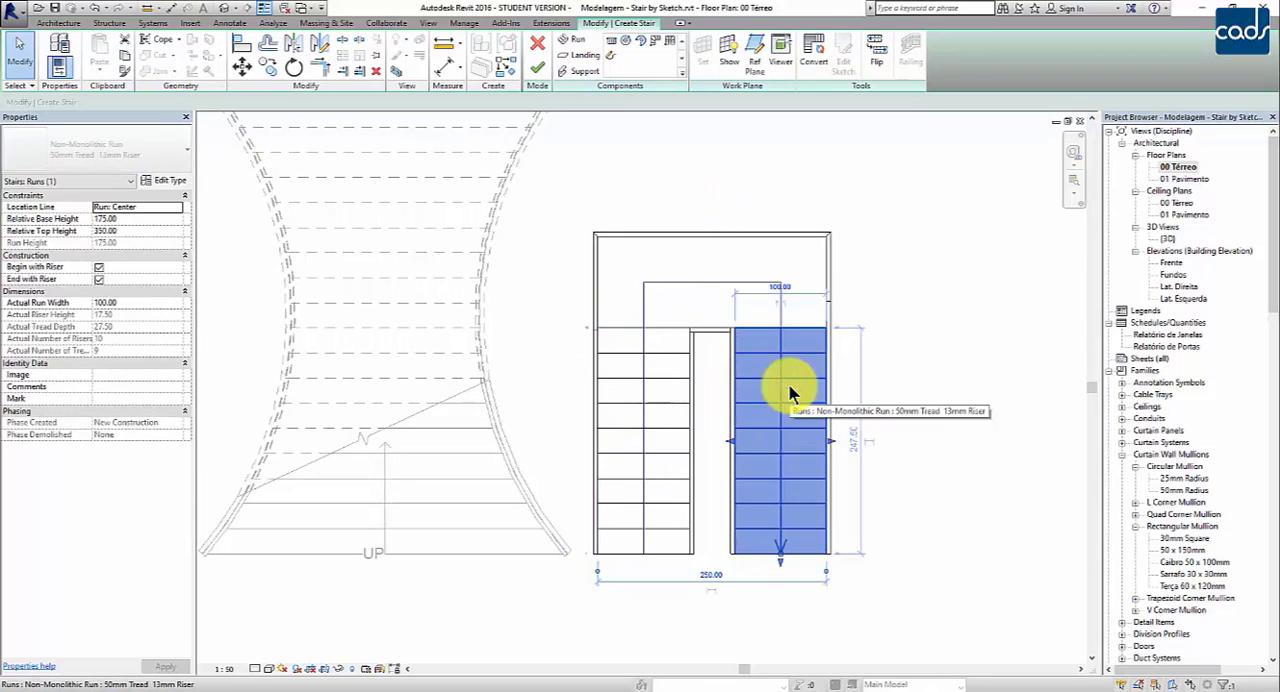
pyautogui.click(686, 408)
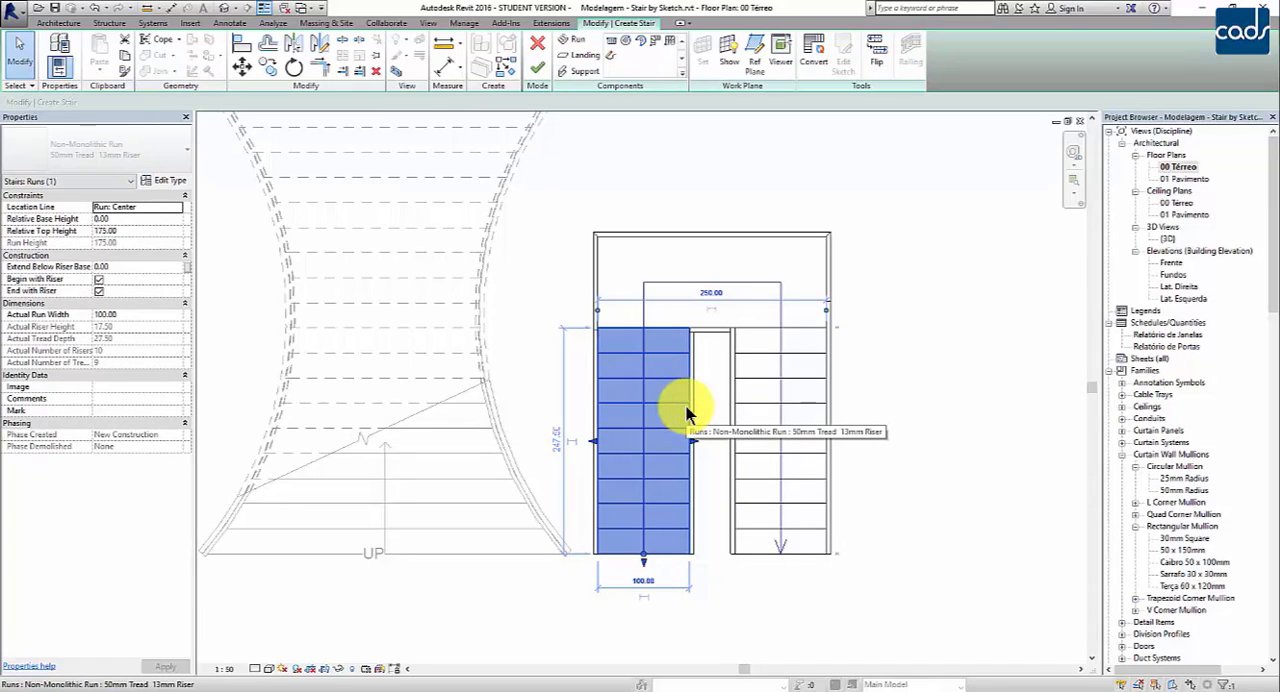
# Step: Convert the U-shaped stair's landing to a custom sketch-based component and open its sketch for editing
pyautogui.click(678, 264)
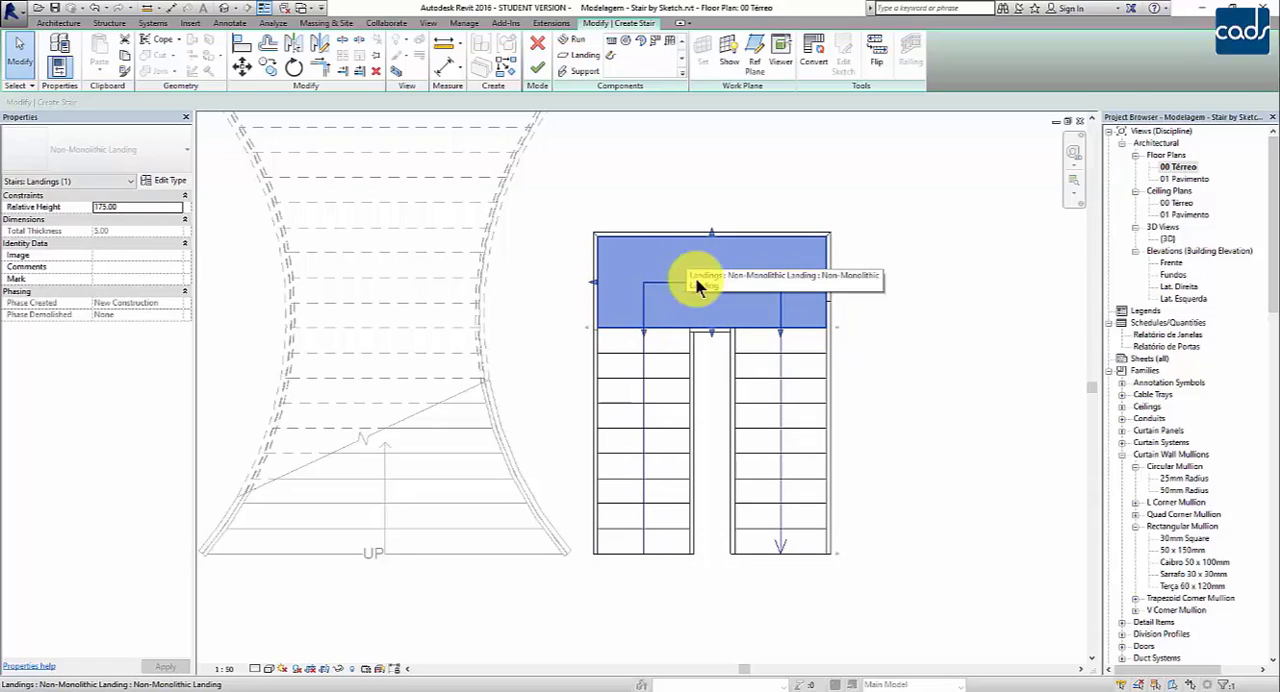
pyautogui.click(815, 55)
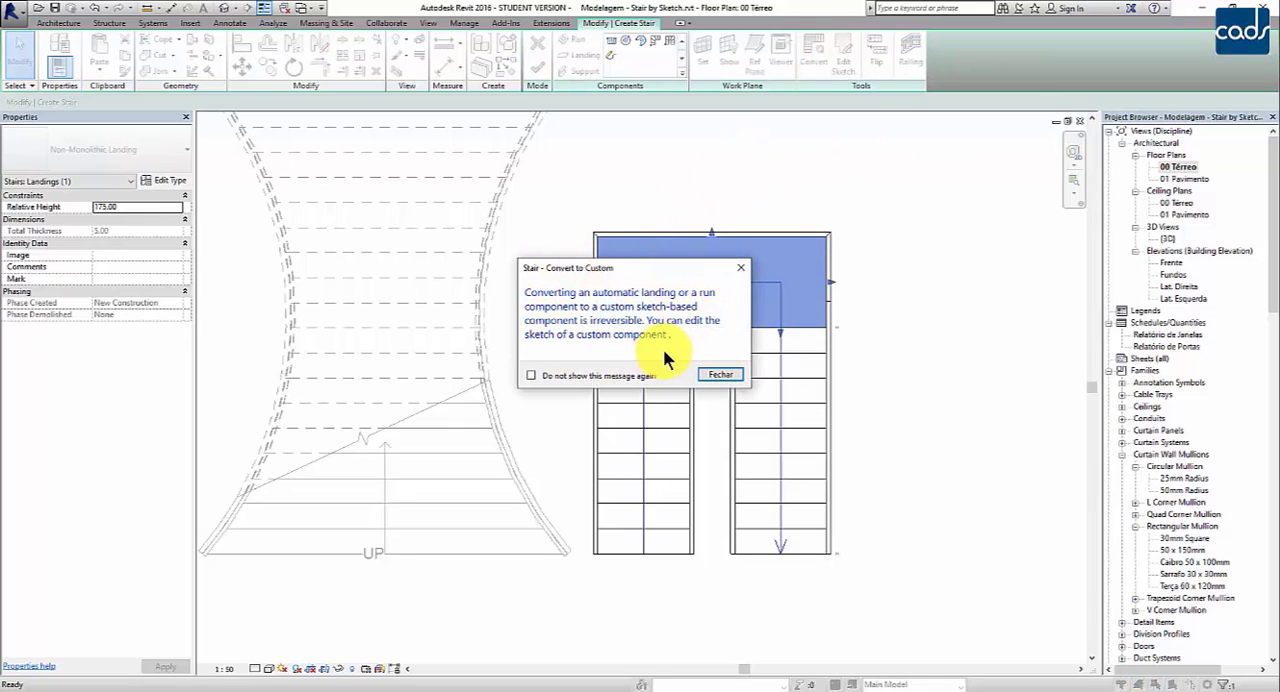
pyautogui.click(718, 373)
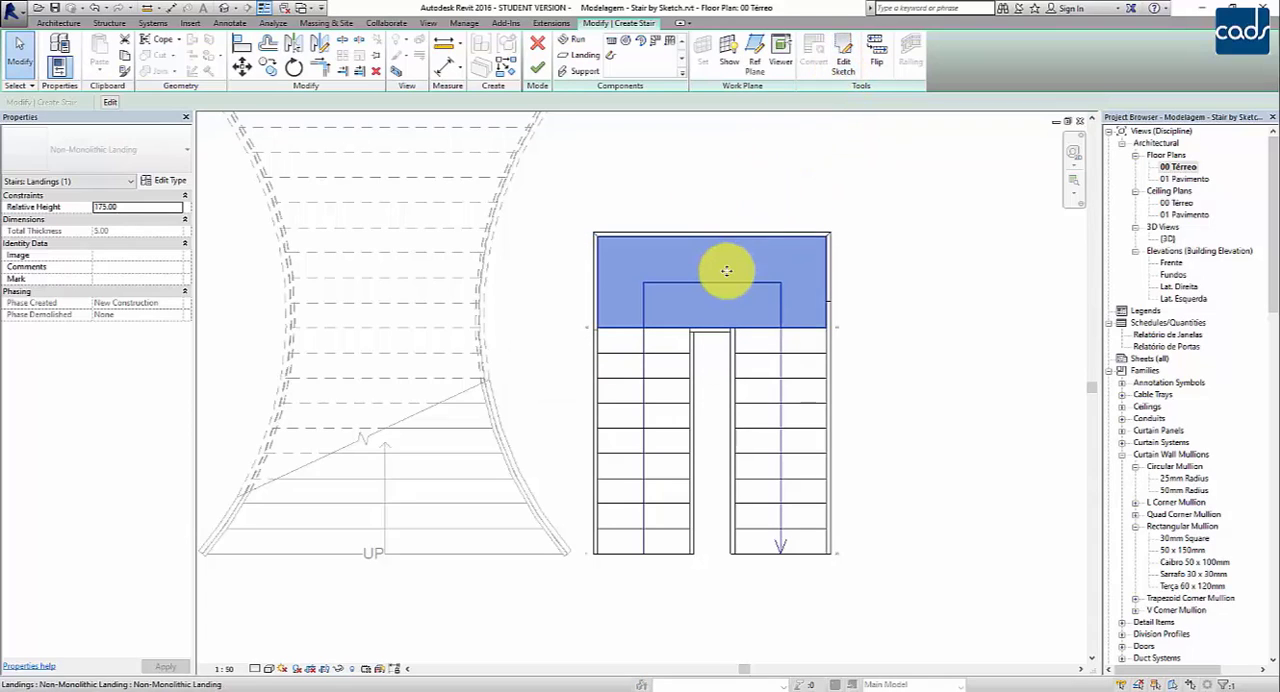
pyautogui.click(843, 55)
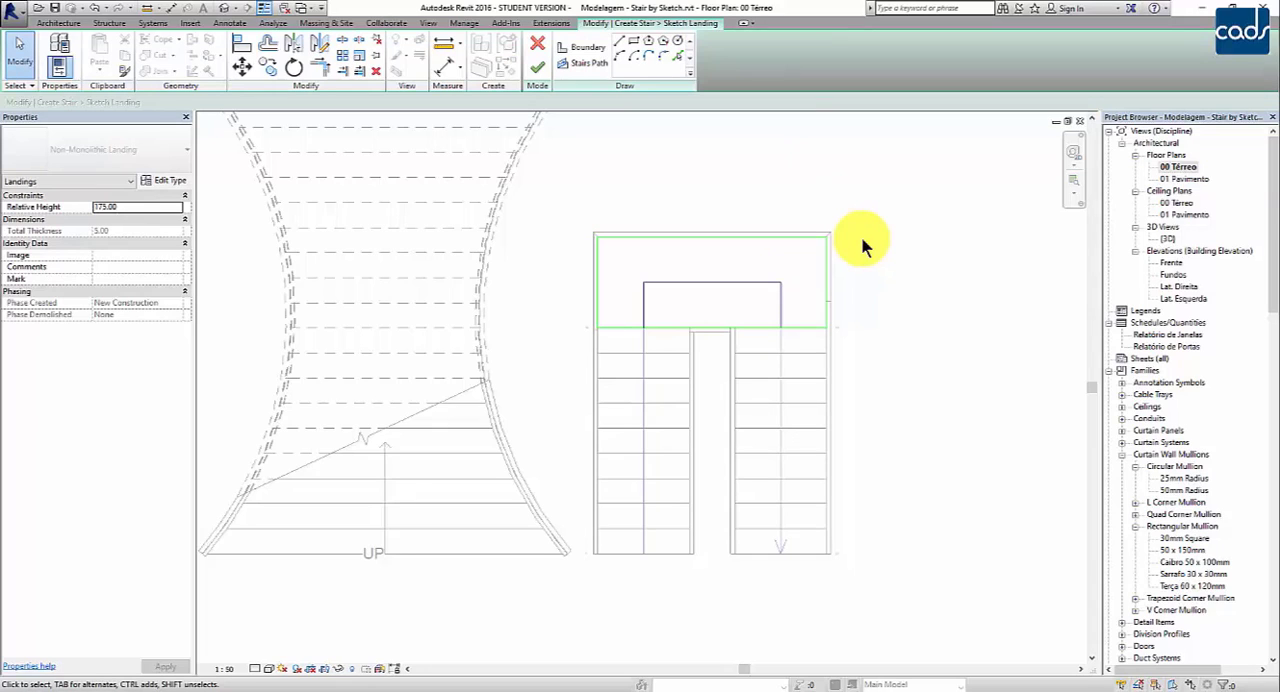
# Step: Replace the landing's straight outer boundary line with an outward semicircular Start-End-Radius arc joining the side boundaries, and finish the landing sketch
pyautogui.click(799, 236)
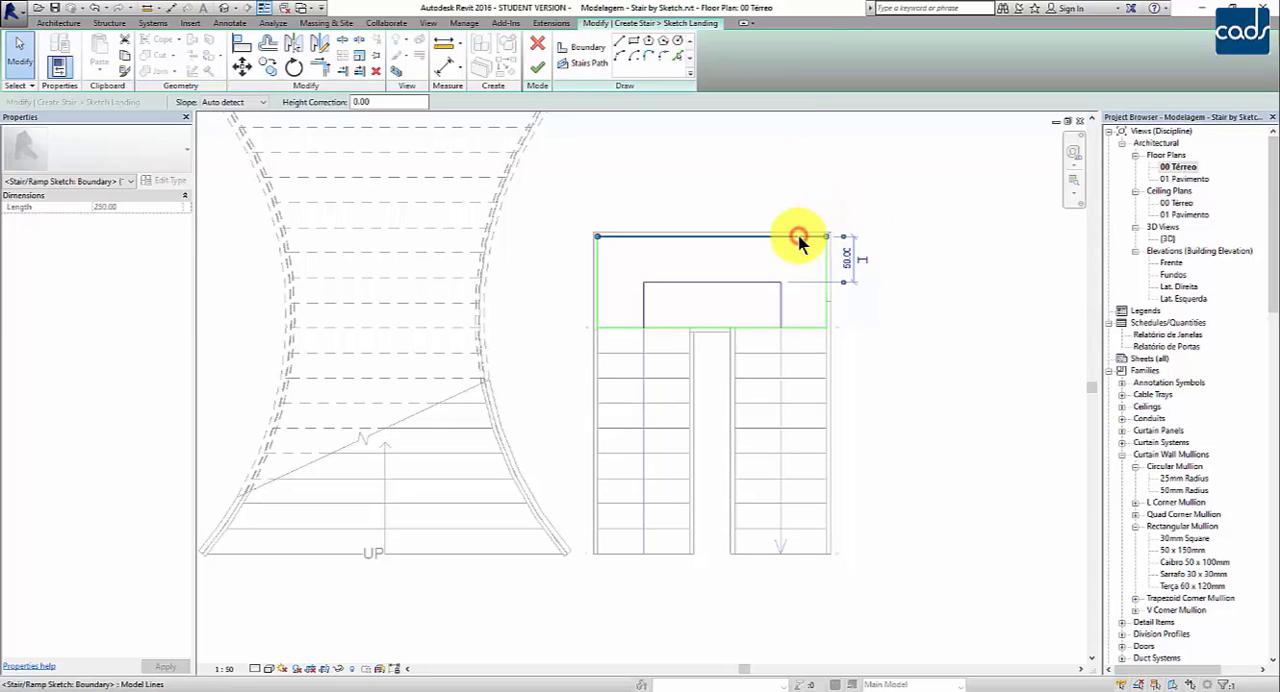
pyautogui.press('Escape')
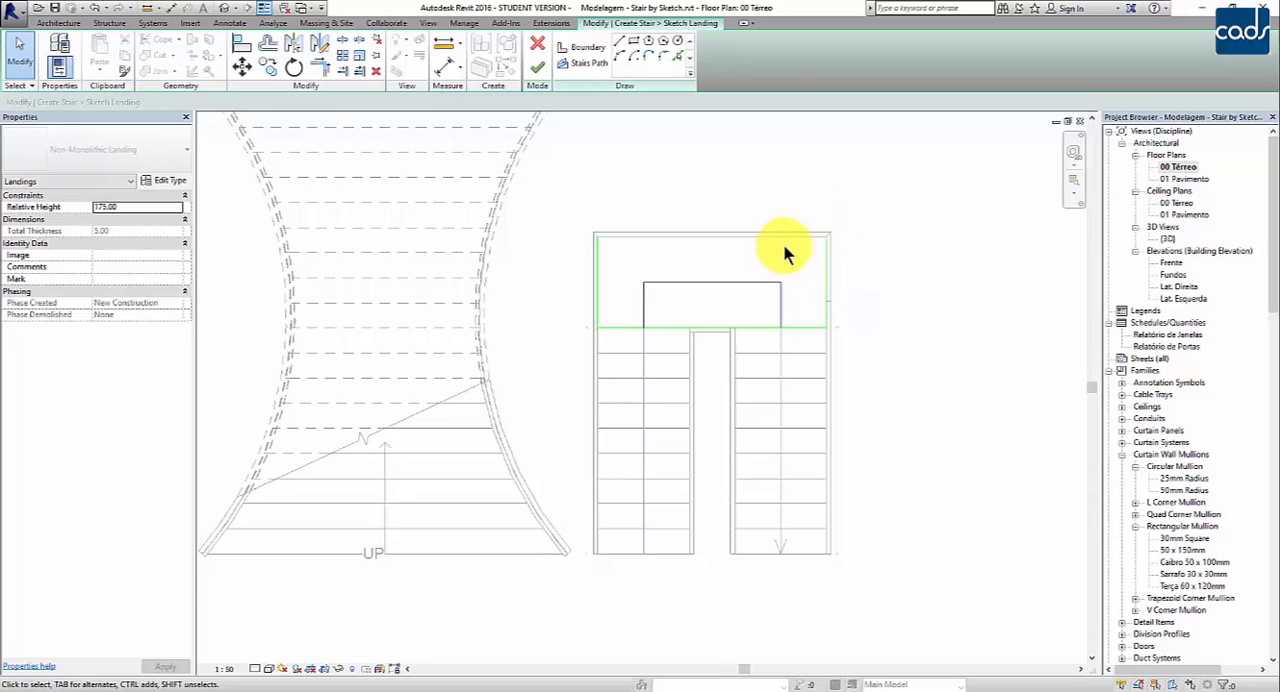
pyautogui.moveTo(751, 282); pyautogui.dragTo(753, 316, button='middle')
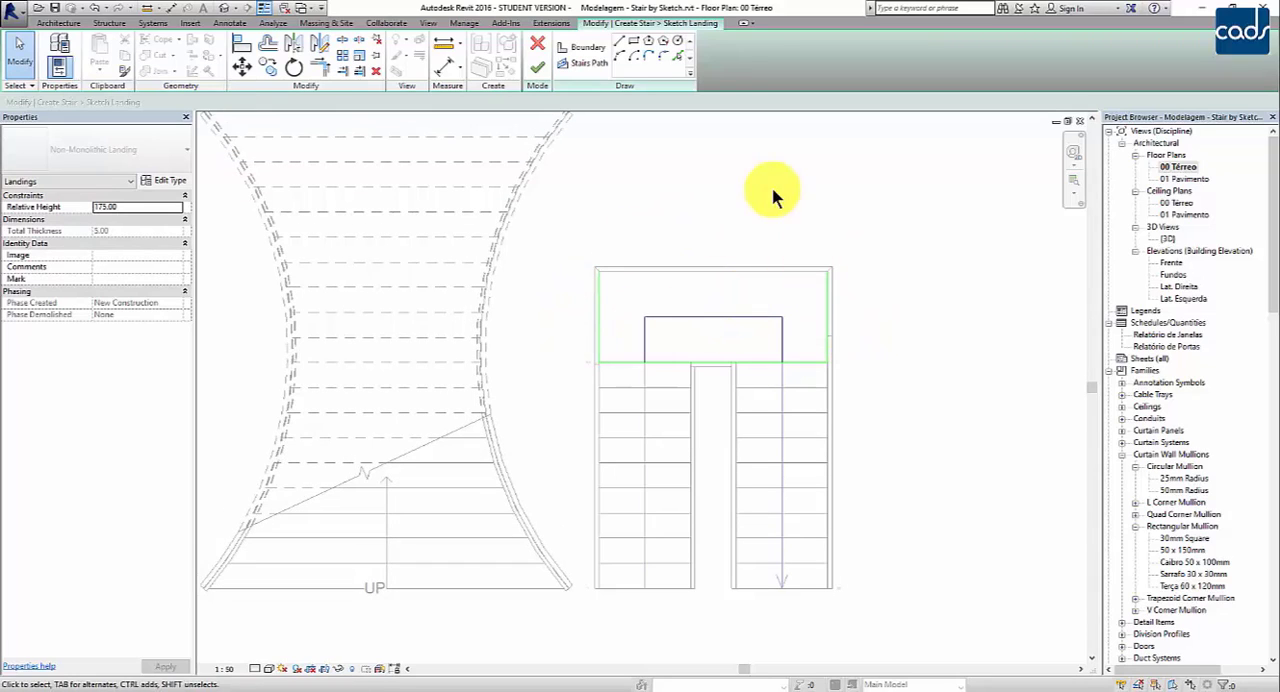
pyautogui.click(587, 52)
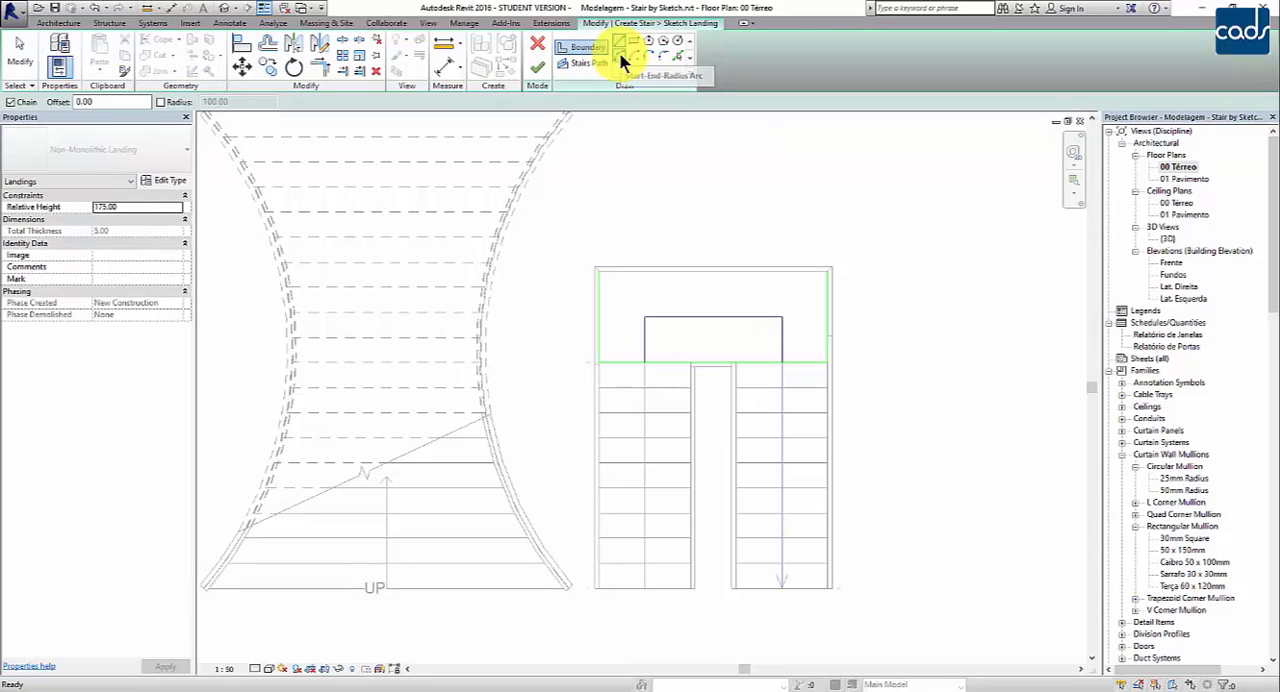
pyautogui.click(620, 56)
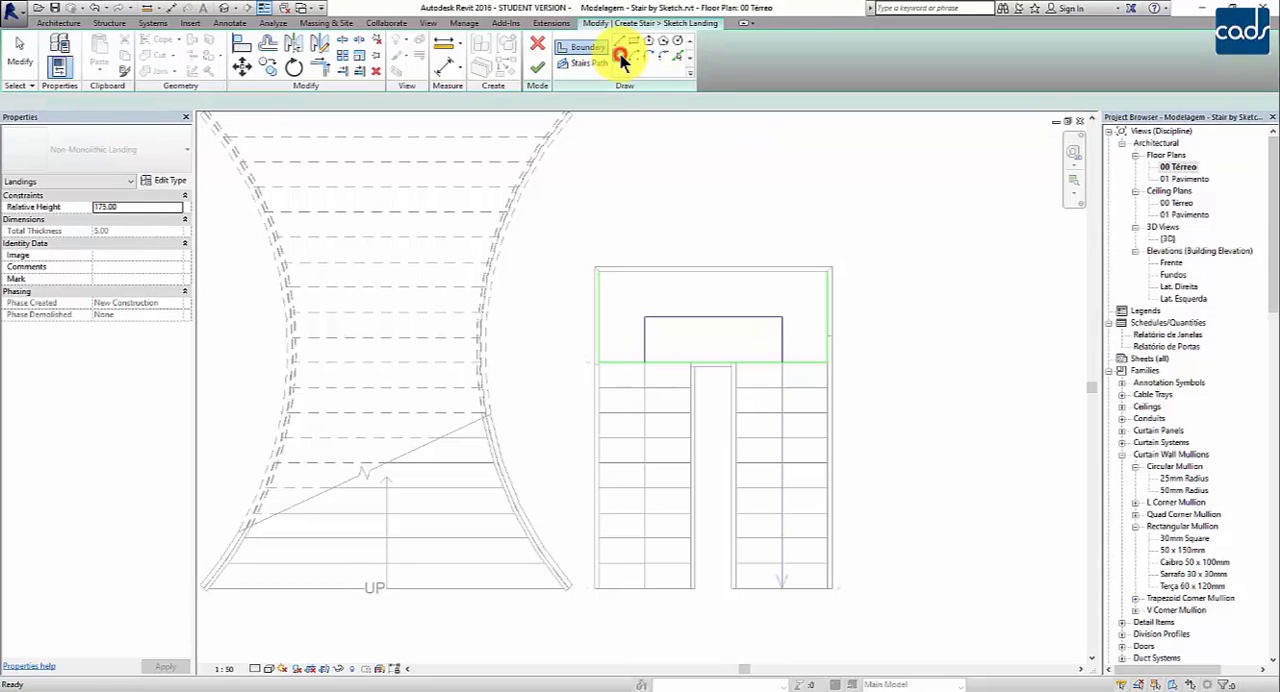
pyautogui.click(597, 272)
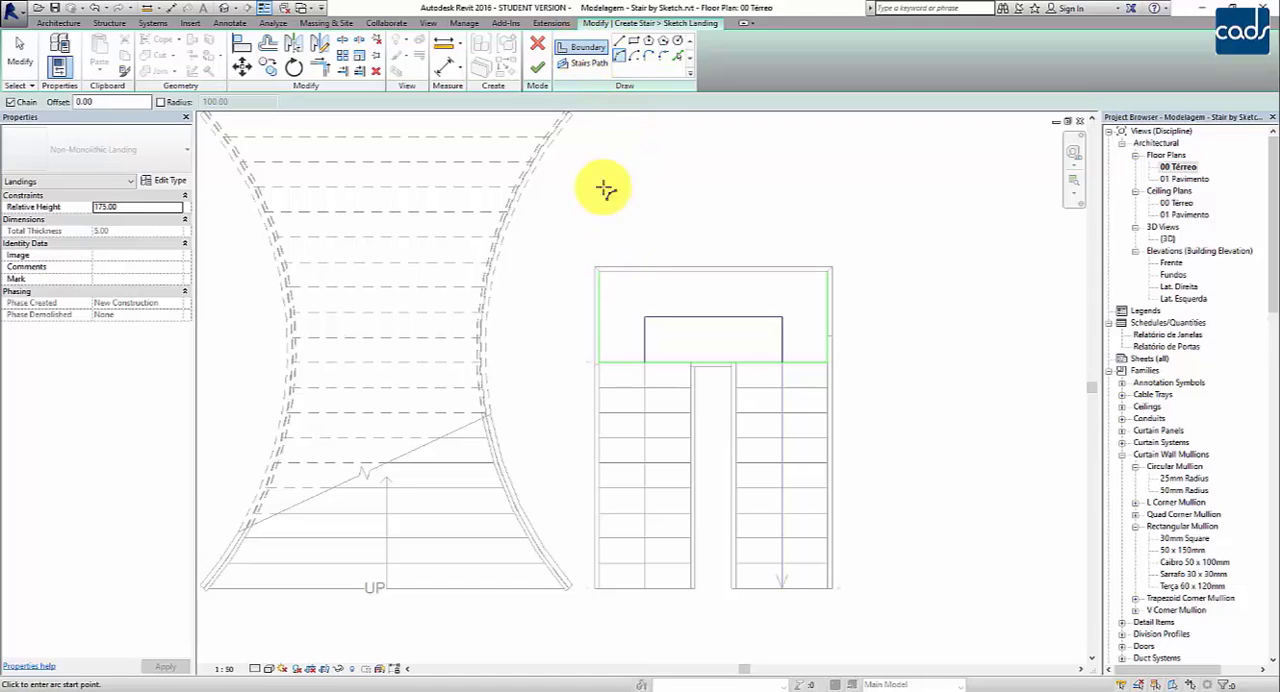
pyautogui.click(600, 271)
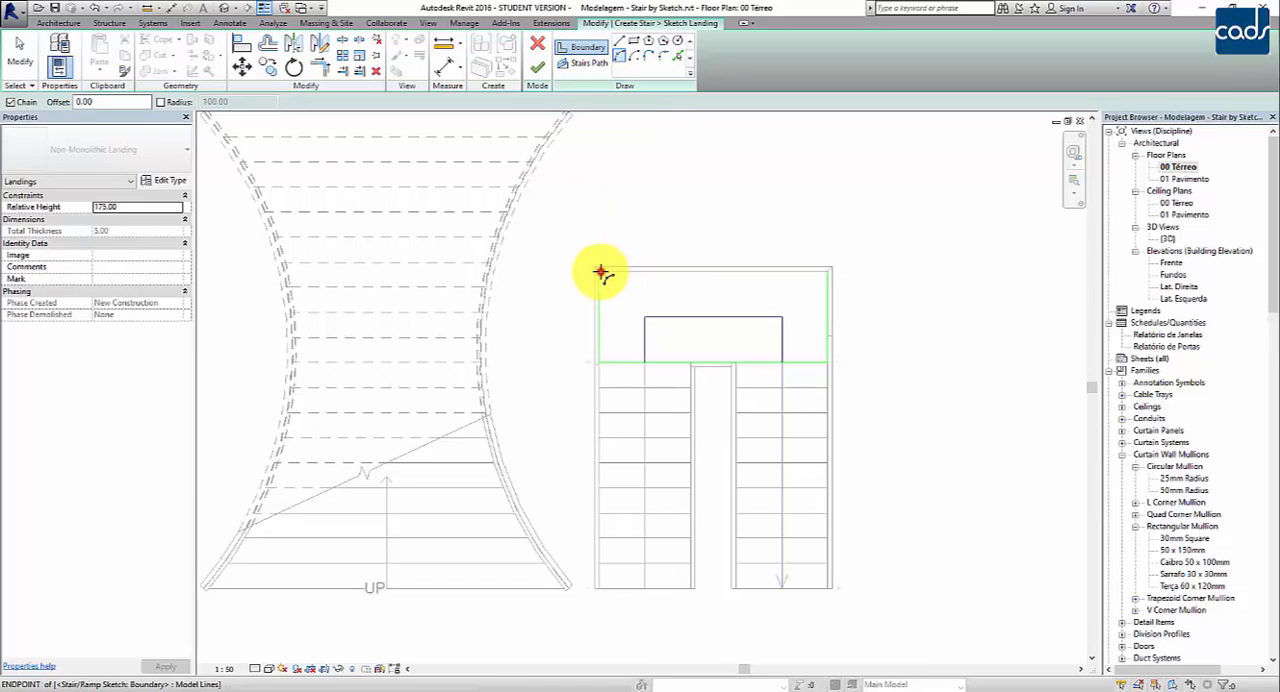
pyautogui.click(828, 270)
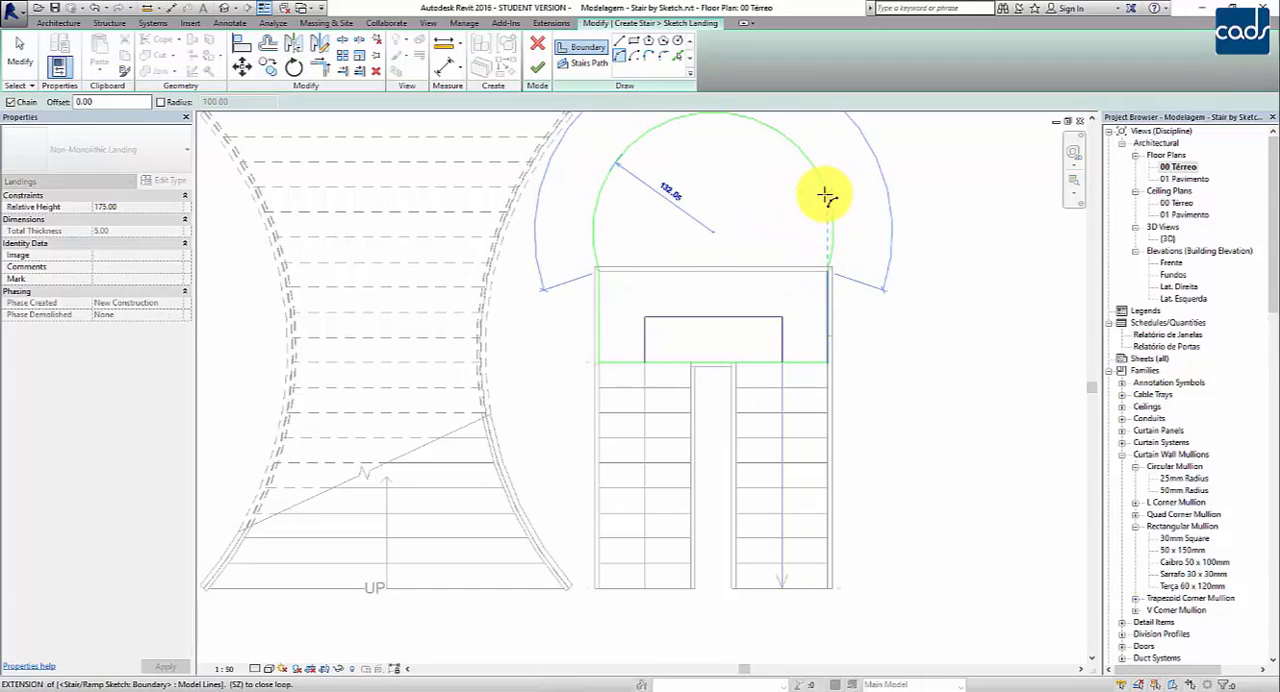
pyautogui.click(820, 232)
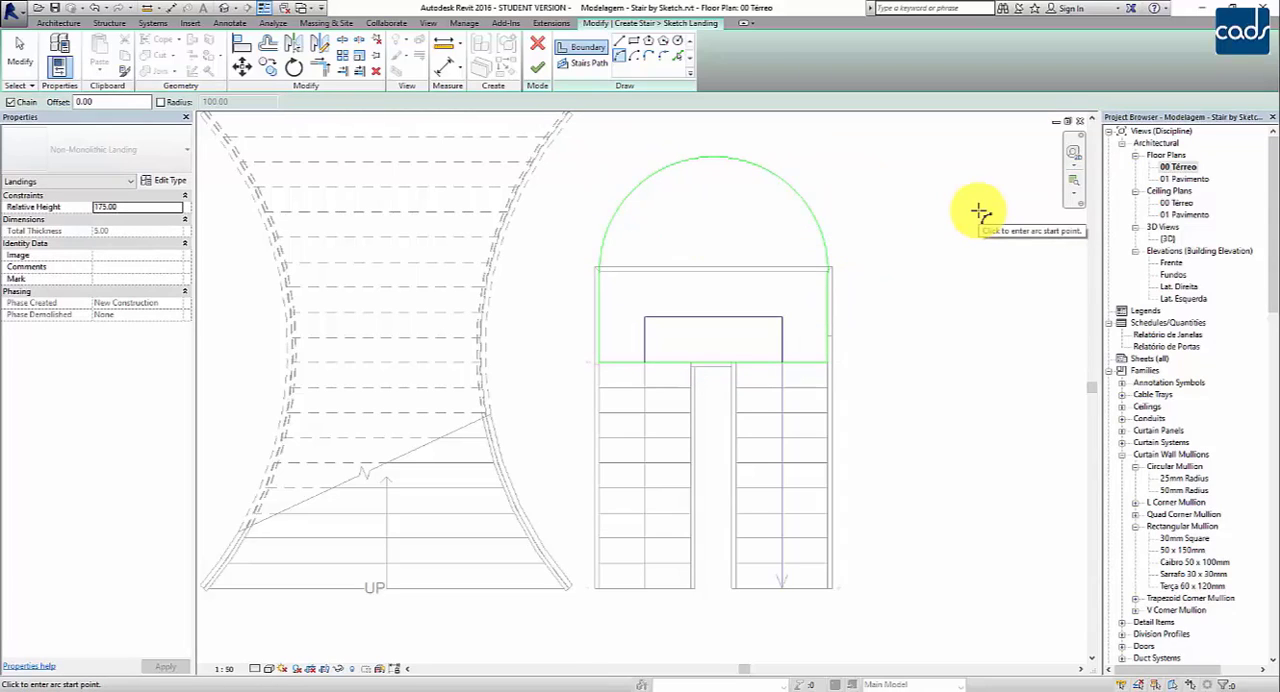
pyautogui.press('Escape')
pyautogui.press('Escape')
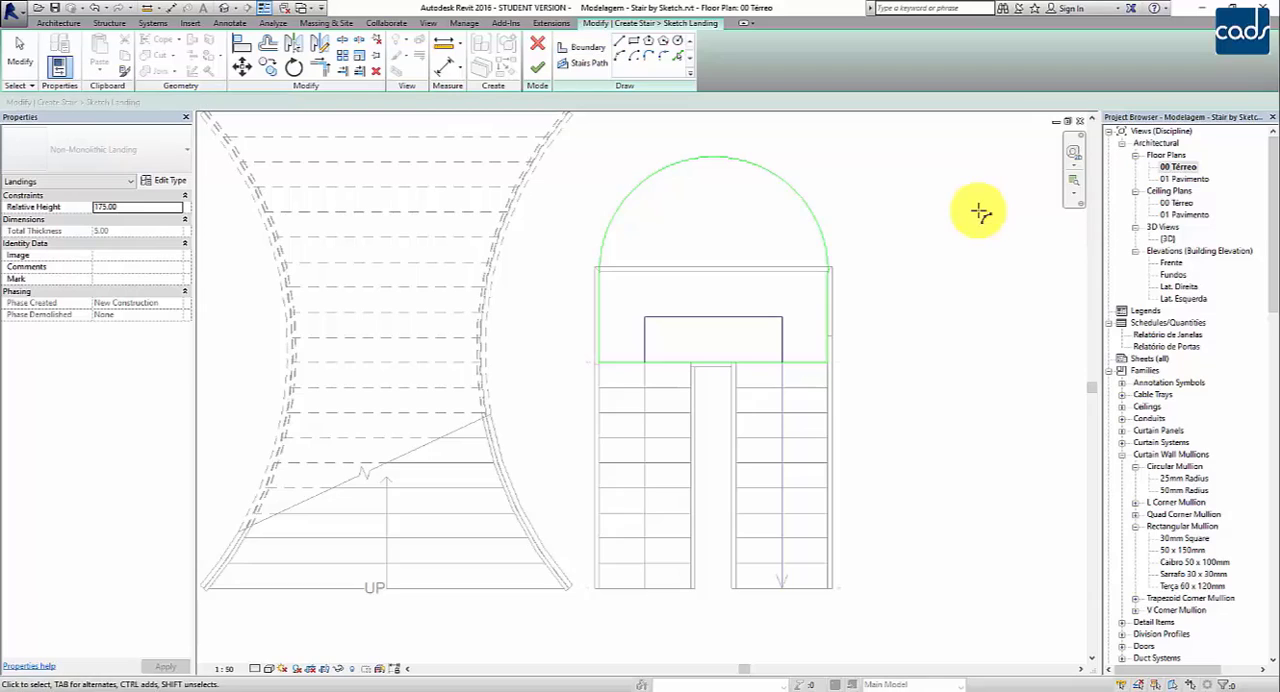
pyautogui.click(542, 68)
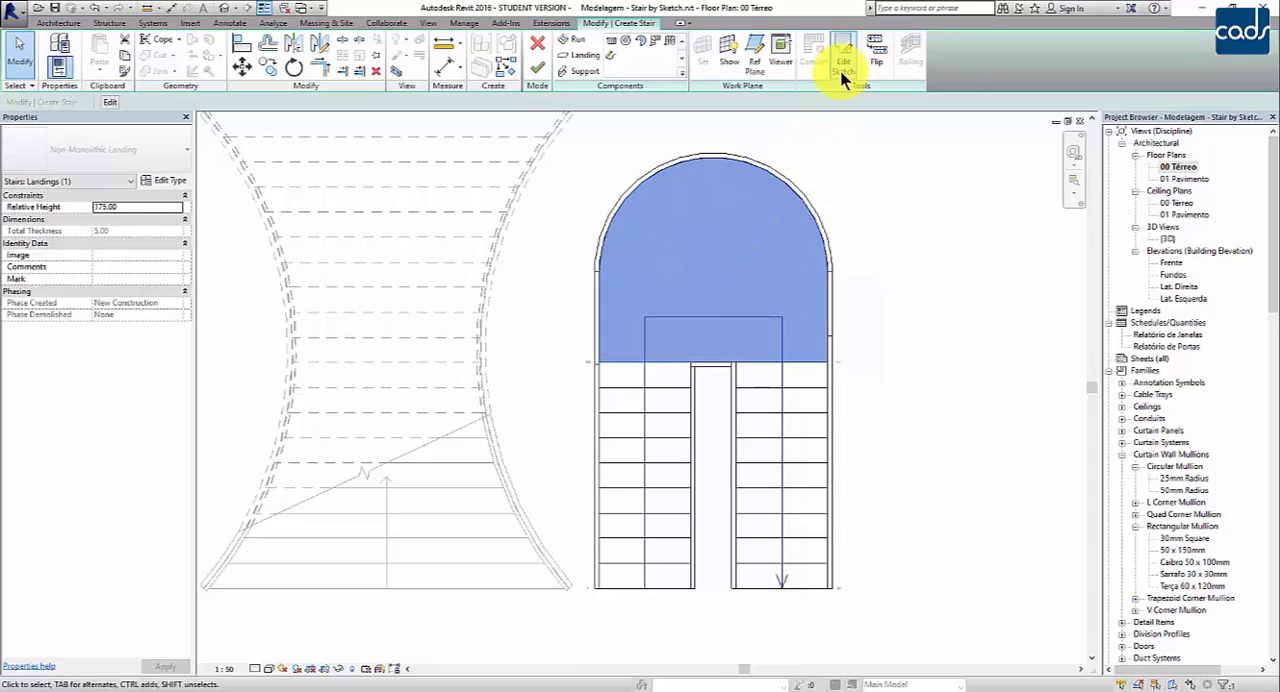
# Step: Check the two straight runs as separate components and finish editing the U-shaped stair
pyautogui.click(640, 435)
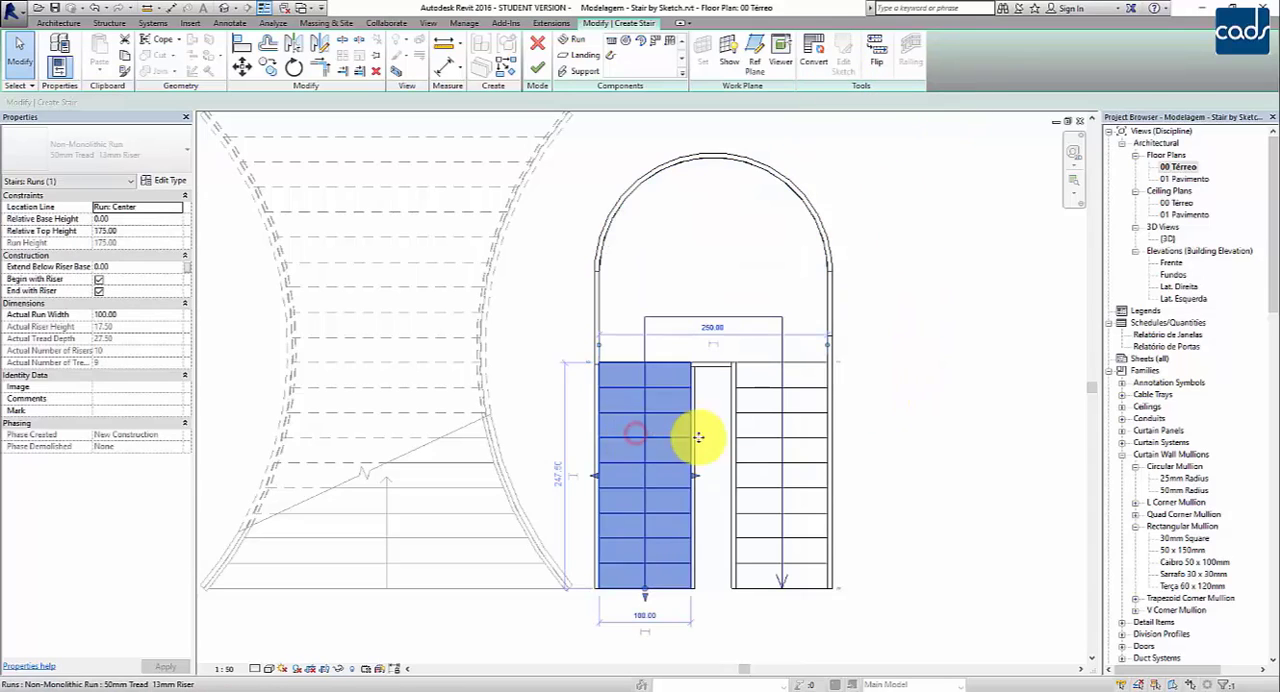
pyautogui.click(800, 452)
pyautogui.click(652, 430)
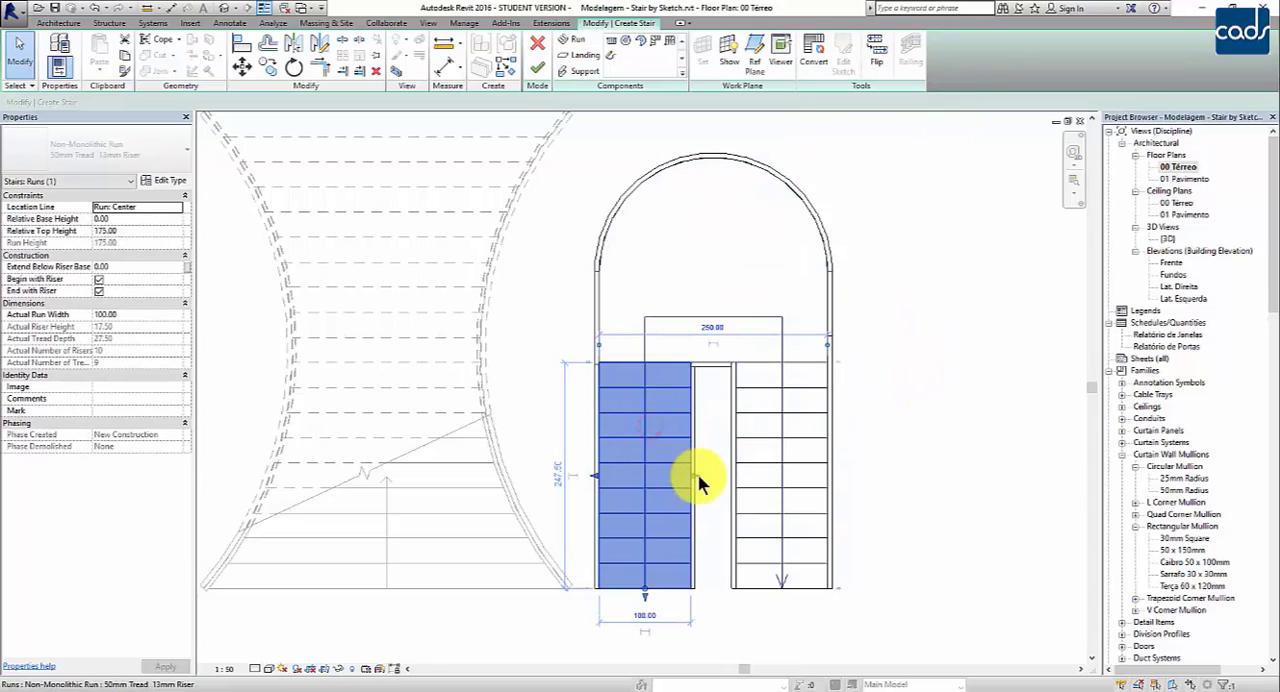
pyautogui.click(900, 437)
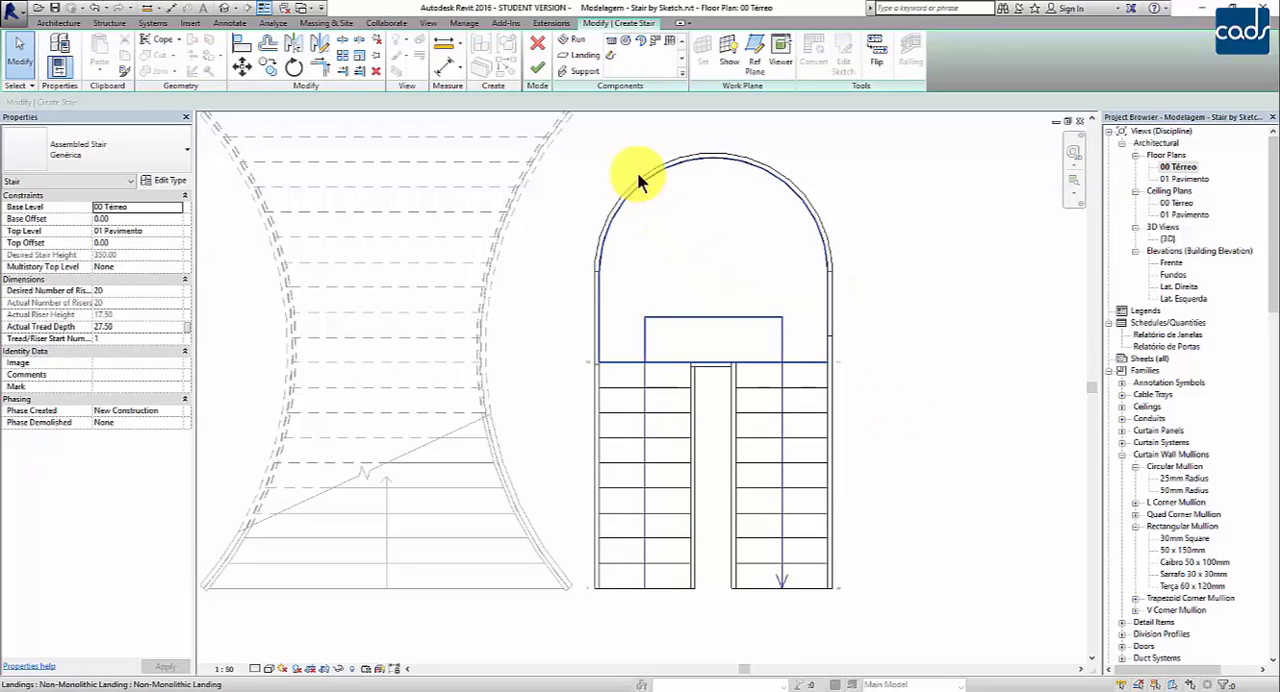
pyautogui.click(537, 76)
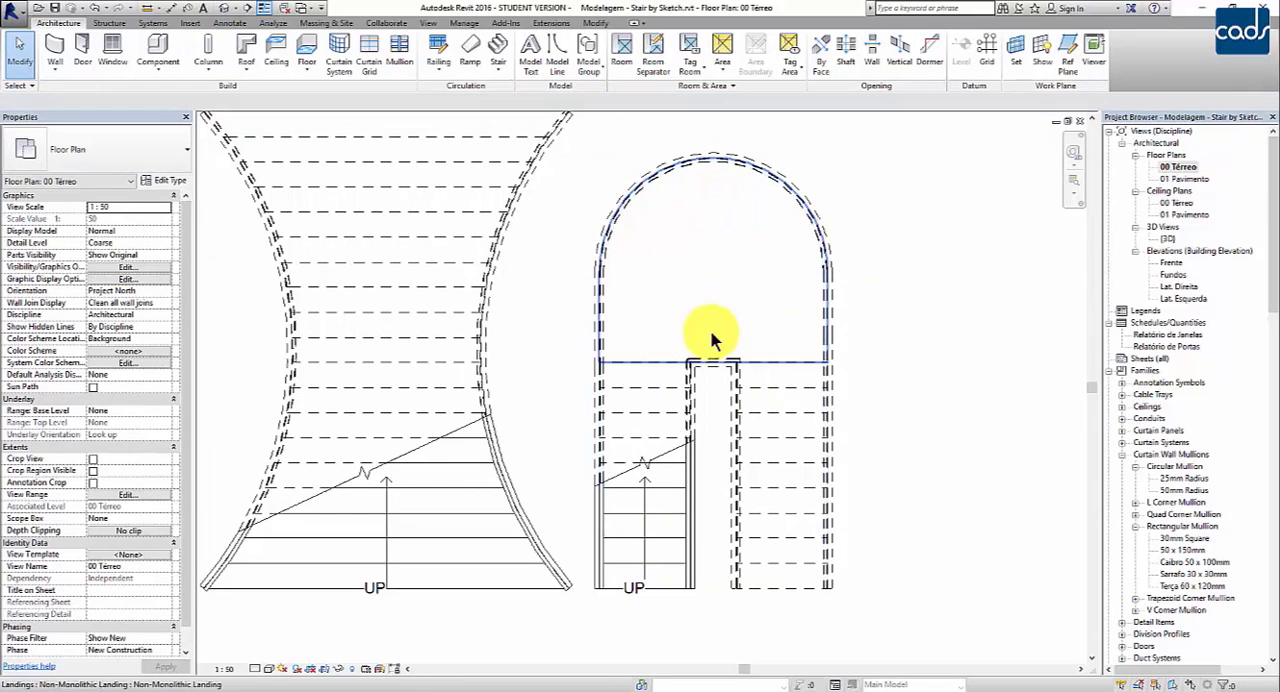
# Step: Open the {3D} view and examine the rounded landing and its railing from the front and above
pyautogui.doubleClick(1168, 239)
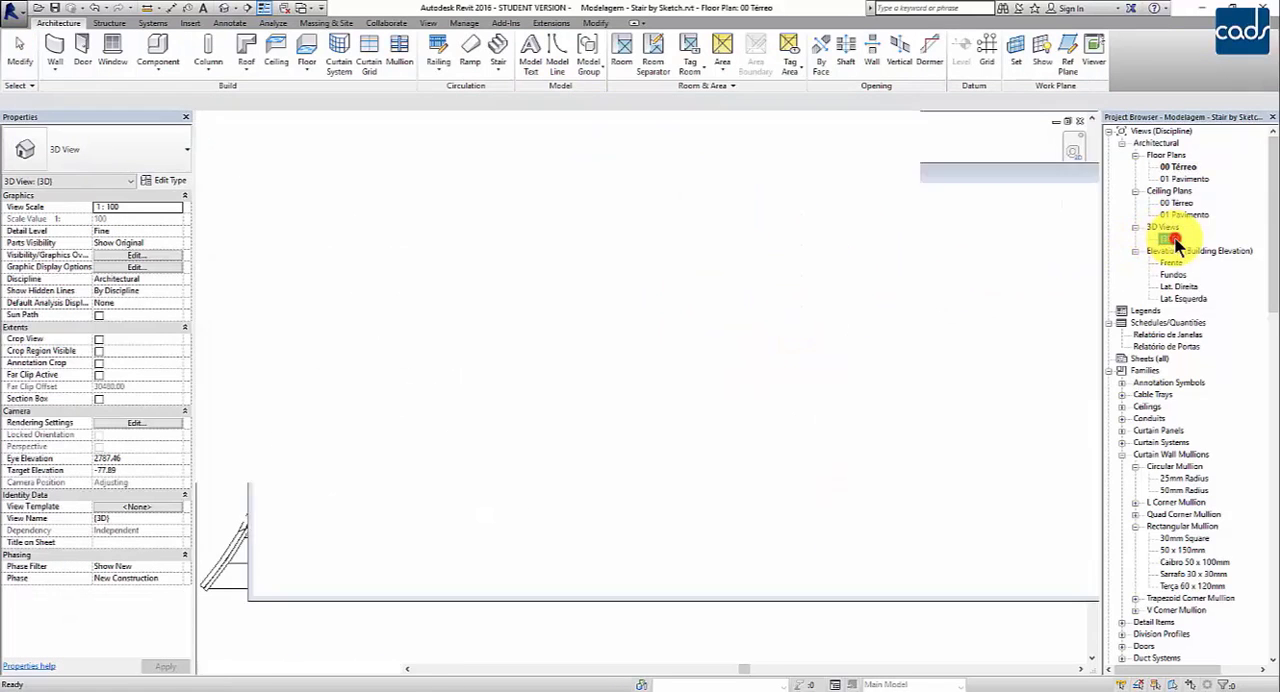
pyautogui.keyDown('shift'); pyautogui.moveTo(891, 353); pyautogui.dragTo(728, 491, button='middle'); pyautogui.keyUp('shift')
pyautogui.scroll(-3, 815, 455)
pyautogui.scroll(-1, 656, 484)
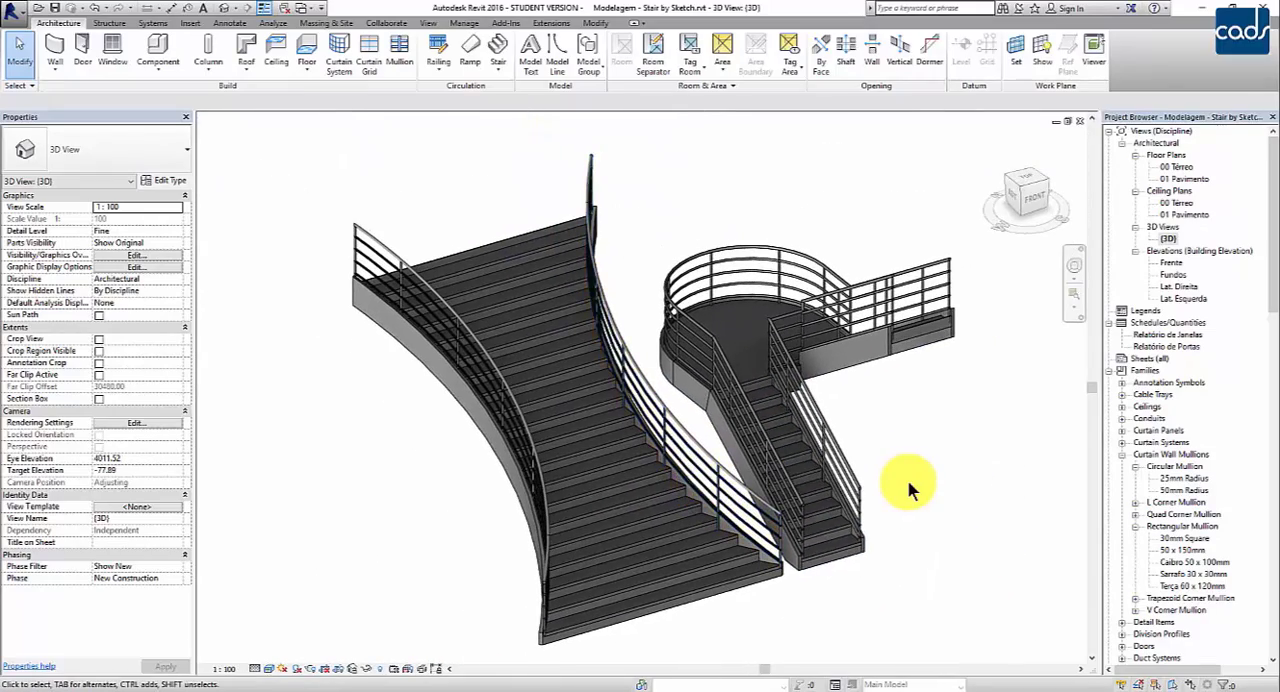
pyautogui.scroll(2, 907, 479)
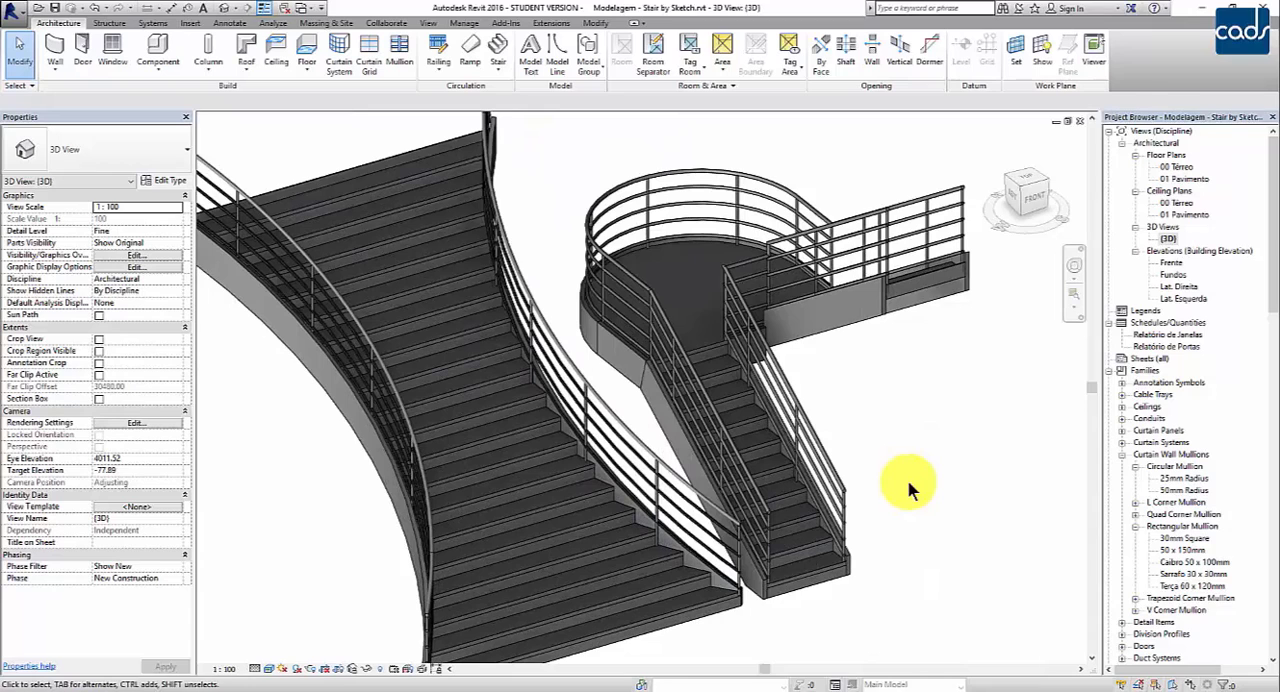